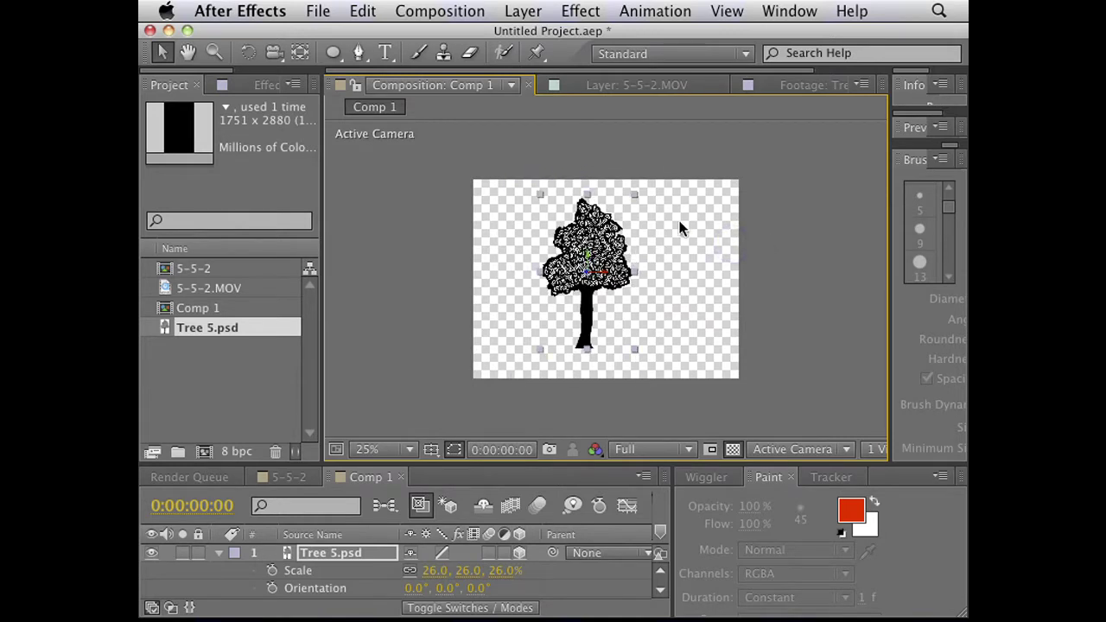
# Step: Duplicate Tree 5.psd and drag the copy to the right of the original tree
pyautogui.click(325, 485)
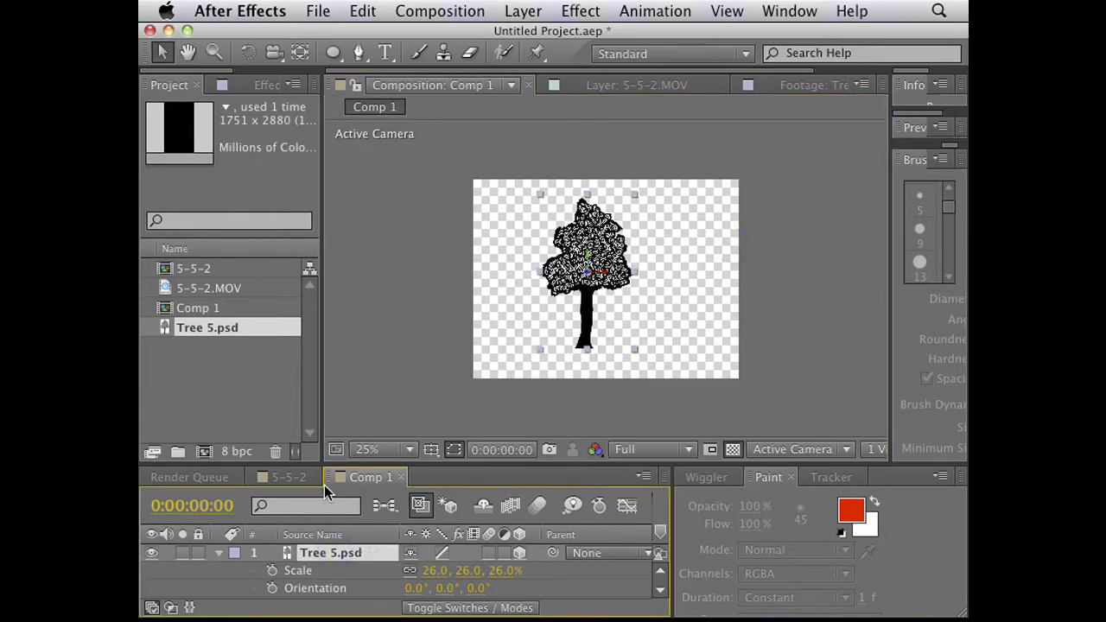
pyautogui.press('super+d')
pyautogui.click(361, 572)
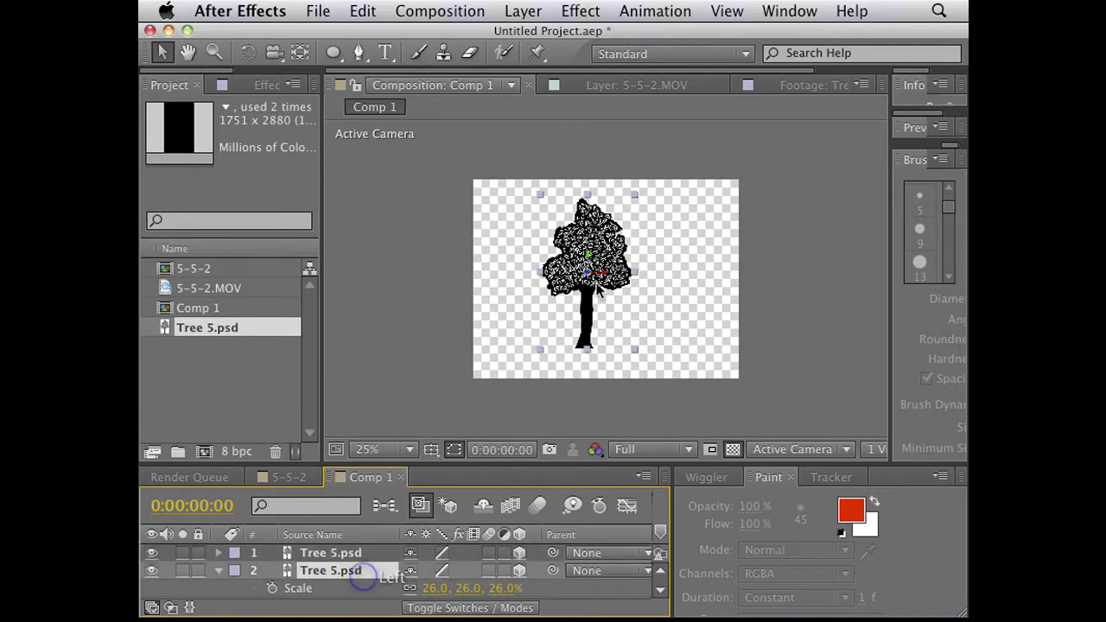
pyautogui.click(325, 413)
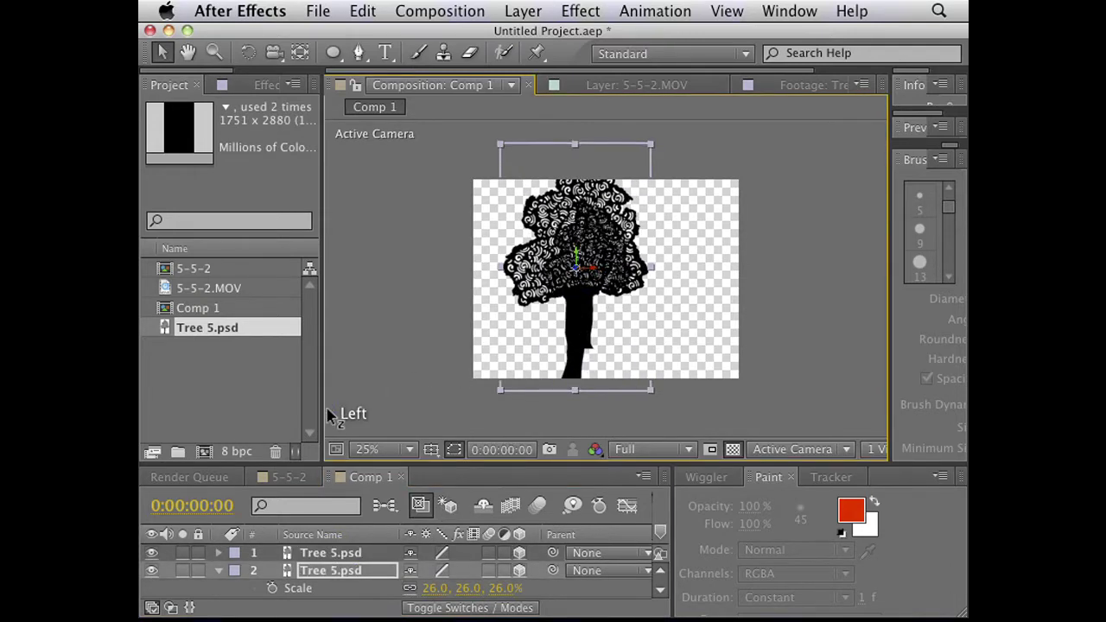
pyautogui.moveTo(605, 270); pyautogui.dragTo(697, 273)
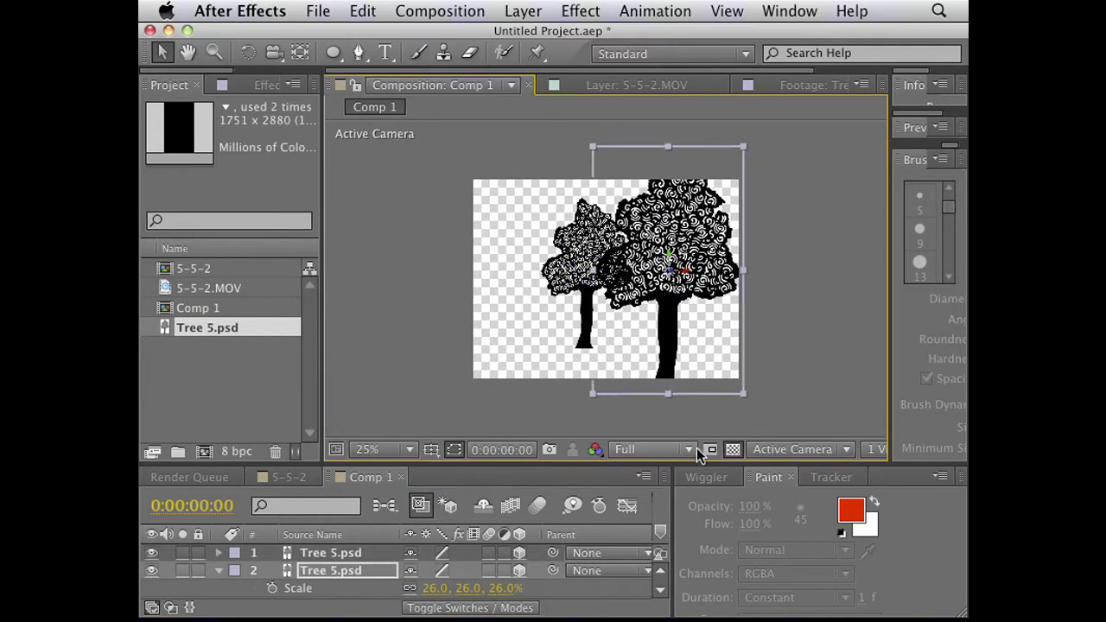
pyautogui.click(877, 449)
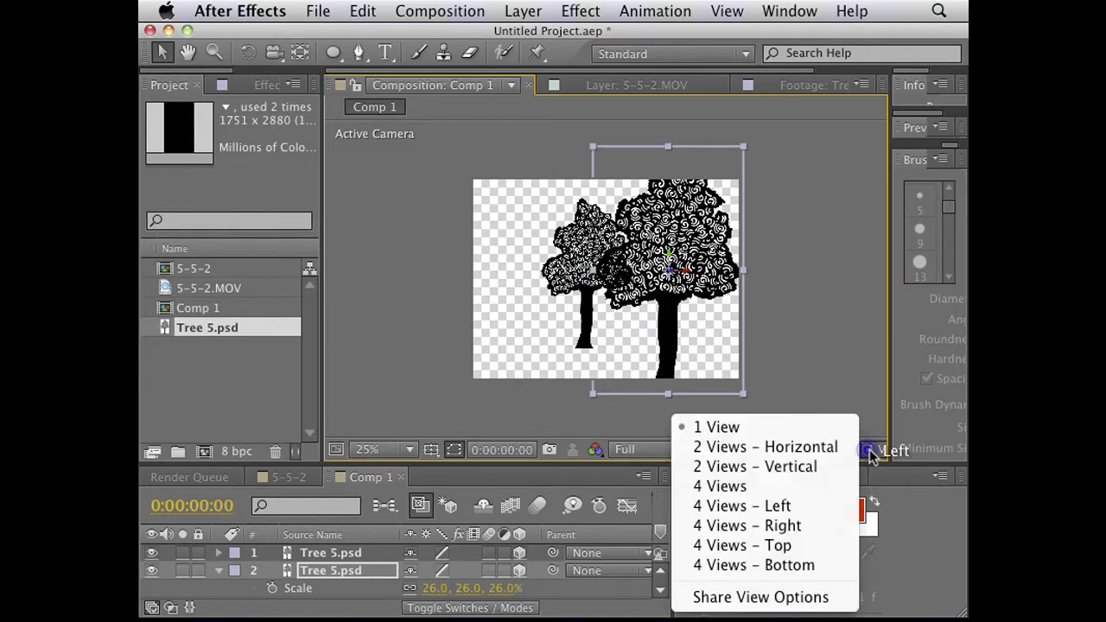
# Step: Split the viewer into 2 Views - Horizontal with the left view set to Custom View 1
pyautogui.click(774, 446)
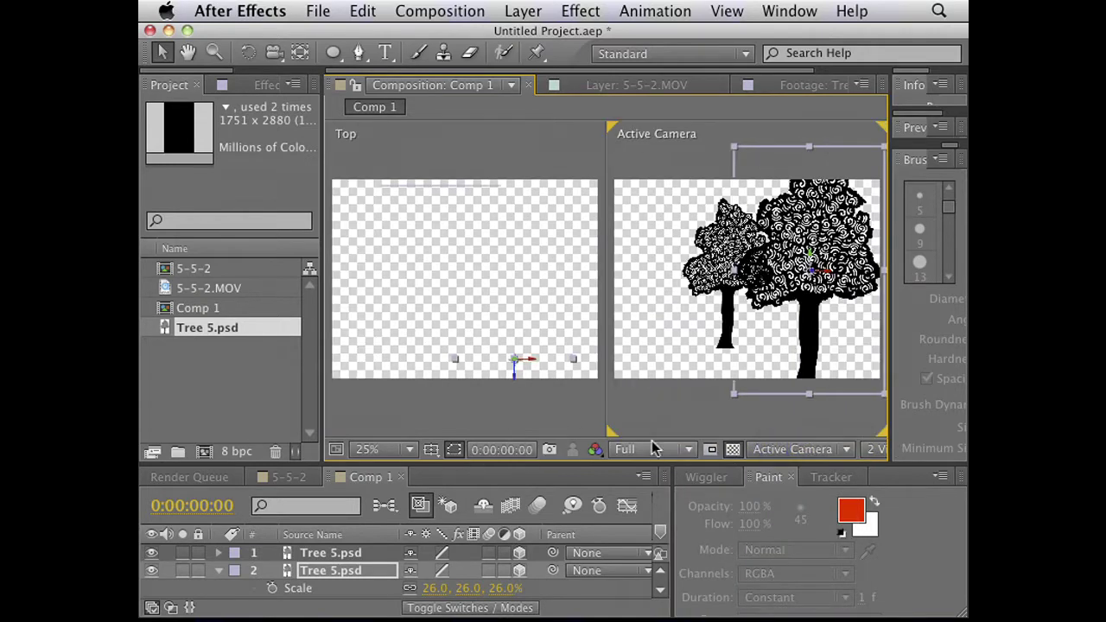
pyautogui.click(442, 382)
pyautogui.click(778, 458)
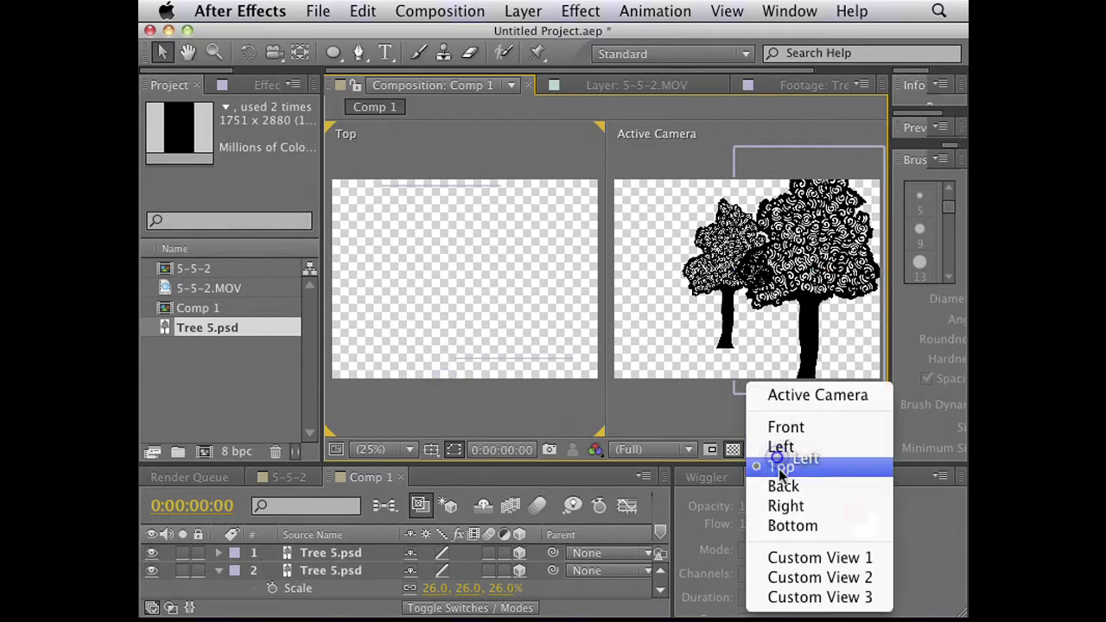
pyautogui.click(791, 558)
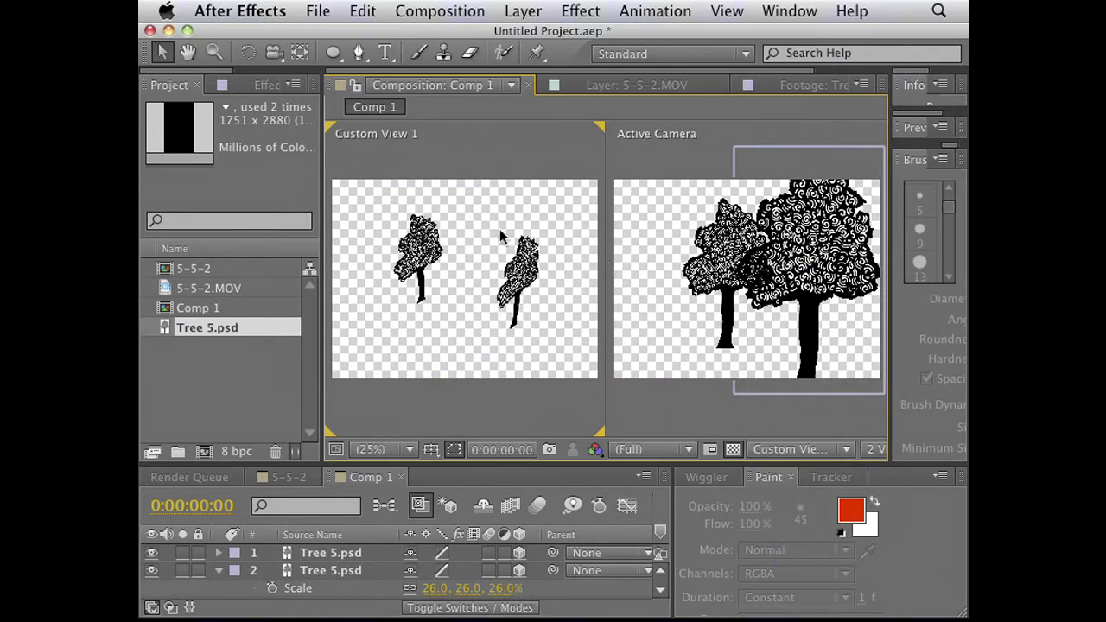
# Step: Push the second tree back along its Z depth axis in the custom view
pyautogui.click(810, 303)
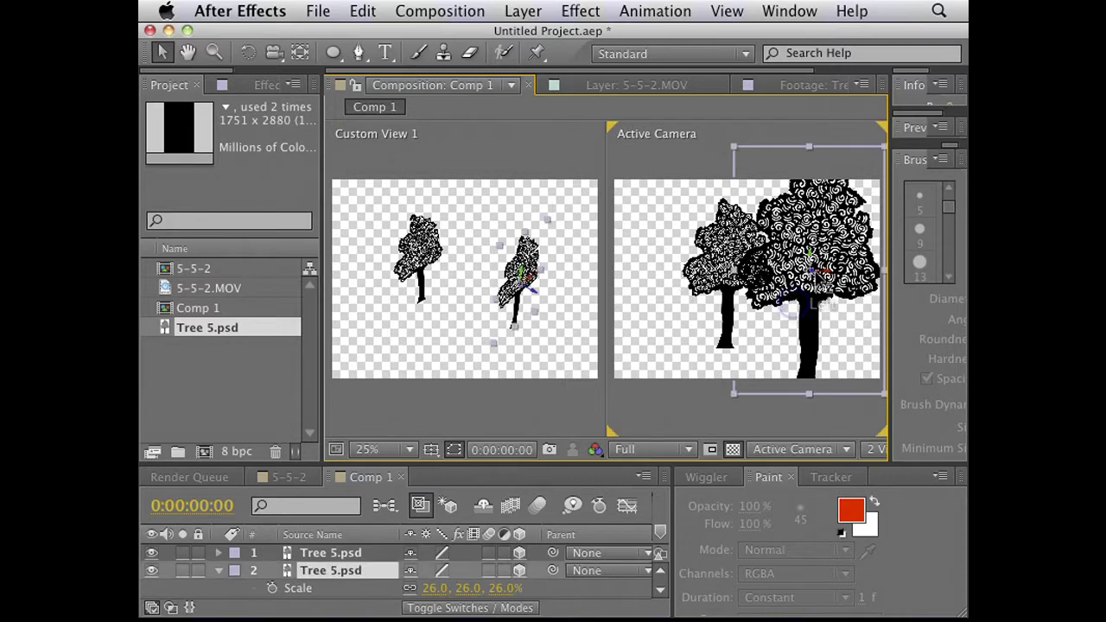
pyautogui.moveTo(826, 271); pyautogui.dragTo(827, 333)
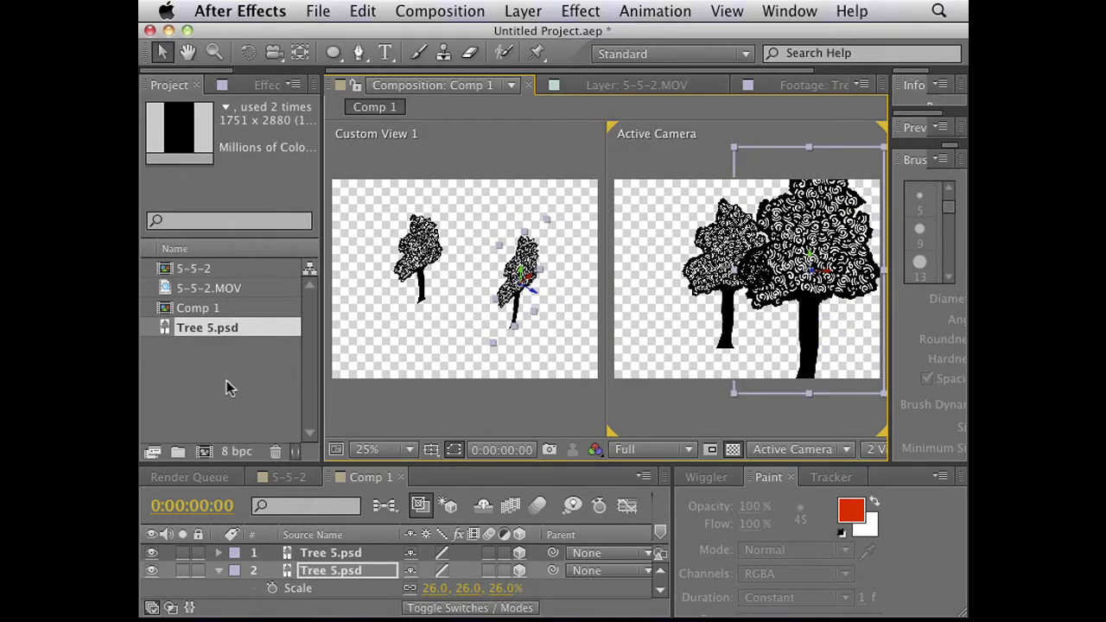
pyautogui.click(220, 574)
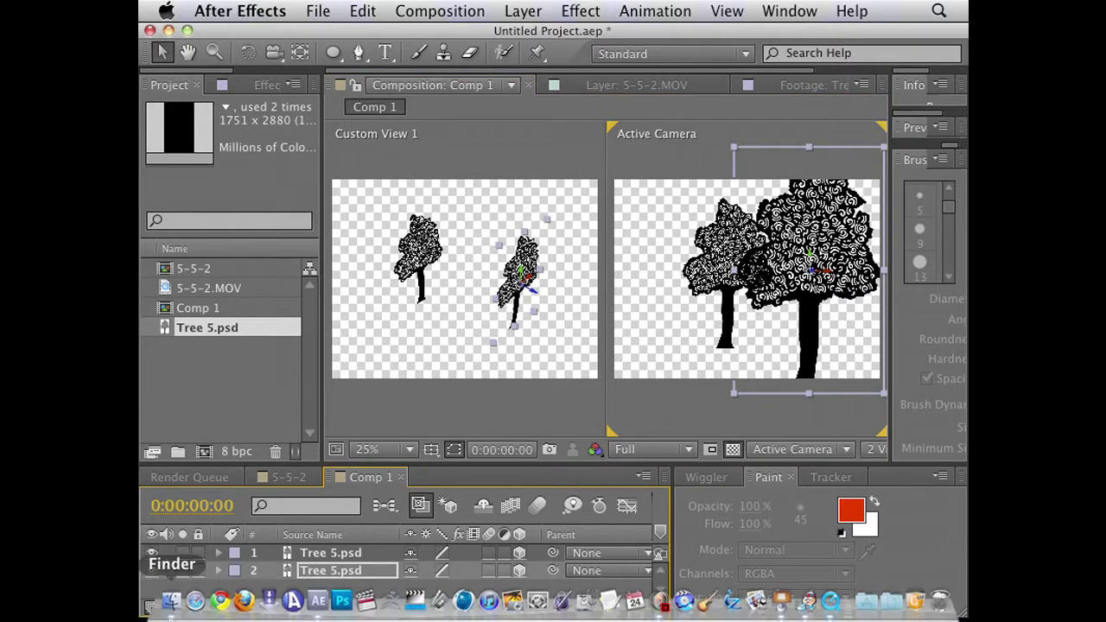
pyautogui.click(172, 602)
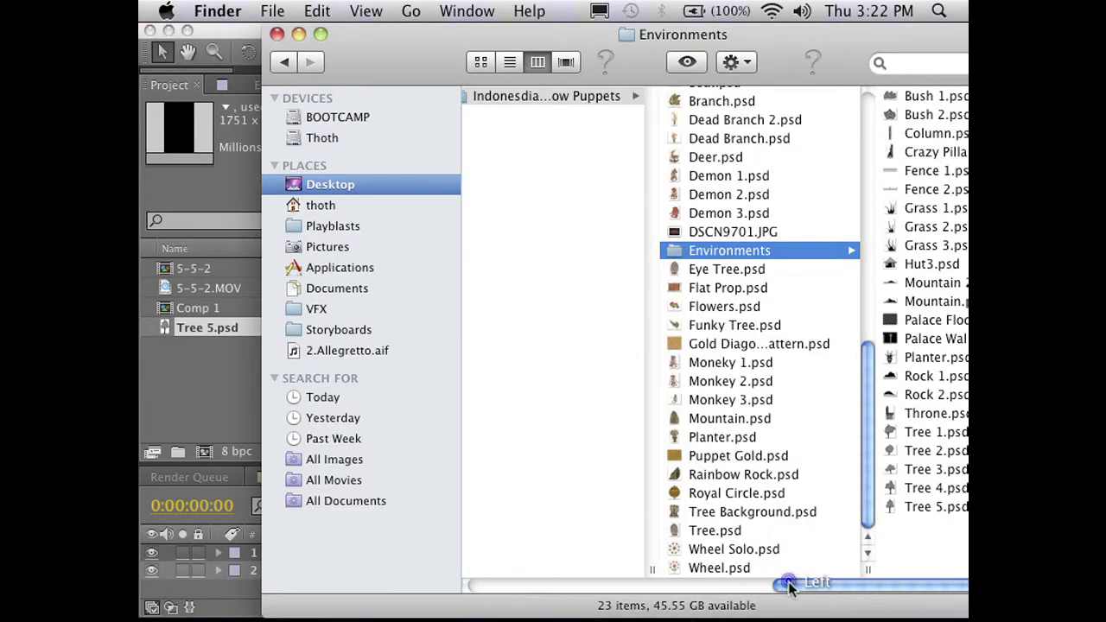
# Step: Import 552_0076_01.mov from the Chroma Keying folder into the After Effects project
pyautogui.moveTo(789, 585); pyautogui.dragTo(614, 593)
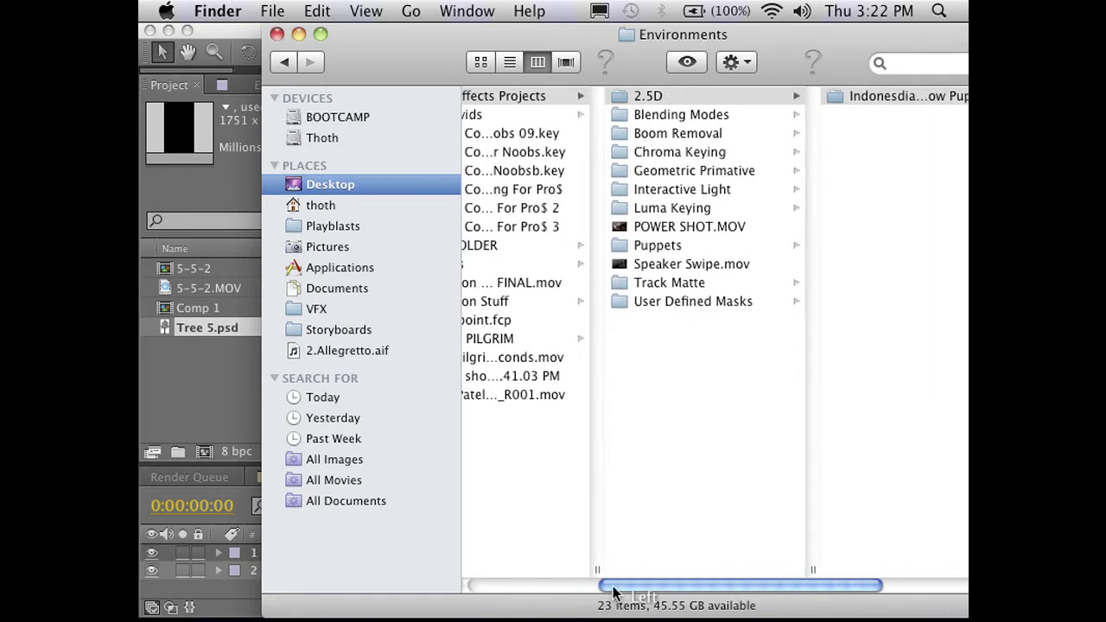
pyautogui.click(687, 151)
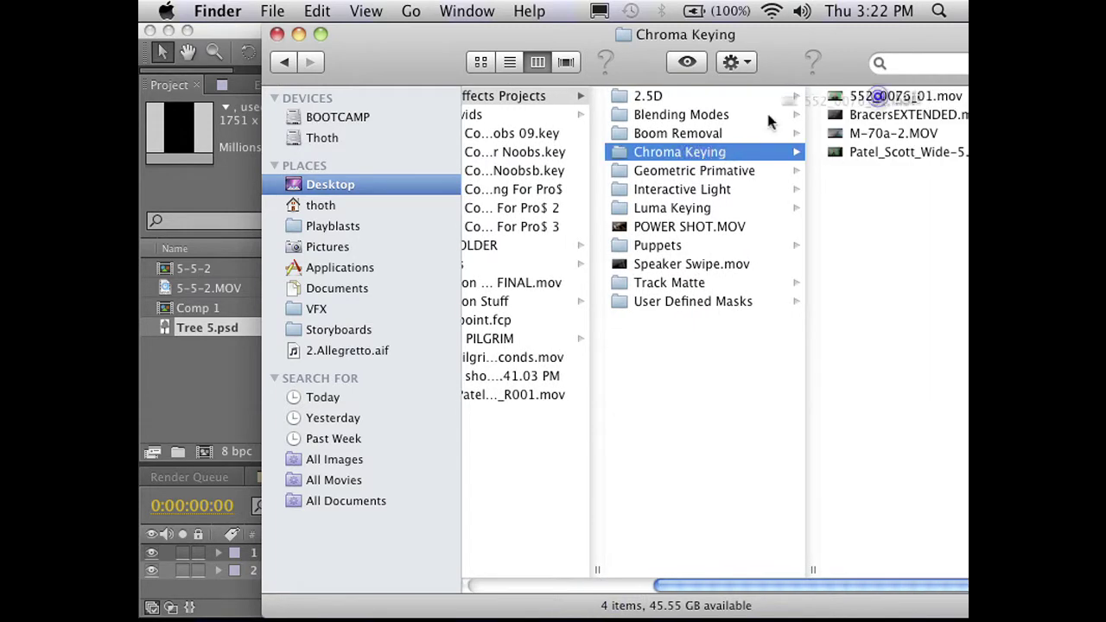
pyautogui.moveTo(766, 111); pyautogui.dragTo(222, 401)
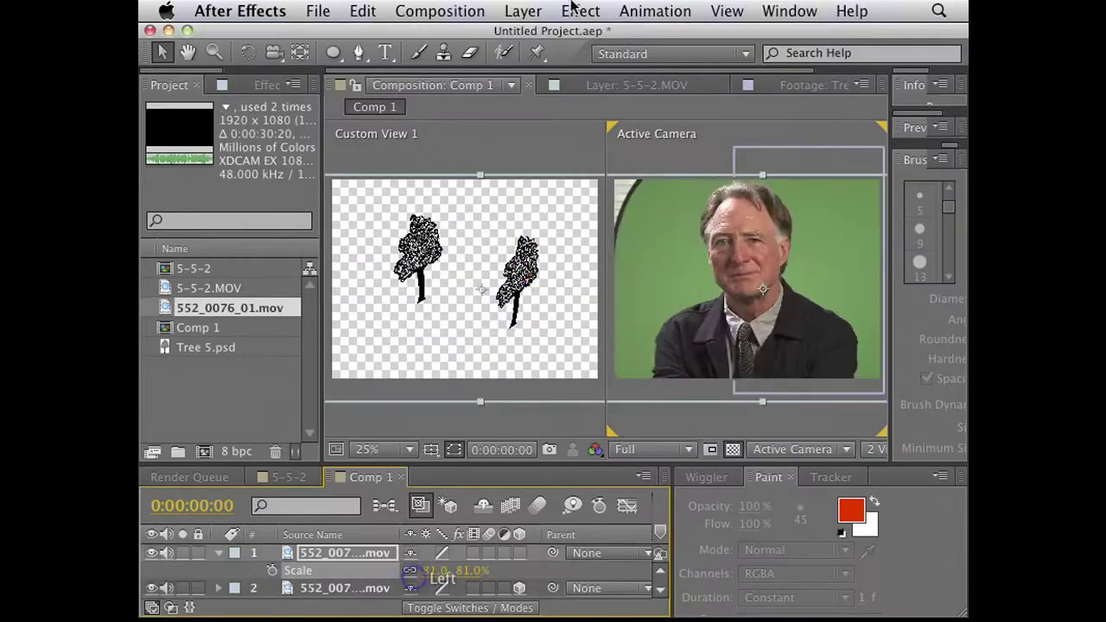
# Step: Apply Keylight (1.2) to the clip with green as the Screen Colour
pyautogui.click(572, 7)
pyautogui.moveTo(622, 286)
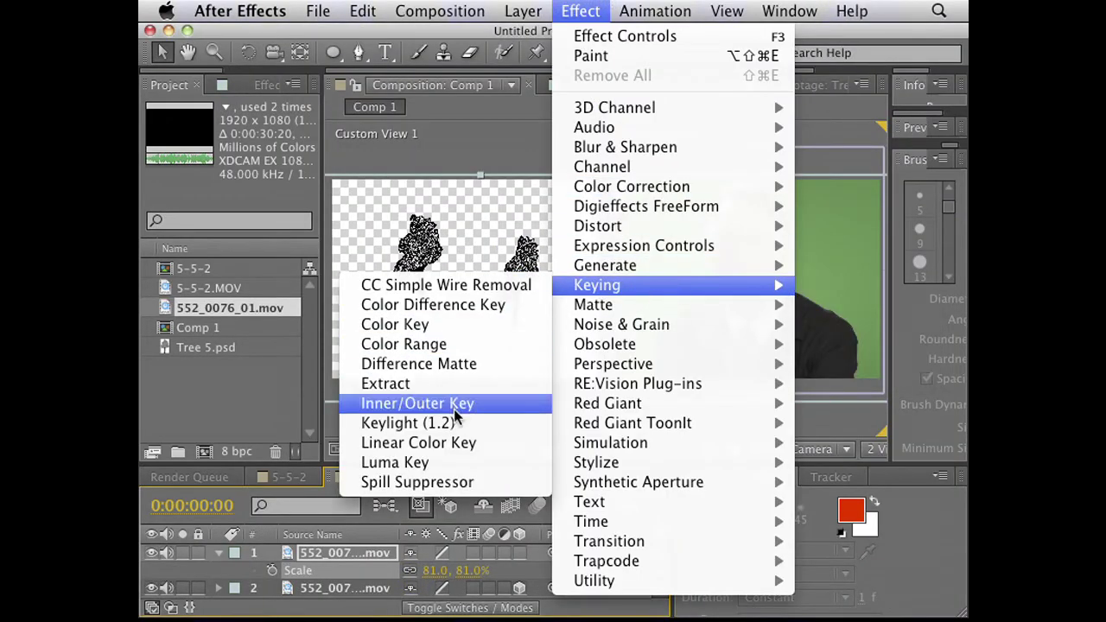
pyautogui.click(432, 423)
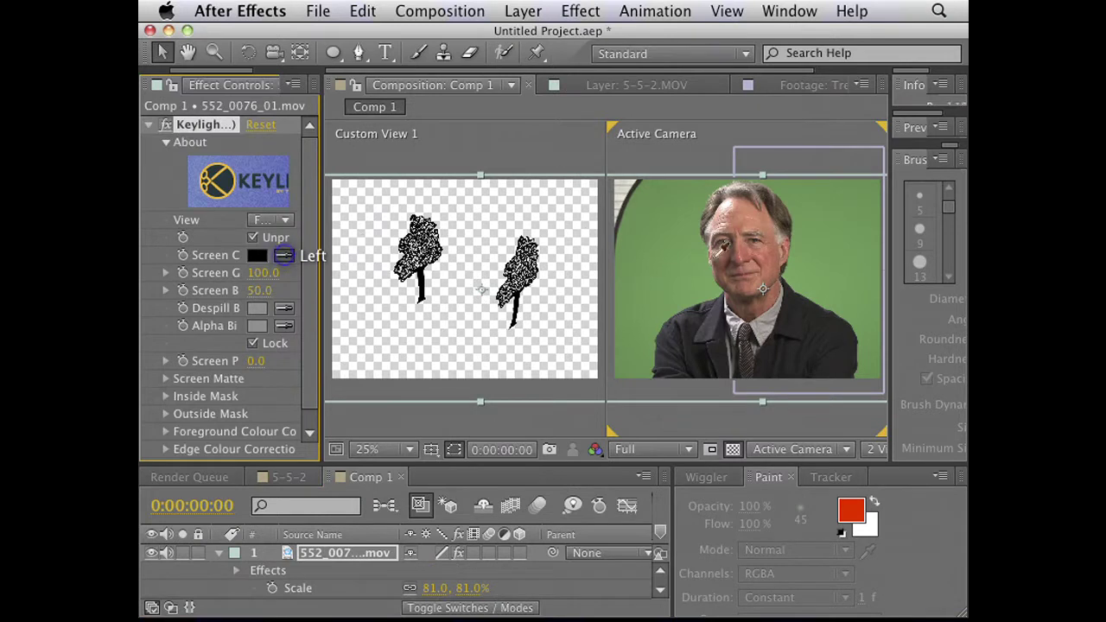
pyautogui.click(699, 271)
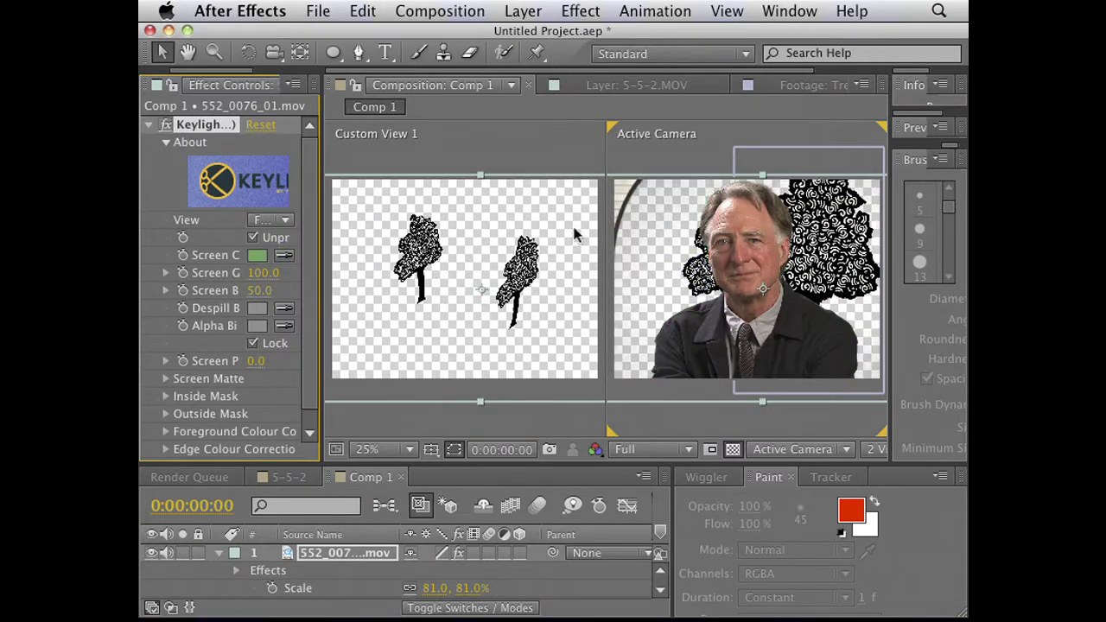
# Step: Make the man's clip a 3D layer and move it closer to the camera
pyautogui.click(519, 553)
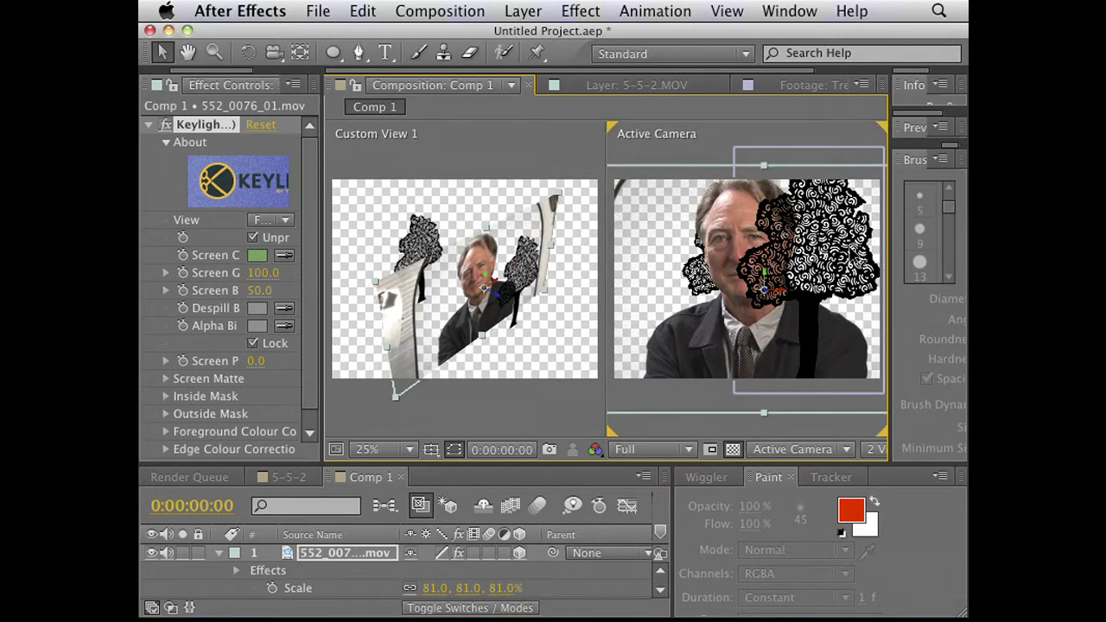
pyautogui.click(537, 272)
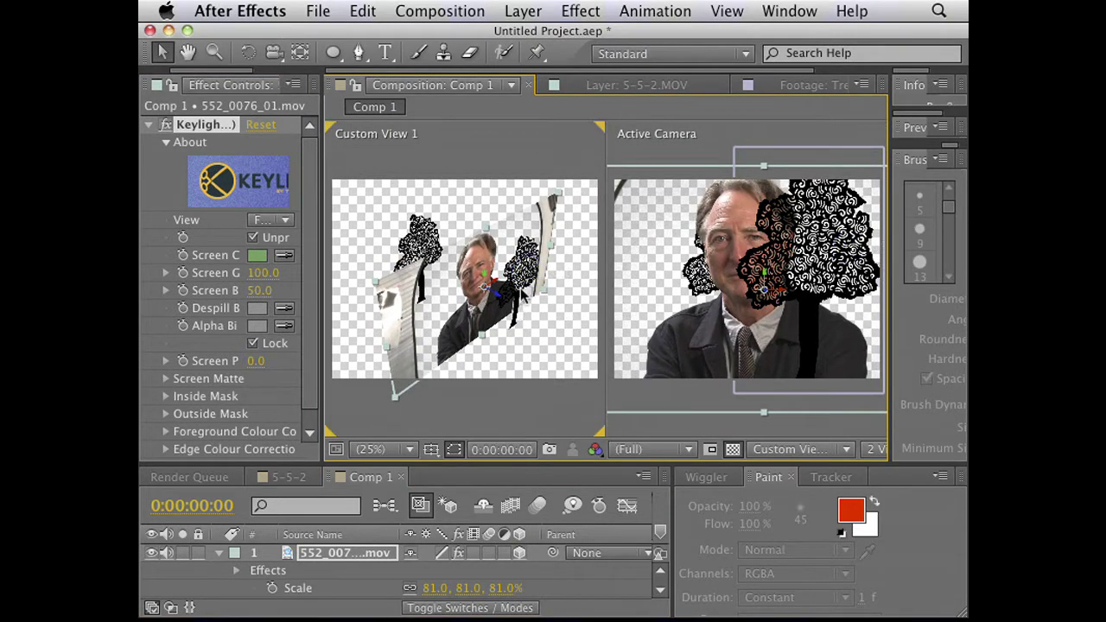
pyautogui.moveTo(501, 300); pyautogui.dragTo(482, 433)
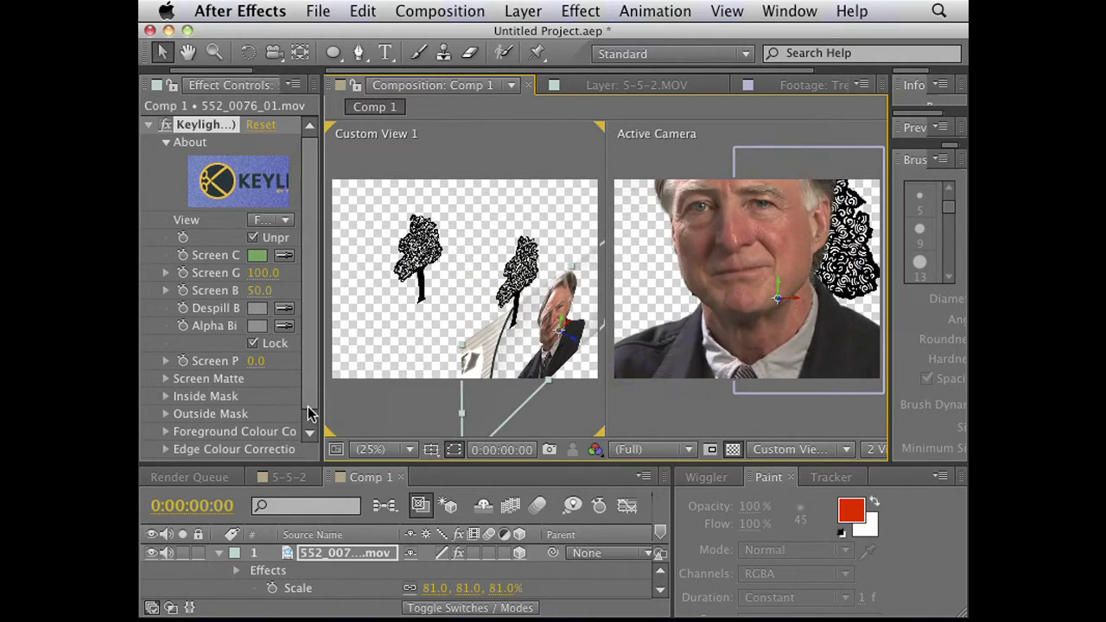
# Step: Scale the man's clip to 49% and enlarge the timeline to show all four layers
pyautogui.press('u')
pyautogui.press('s')
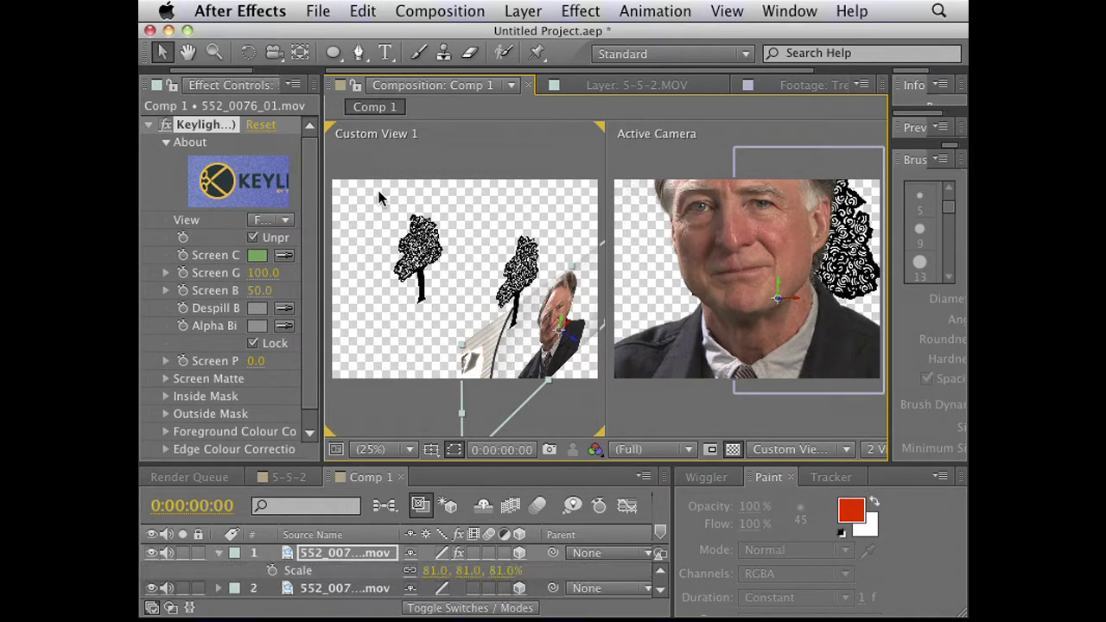
pyautogui.moveTo(435, 571); pyautogui.dragTo(407, 572)
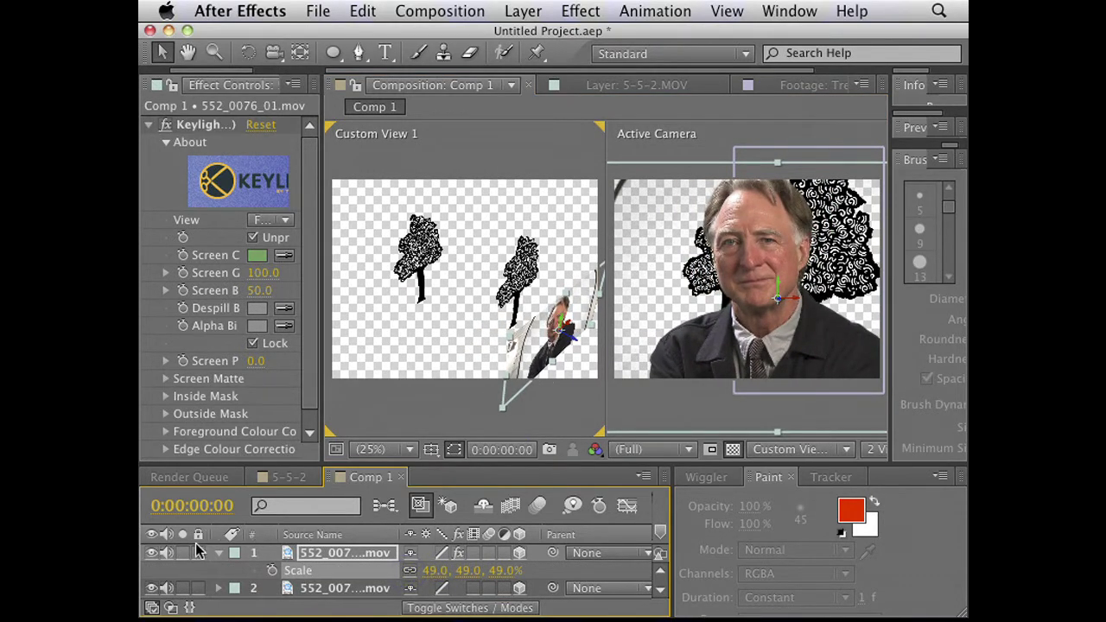
pyautogui.click(219, 555)
pyautogui.click(218, 571)
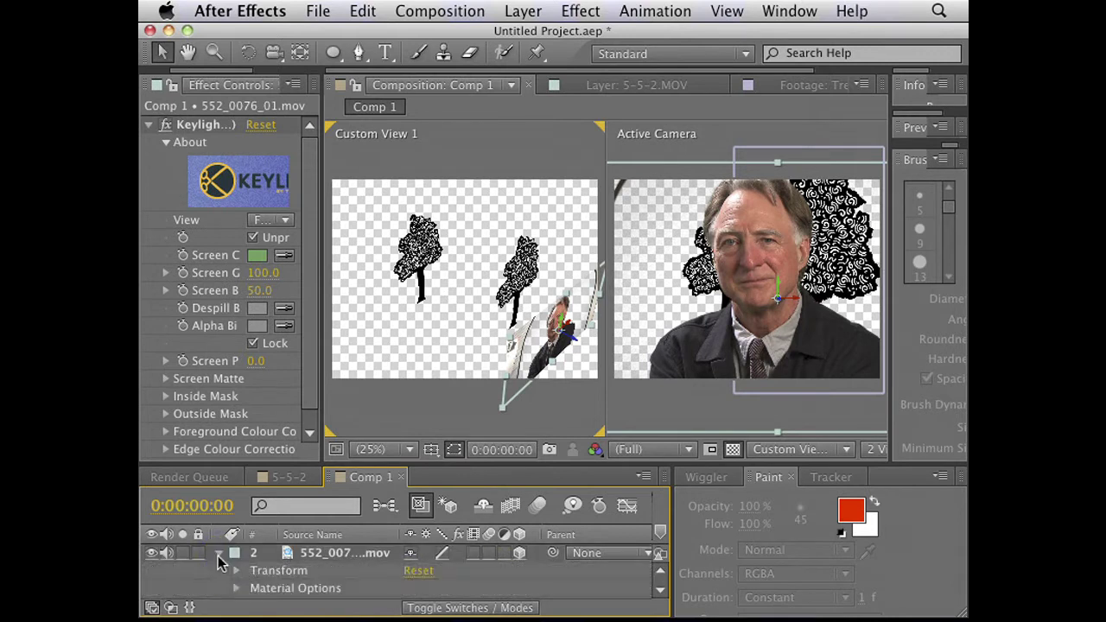
pyautogui.click(219, 556)
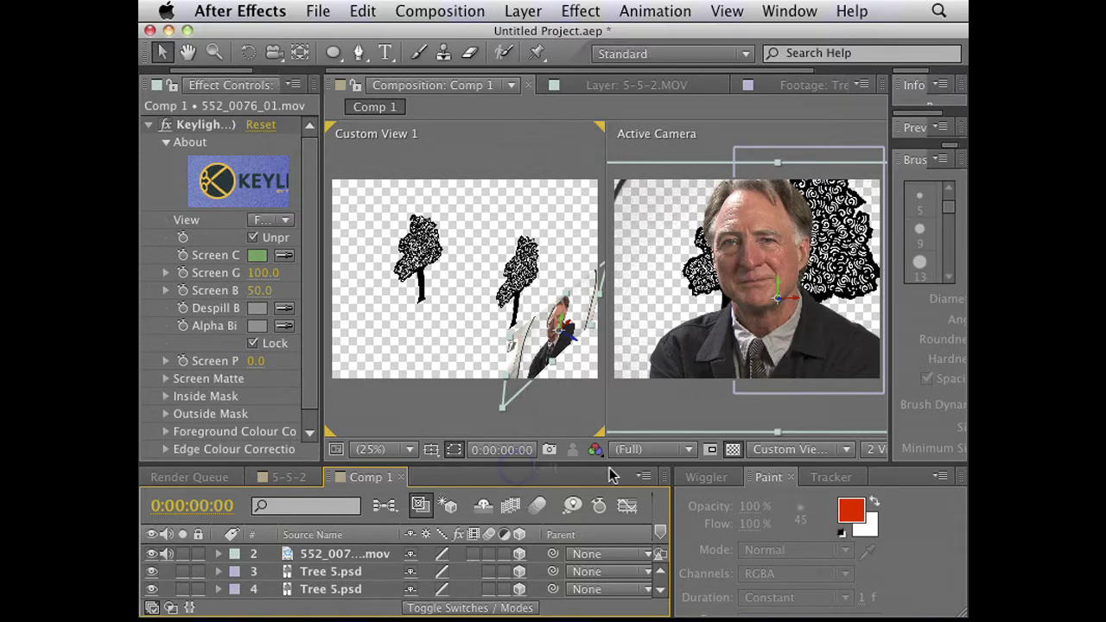
pyautogui.moveTo(611, 465); pyautogui.dragTo(610, 351)
# Step: Add a new Camera 1 layer to Comp 1 with default settings
pyautogui.rightClick(348, 553)
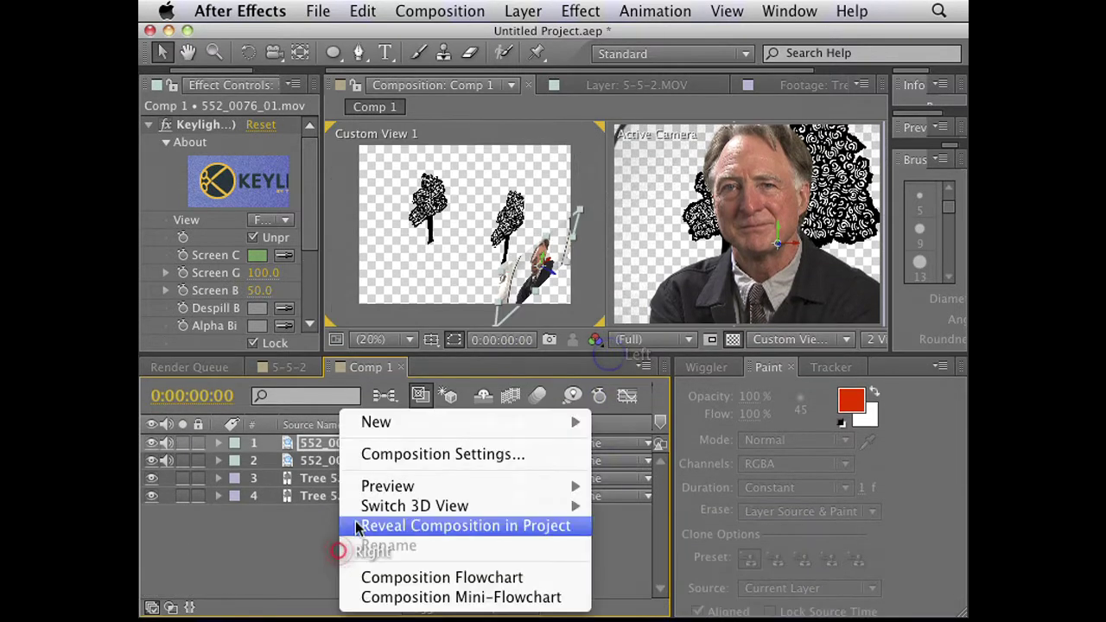
pyautogui.moveTo(415, 429)
pyautogui.rightClick(666, 518)
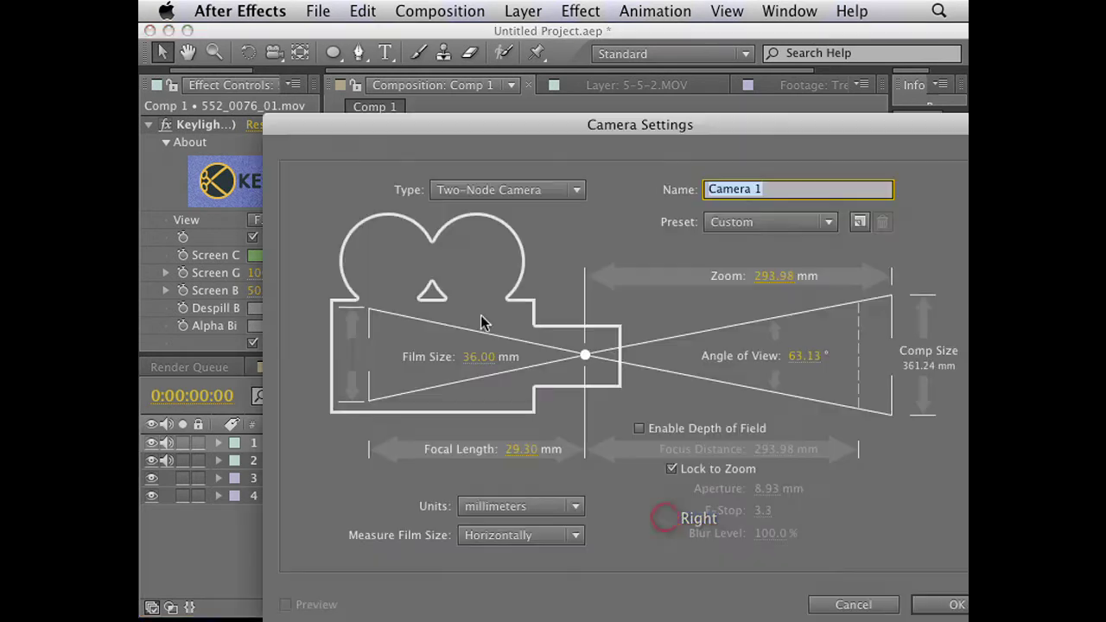
pyautogui.click(918, 609)
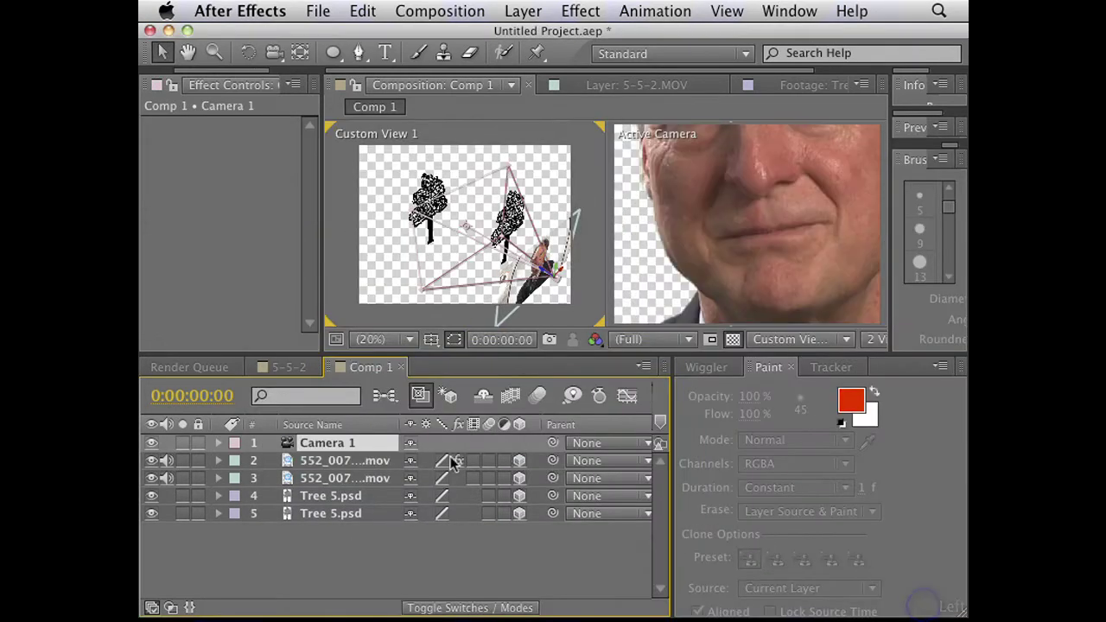
# Step: Position Camera 1 at 610.0, 355.5, -1148.8 to frame the man and tree
pyautogui.moveTo(545, 272); pyautogui.dragTo(605, 289)
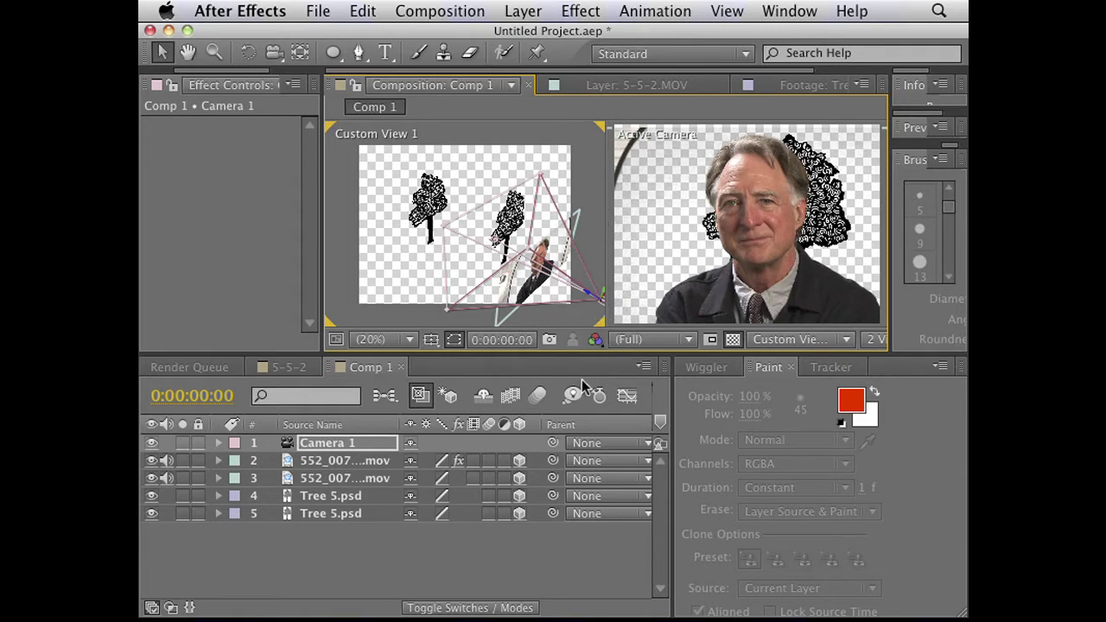
pyautogui.press('p')
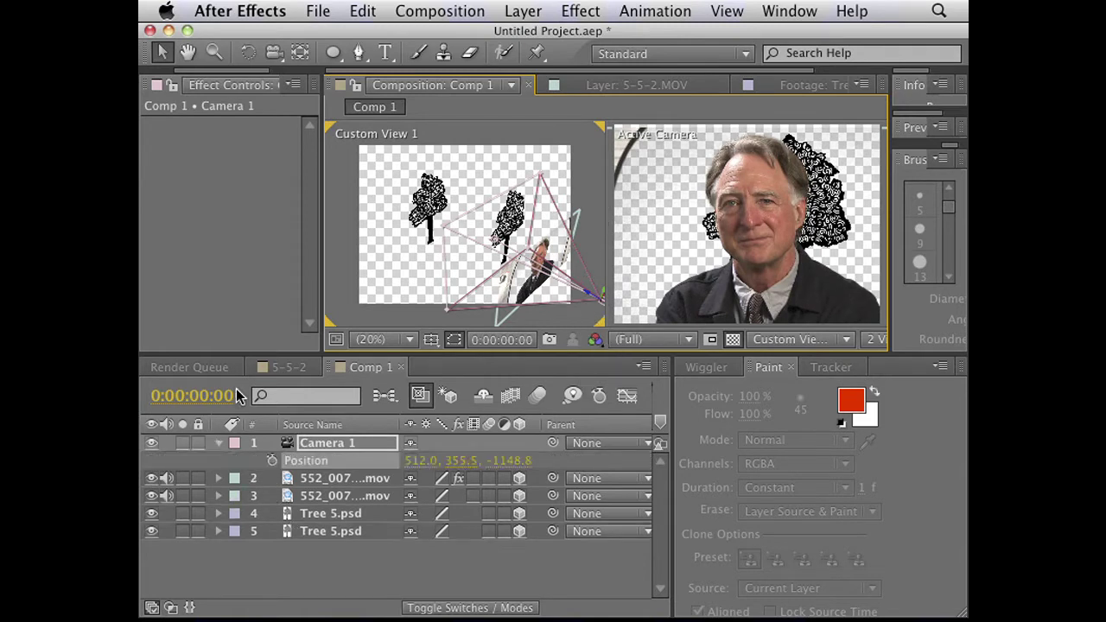
pyautogui.moveTo(424, 460)
pyautogui.mouseDown()
pyautogui.moveTo(748, 324)
pyautogui.moveTo(343, 470)
pyautogui.moveTo(662, 424)
pyautogui.moveTo(751, 457)
pyautogui.moveTo(461, 418)
pyautogui.moveTo(443, 394)
pyautogui.mouseUp()
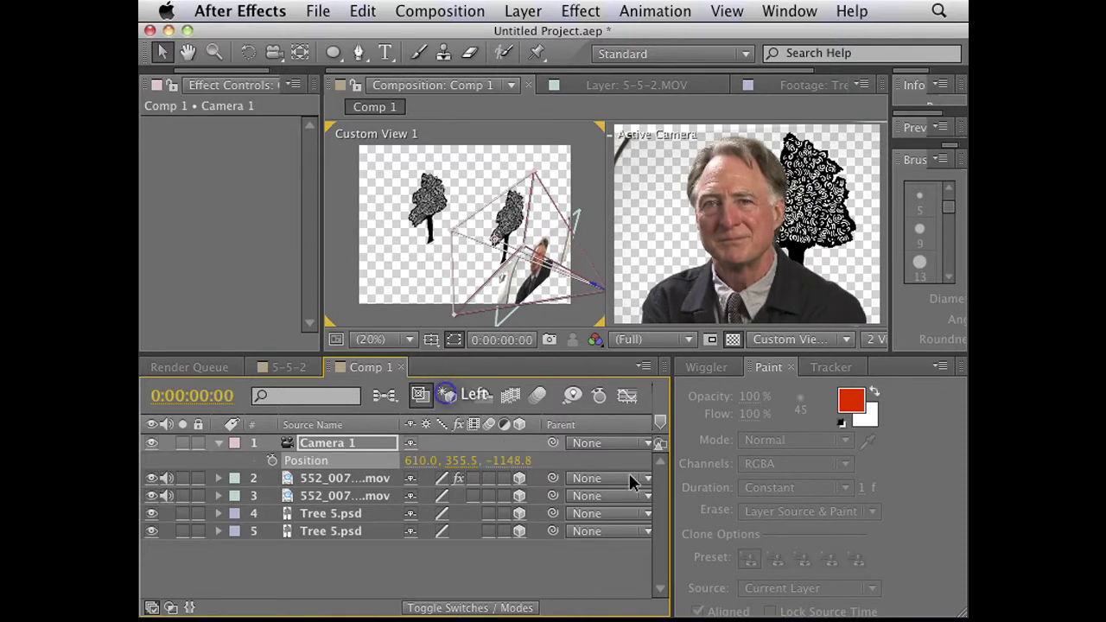
# Step: Keyframe Camera 1's Position X from 610.0 at the start to 1208.0 at 0:00:32:23
pyautogui.moveTo(675, 483); pyautogui.dragTo(923, 467)
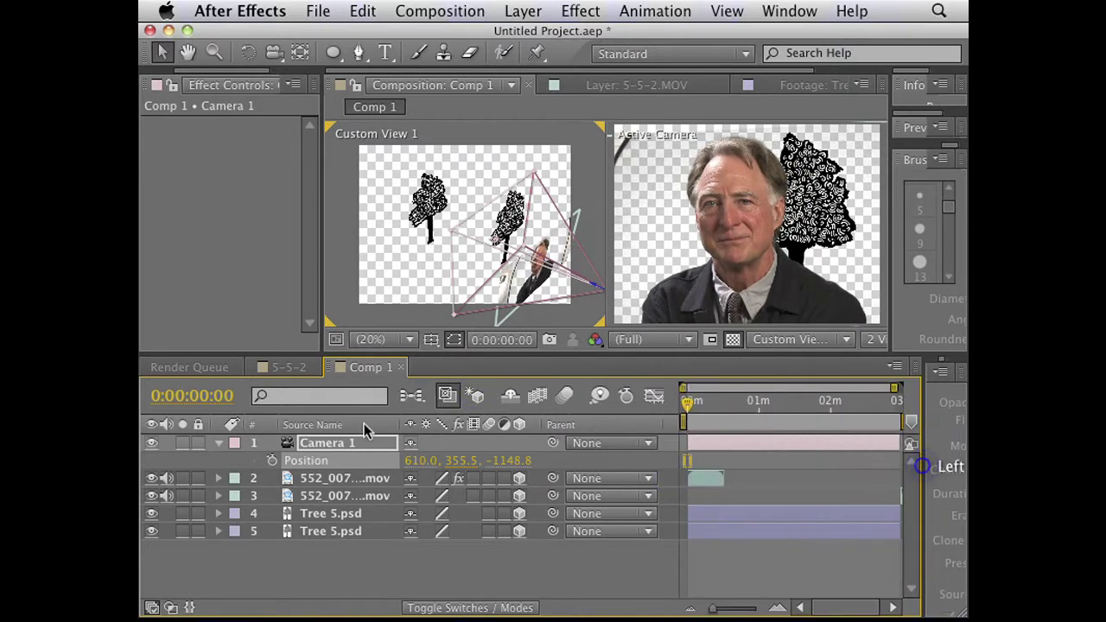
pyautogui.click(727, 403)
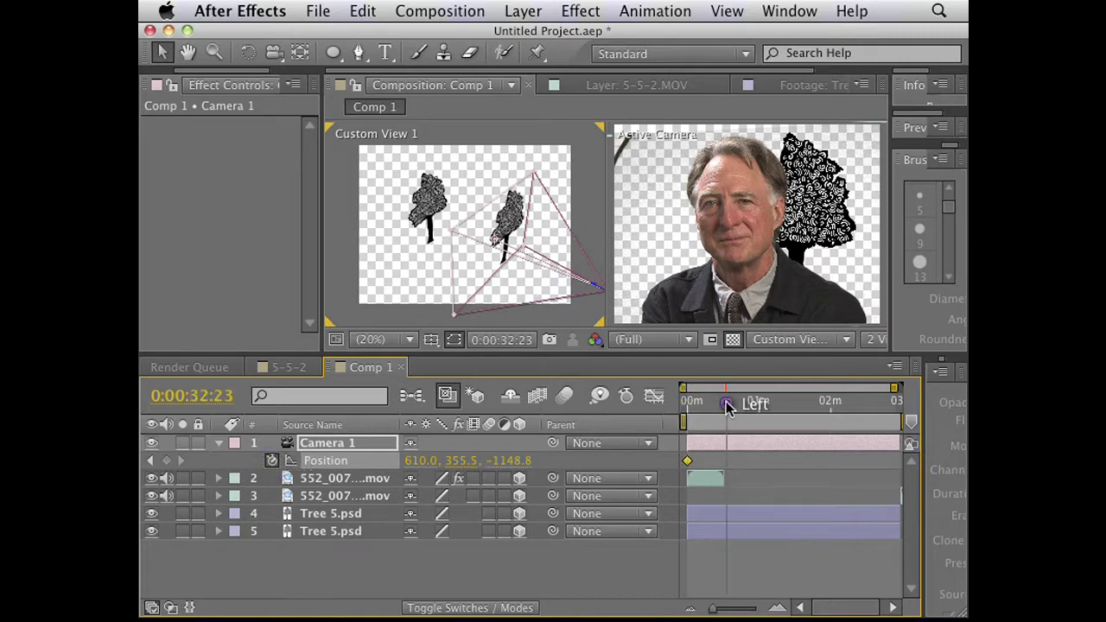
pyautogui.moveTo(432, 454); pyautogui.dragTo(722, 460)
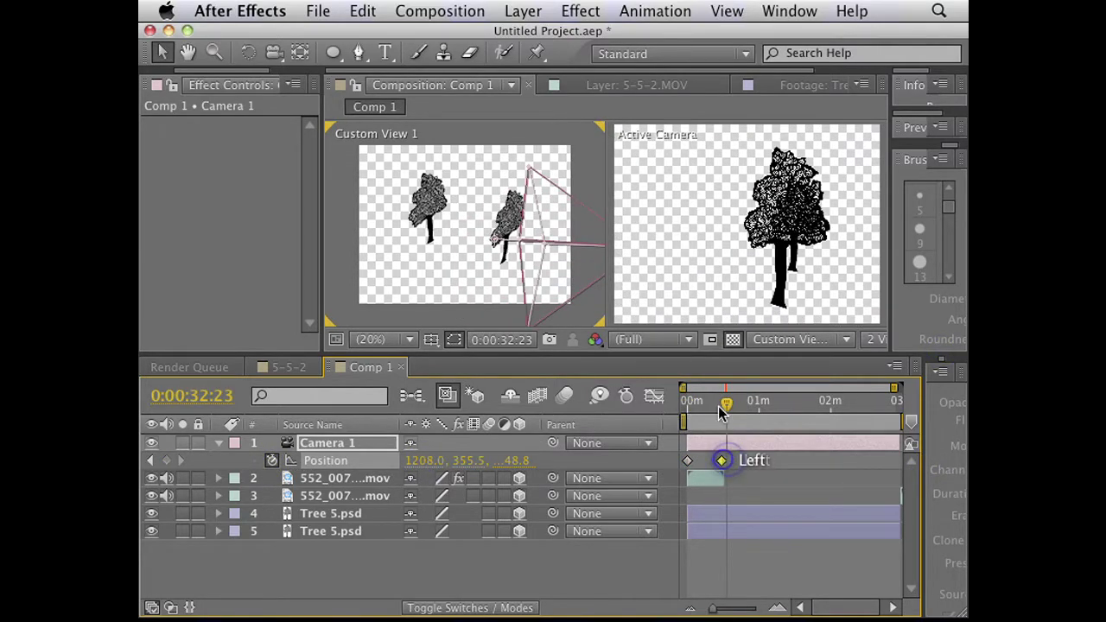
pyautogui.moveTo(726, 401); pyautogui.dragTo(687, 402)
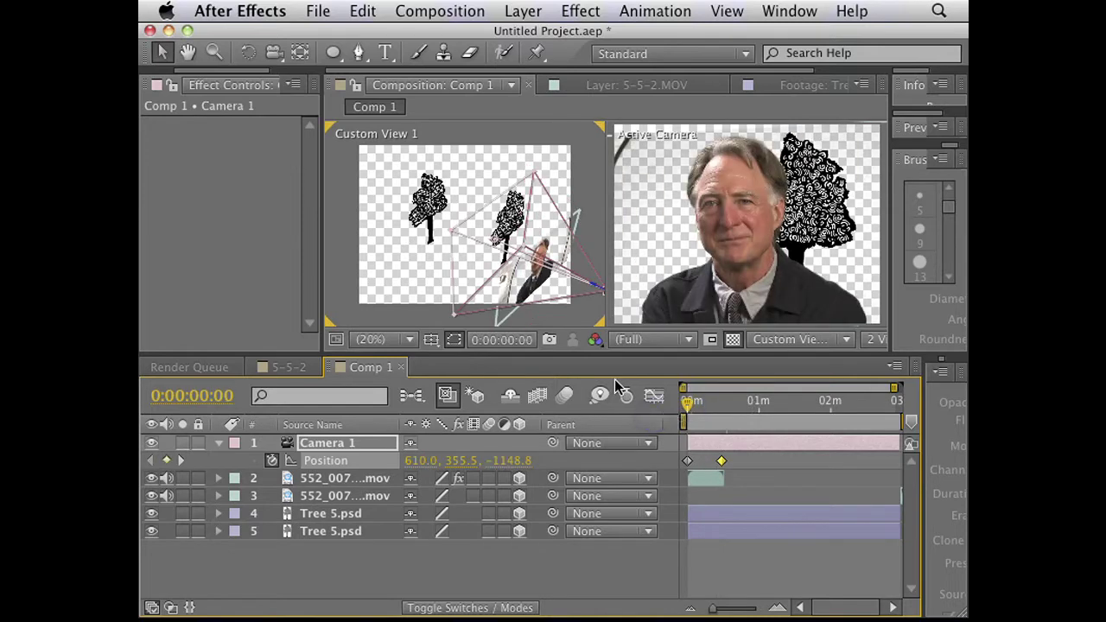
pyautogui.click(649, 342)
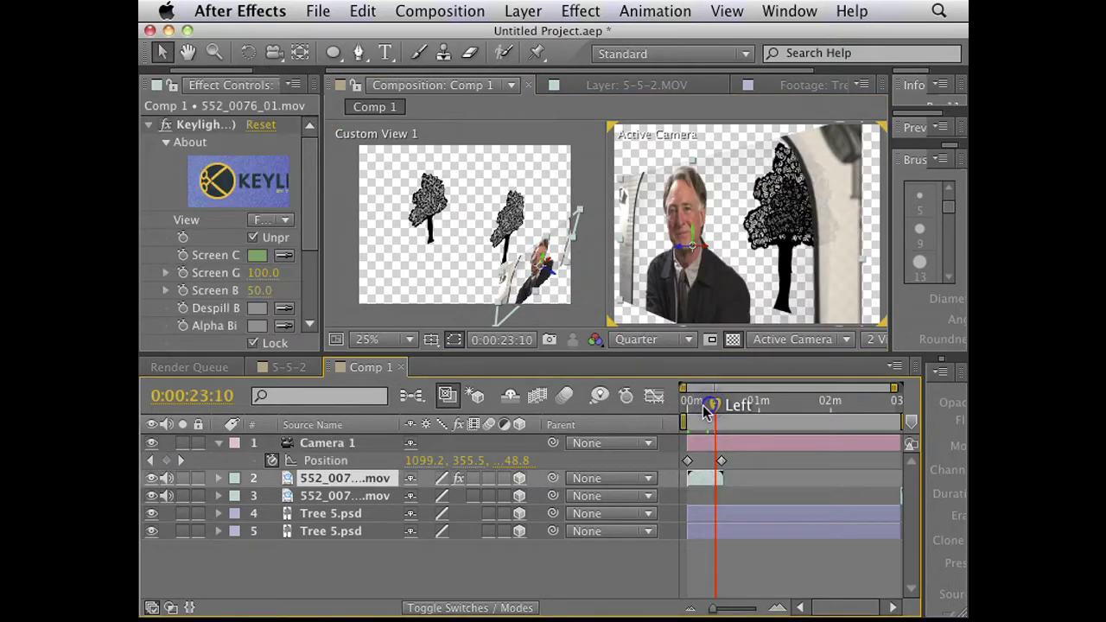
pyautogui.moveTo(716, 400); pyautogui.dragTo(694, 382)
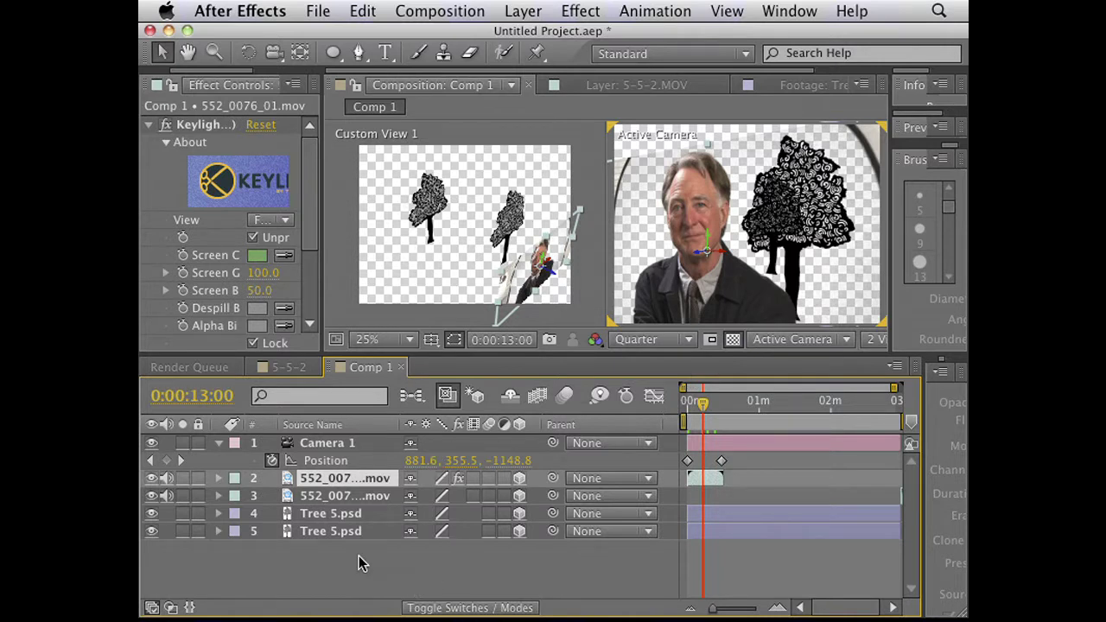
pyautogui.moveTo(406, 615)
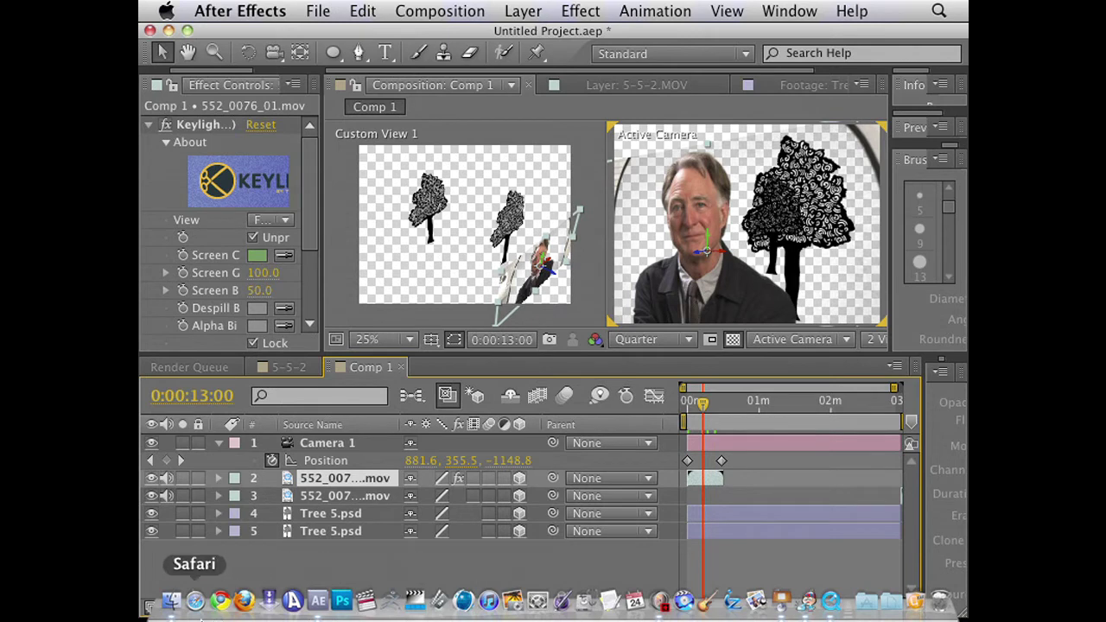
# Step: Quick Look, play and scrub the Mike Mouths Off clip in the Puppets folder, then close it
pyautogui.click(171, 602)
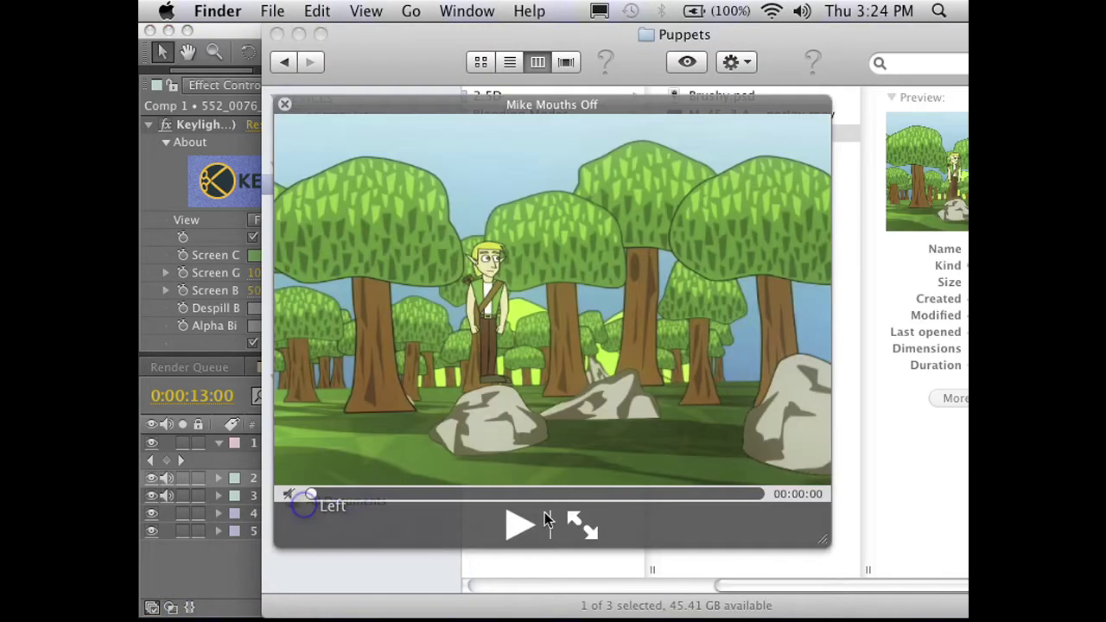
pyautogui.click(521, 524)
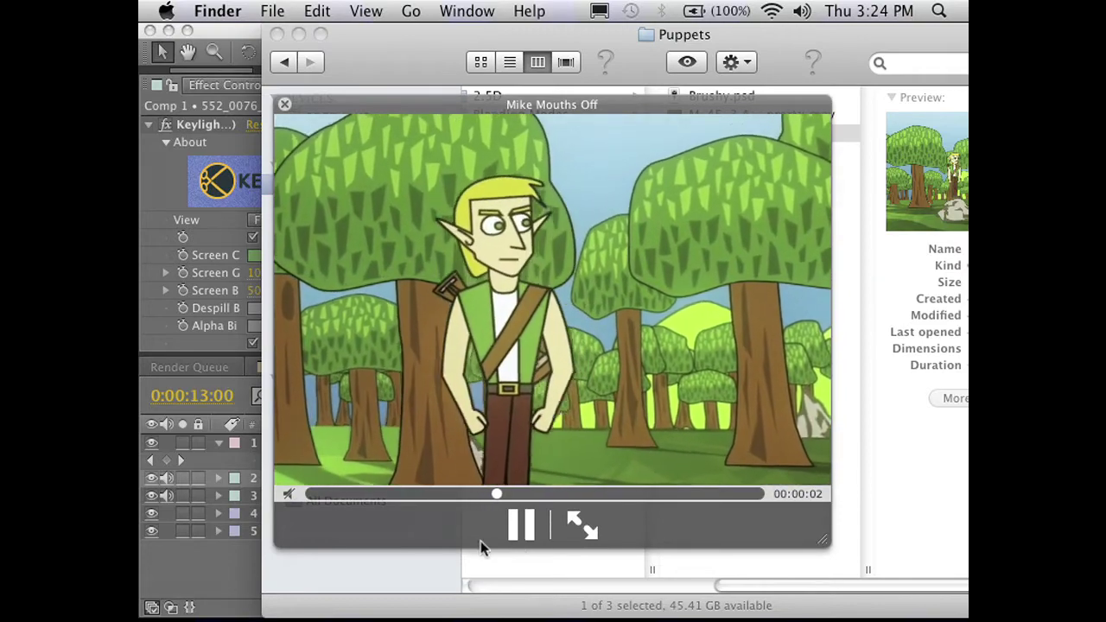
pyautogui.click(580, 497)
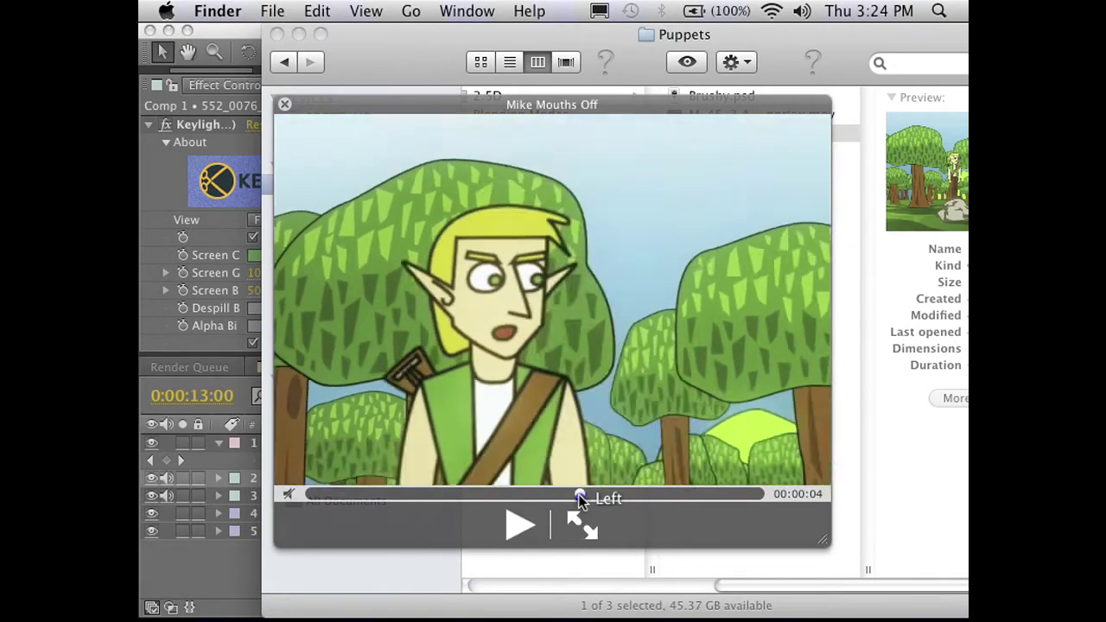
pyautogui.moveTo(579, 497); pyautogui.dragTo(441, 492)
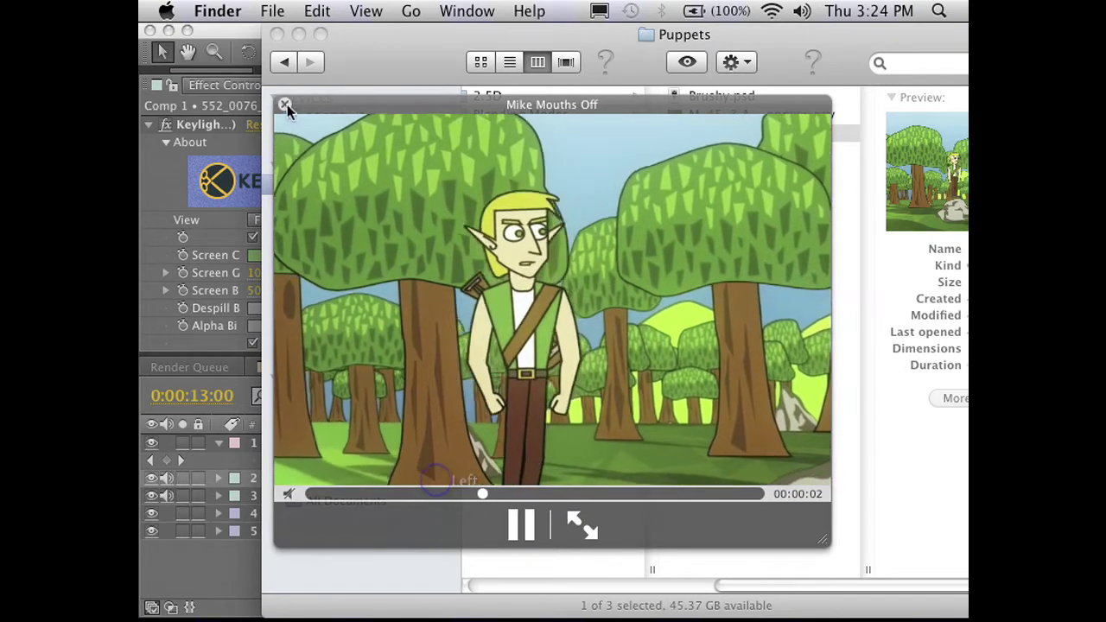
pyautogui.click(286, 105)
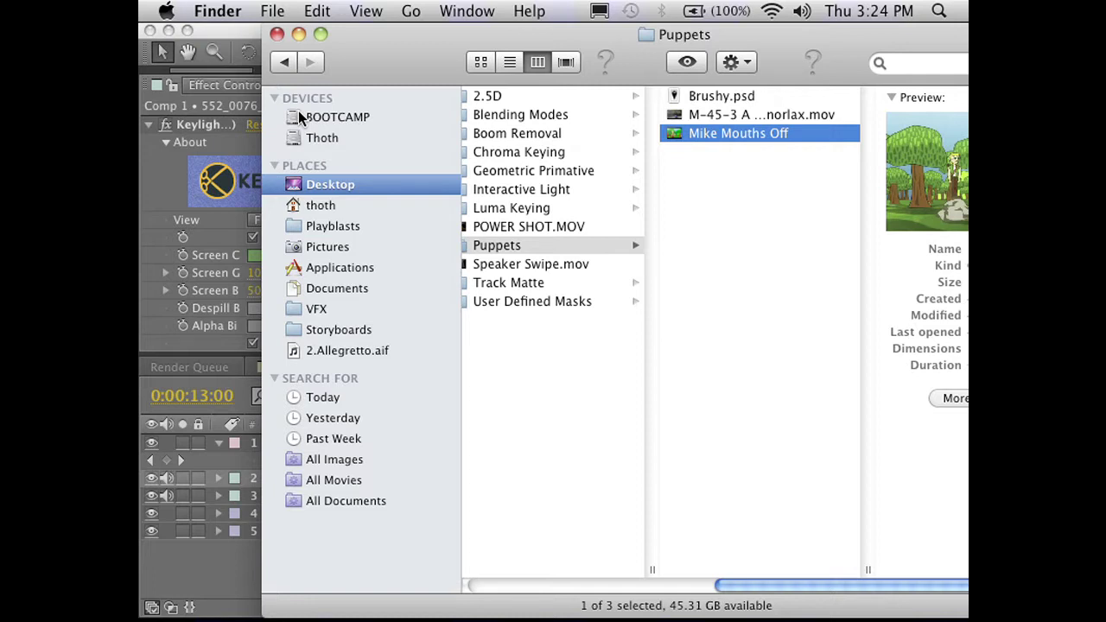
pyautogui.moveTo(326, 616)
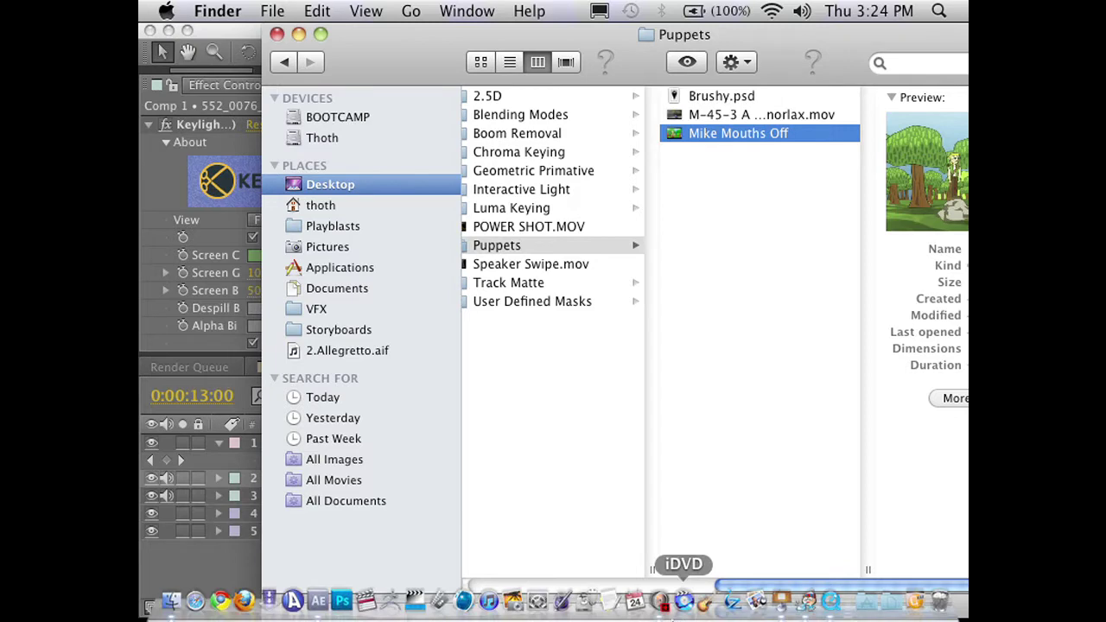
# Step: Play the Keynote slideshow from the 3D Sets slide and advance to AE Puppets
pyautogui.click(784, 605)
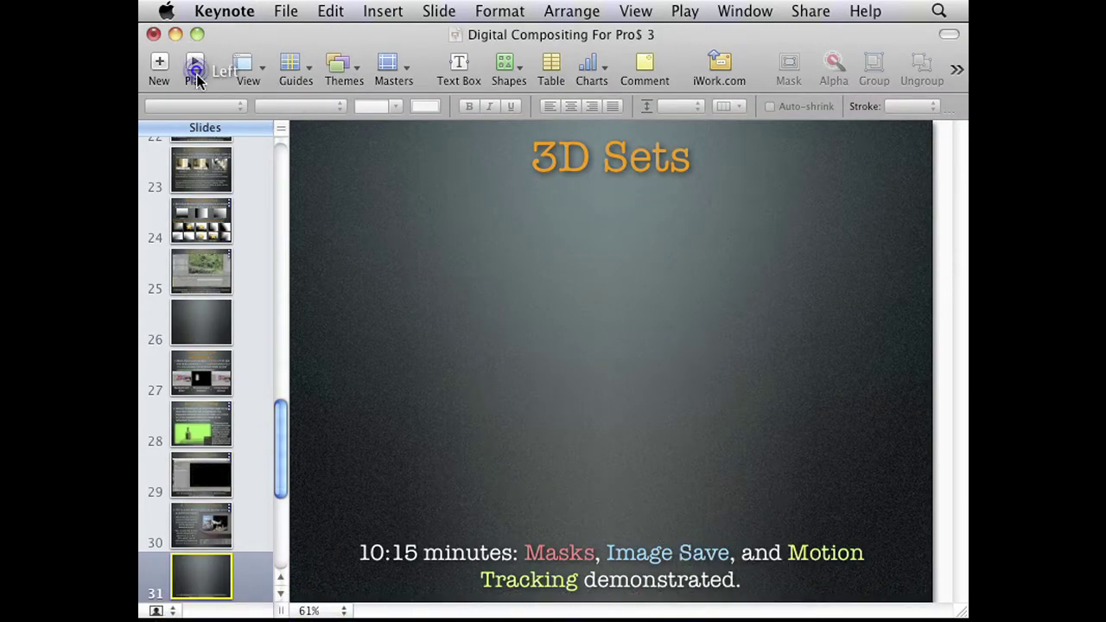
pyautogui.click(195, 74)
pyautogui.click(547, 437)
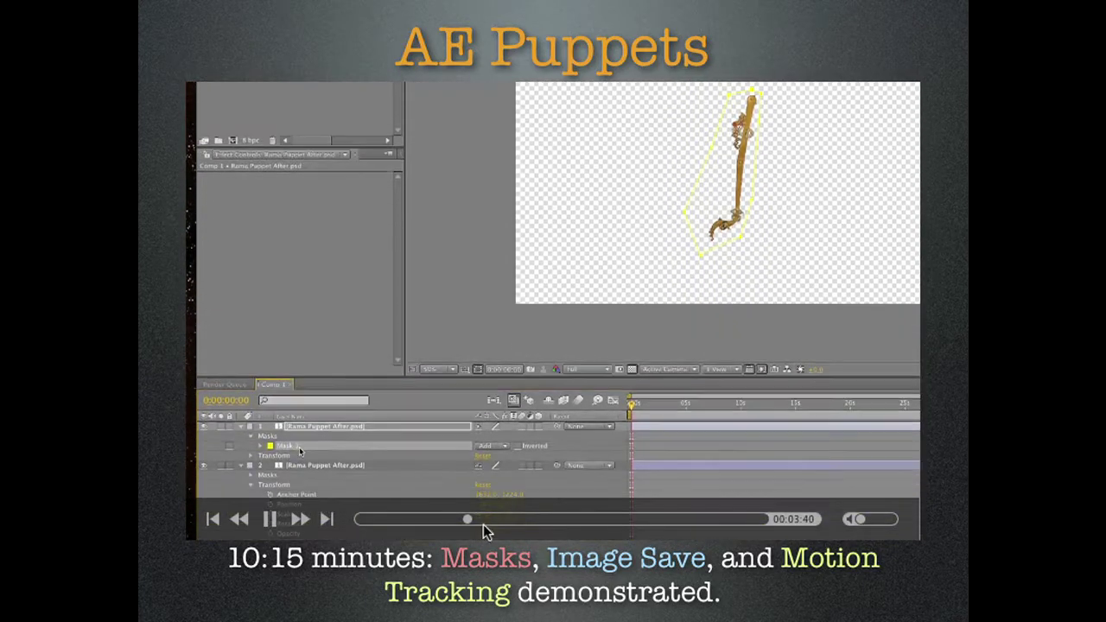
# Step: Skip the demo video to 03:52, then drag Brushy.psd from Finder into the After Effects project
pyautogui.moveTo(475, 520); pyautogui.dragTo(501, 524)
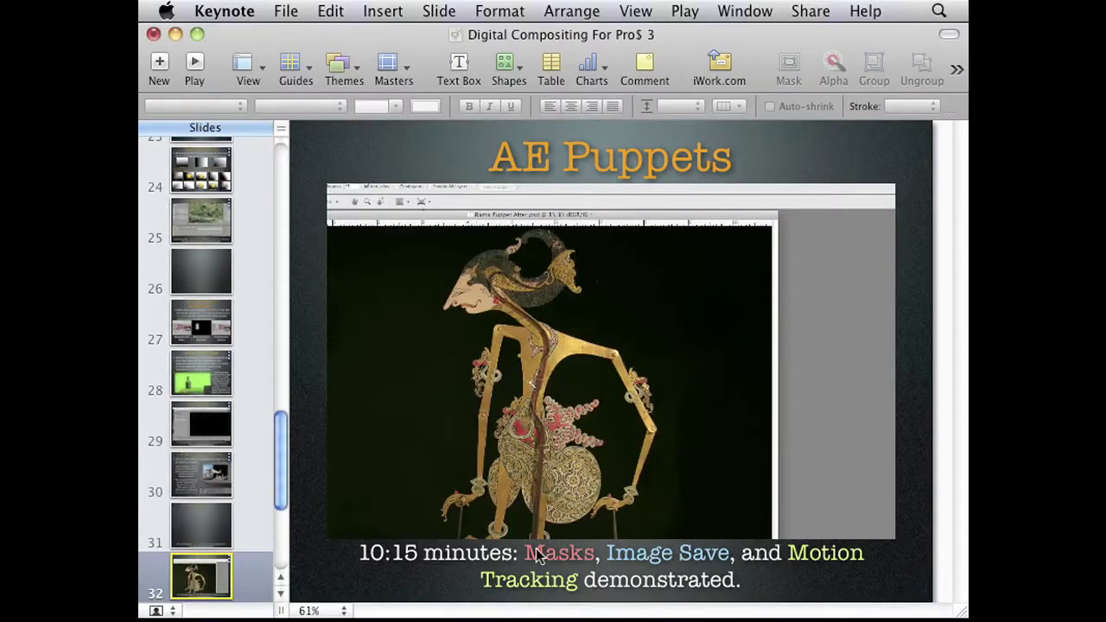
pyautogui.moveTo(371, 616)
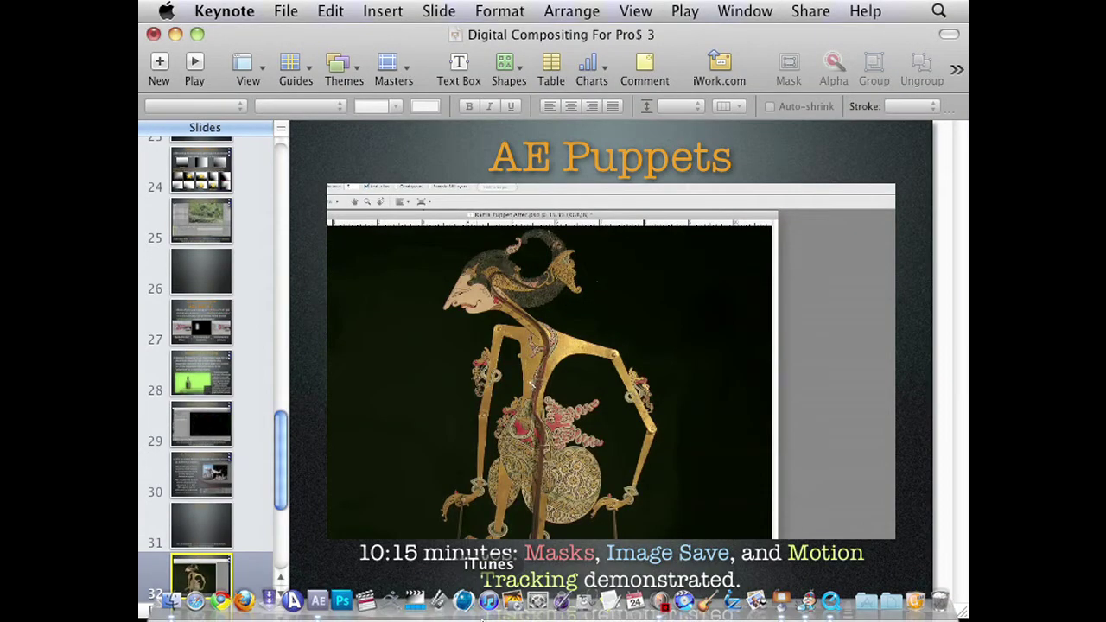
pyautogui.click(171, 605)
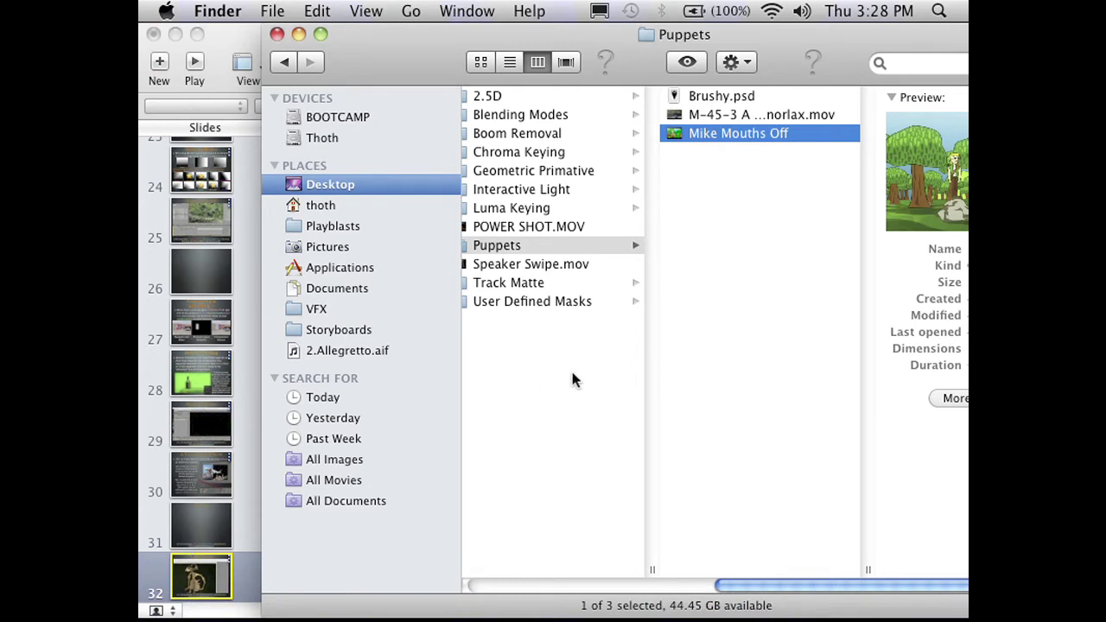
pyautogui.click(717, 97)
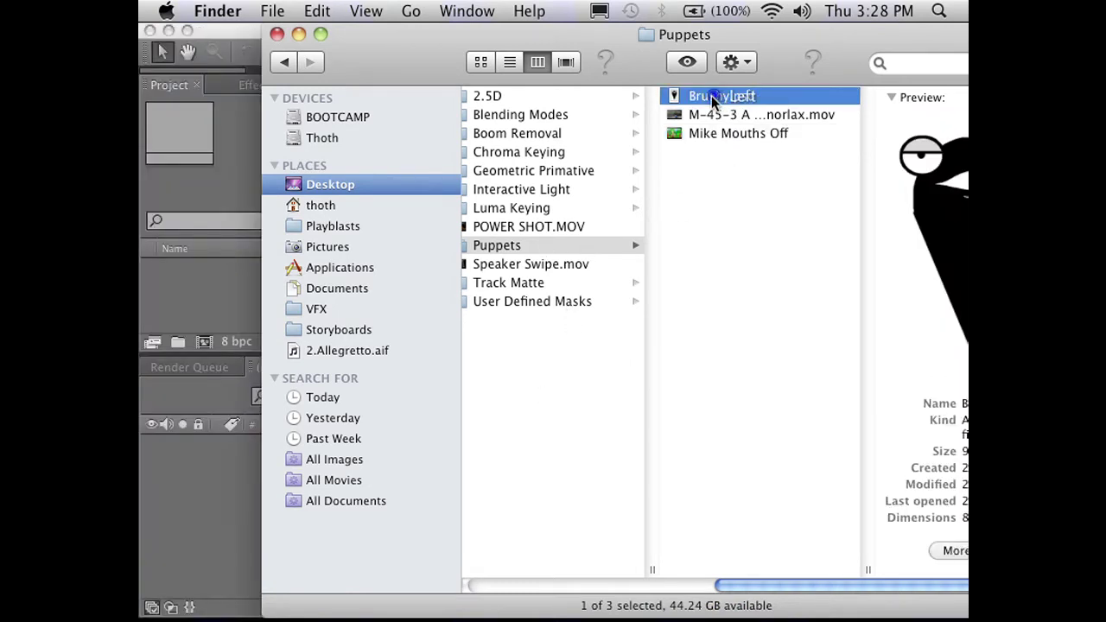
pyautogui.click(205, 302)
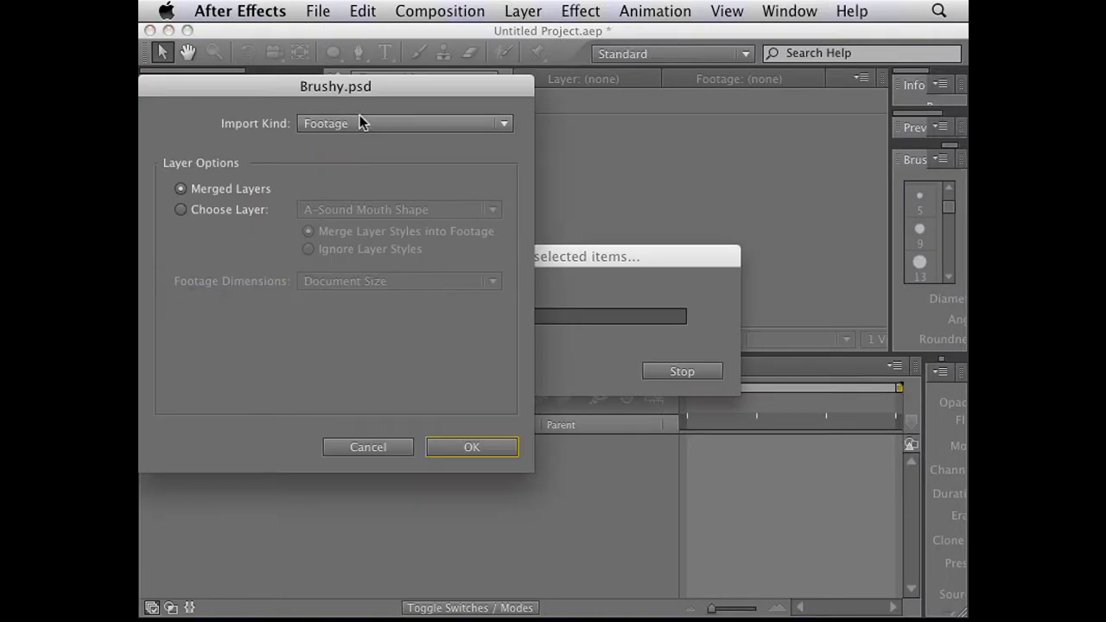
# Step: Import Brushy.psd with Import Kind set to Composition
pyautogui.click(359, 122)
pyautogui.click(368, 161)
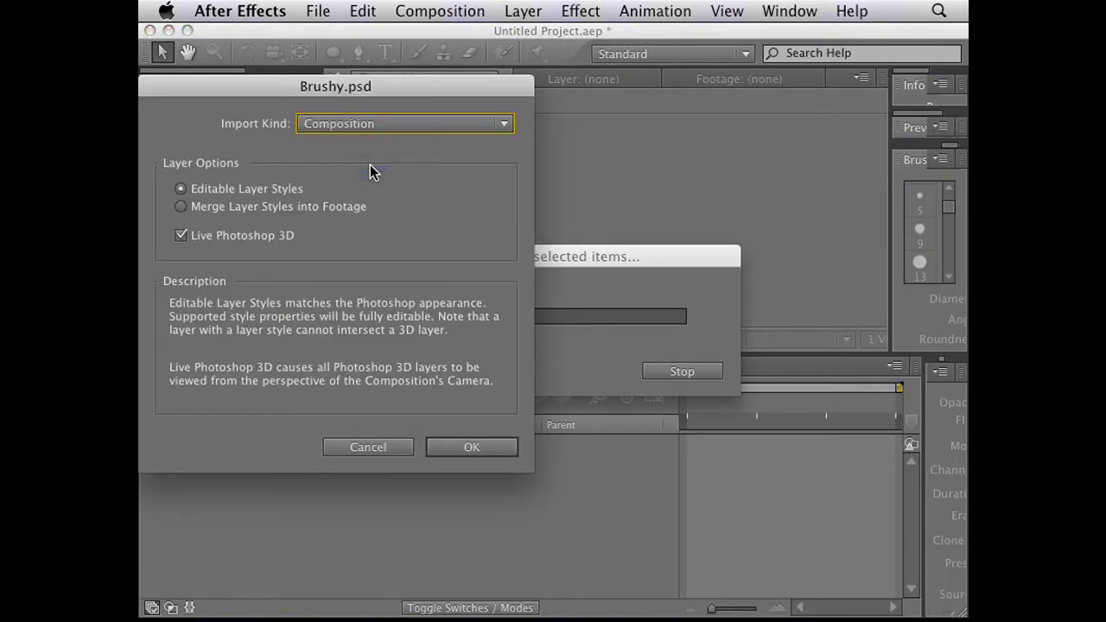
pyautogui.click(491, 451)
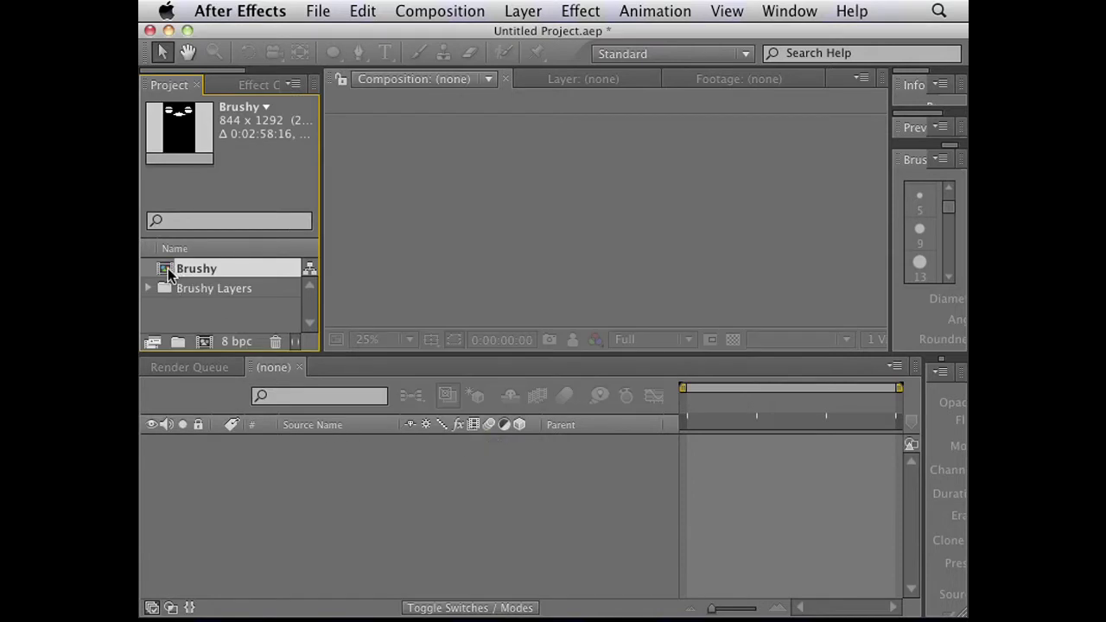
# Step: Open the Brushy comp and make the O, U, M and L mouth layers visible
pyautogui.doubleClick(167, 270)
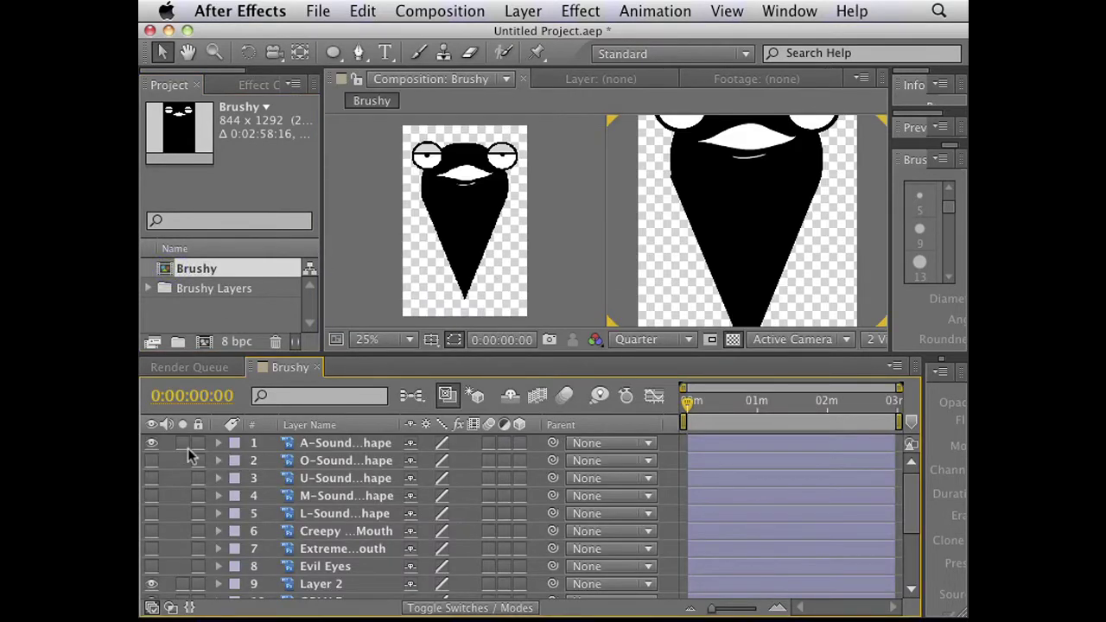
pyautogui.click(308, 444)
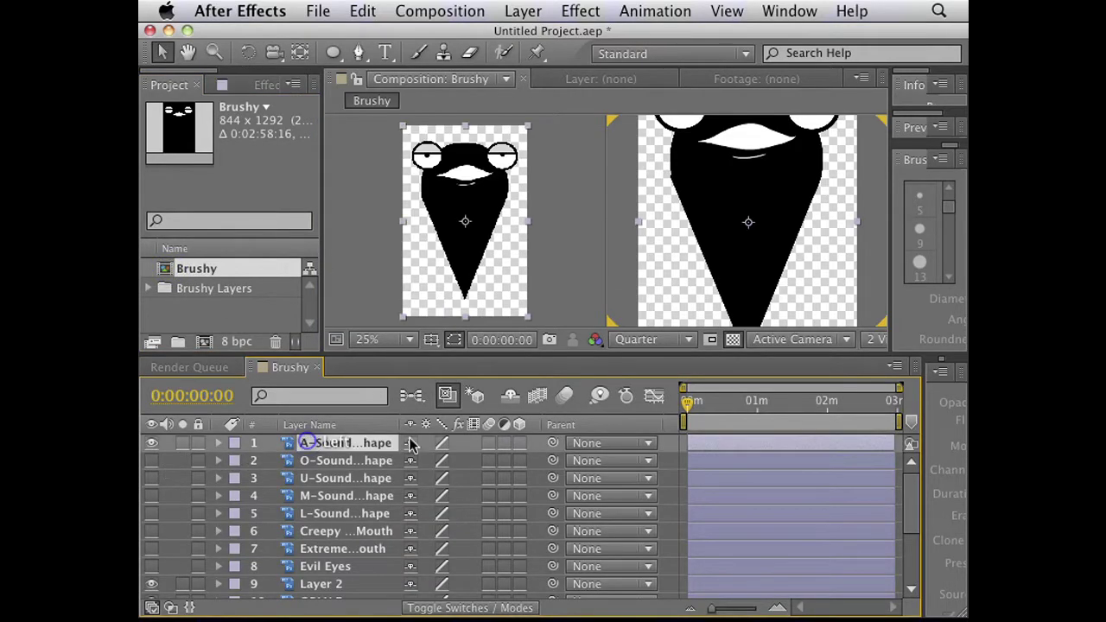
pyautogui.click(153, 461)
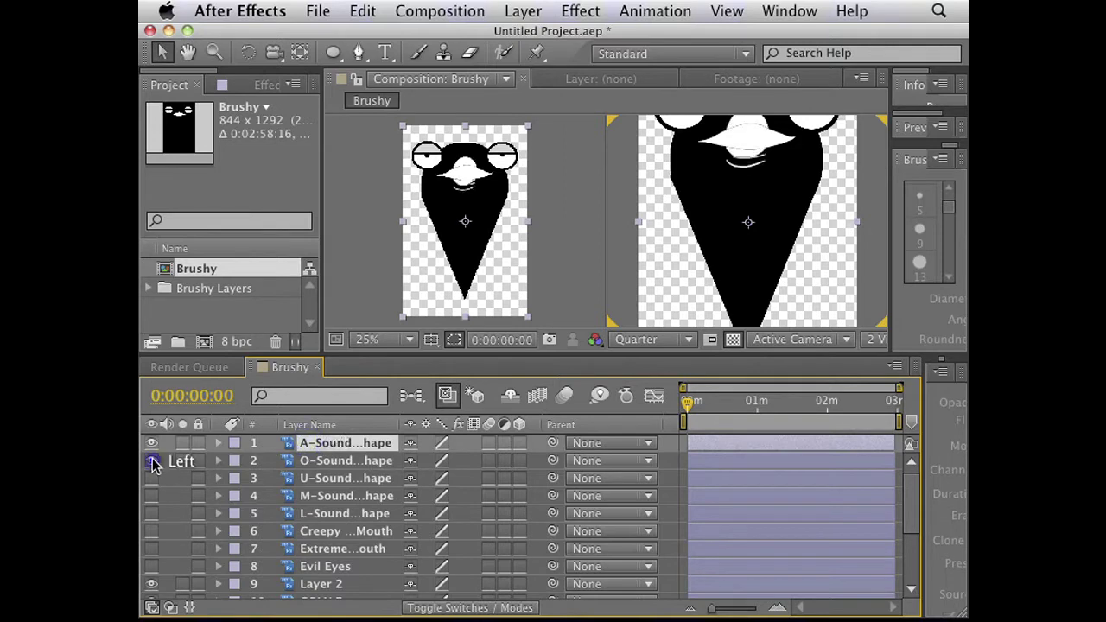
pyautogui.click(152, 513)
pyautogui.click(152, 531)
pyautogui.click(153, 534)
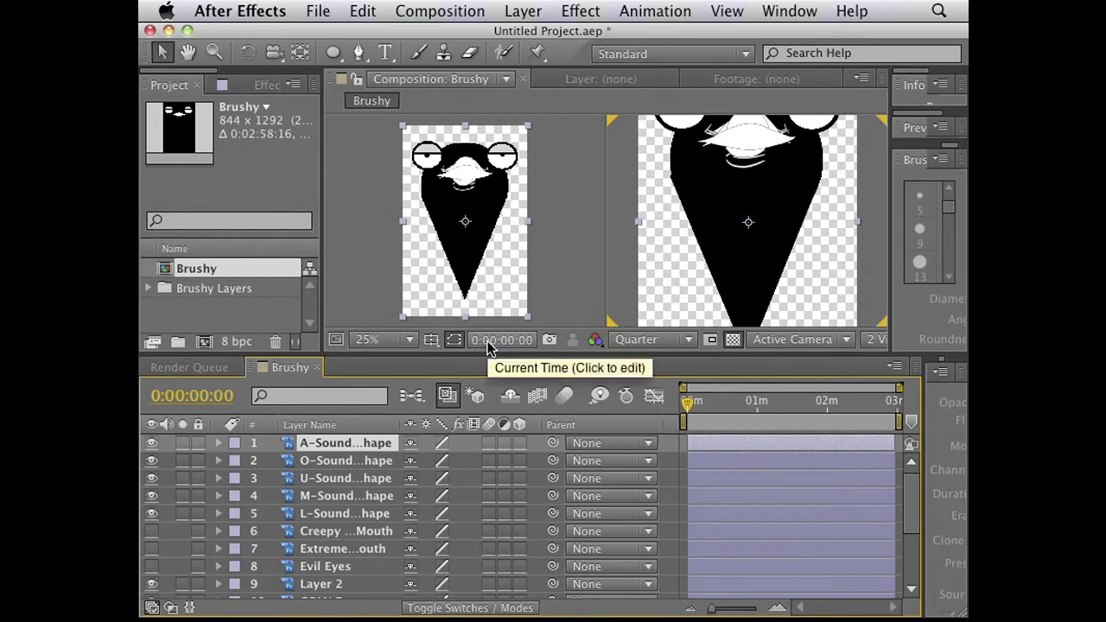
pyautogui.moveTo(692, 403); pyautogui.dragTo(811, 404)
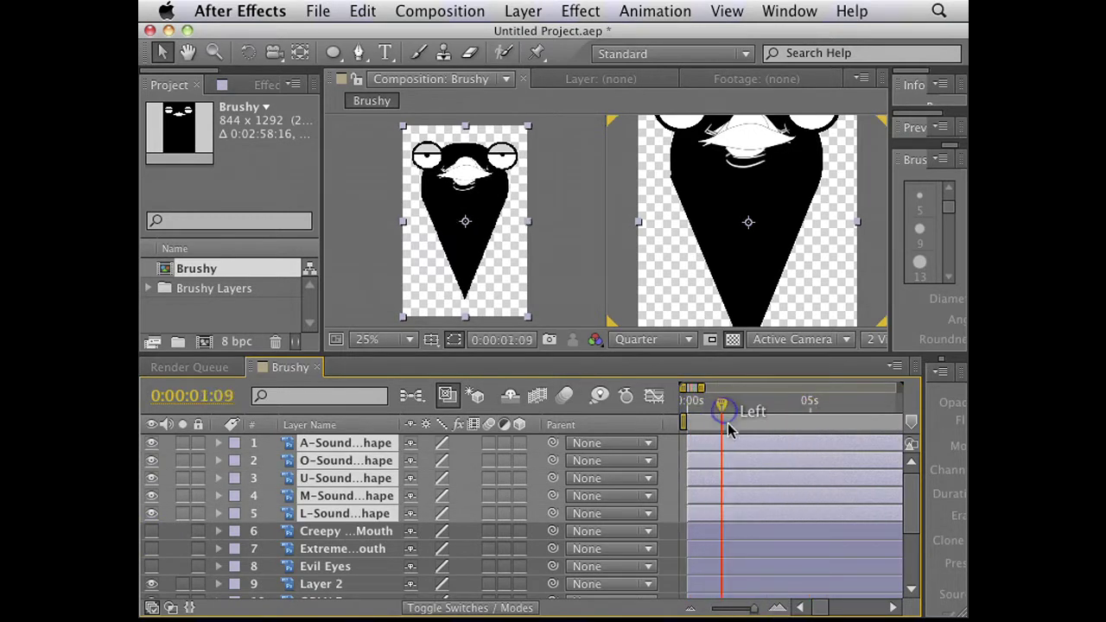
# Step: Stagger the O, U, M and L mouth layers so each starts after the previous one
pyautogui.press('super+shift+d')
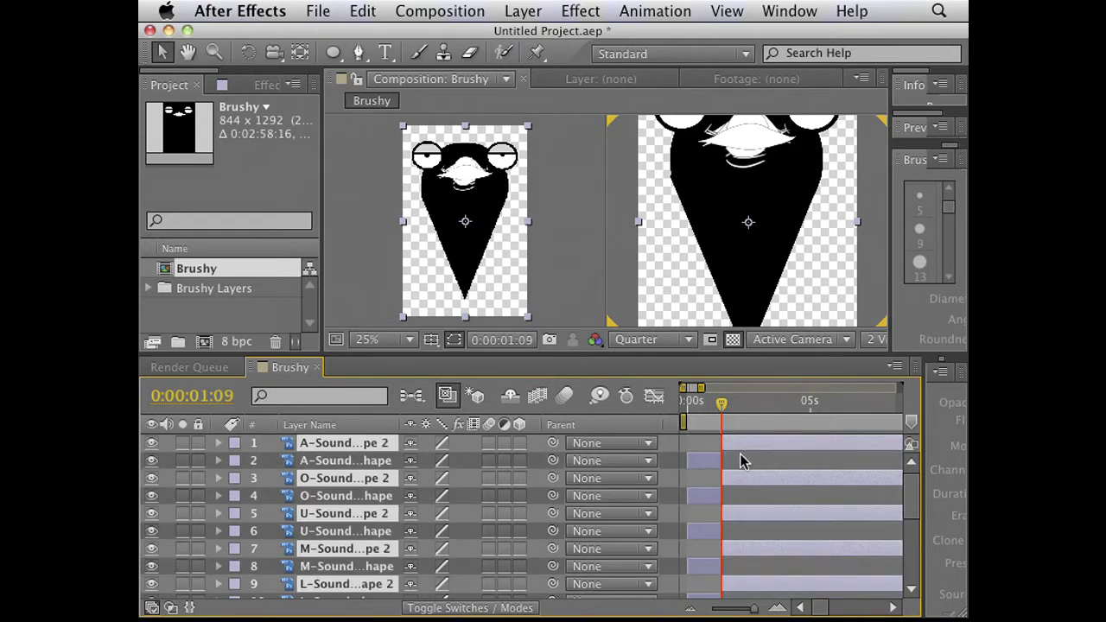
pyautogui.press('Delete')
pyautogui.click(714, 462)
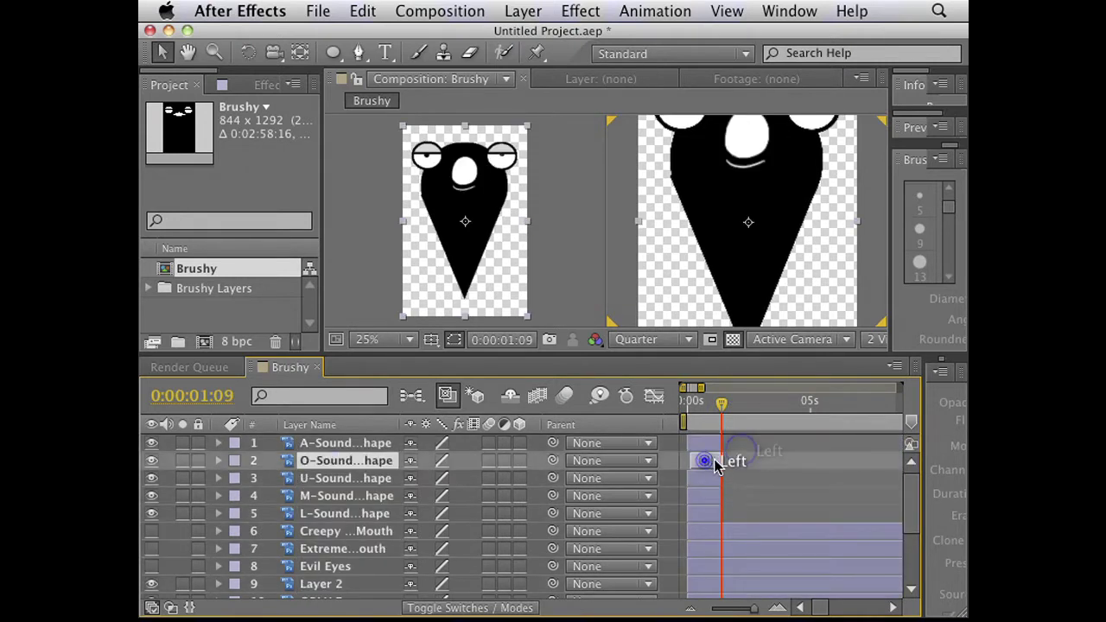
pyautogui.click(713, 478)
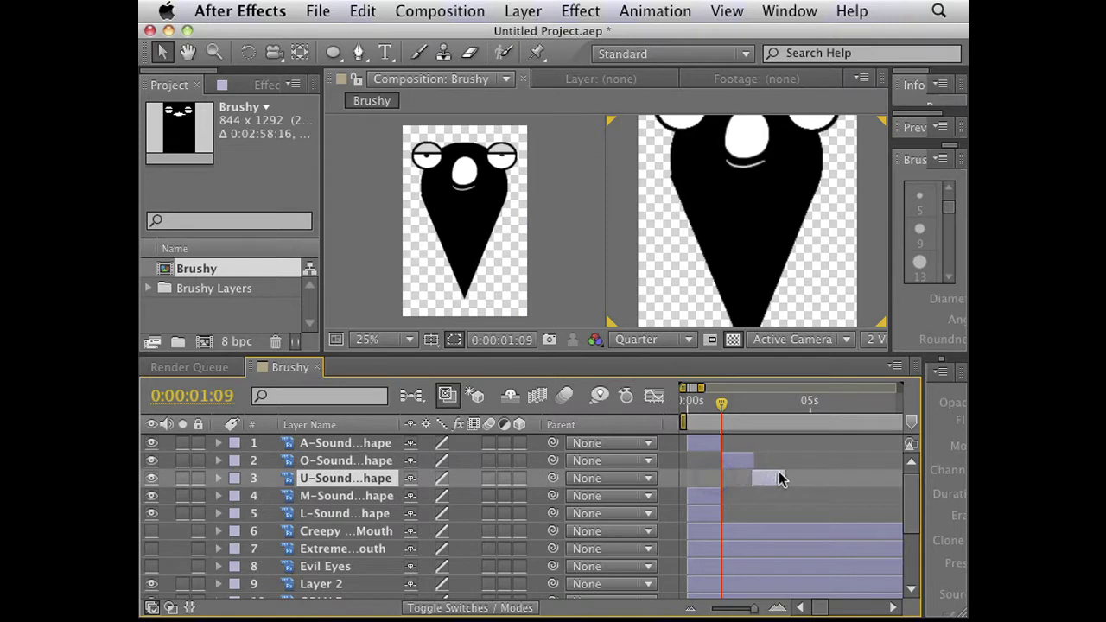
pyautogui.moveTo(708, 498); pyautogui.dragTo(809, 493)
pyautogui.moveTo(709, 514); pyautogui.dragTo(831, 510)
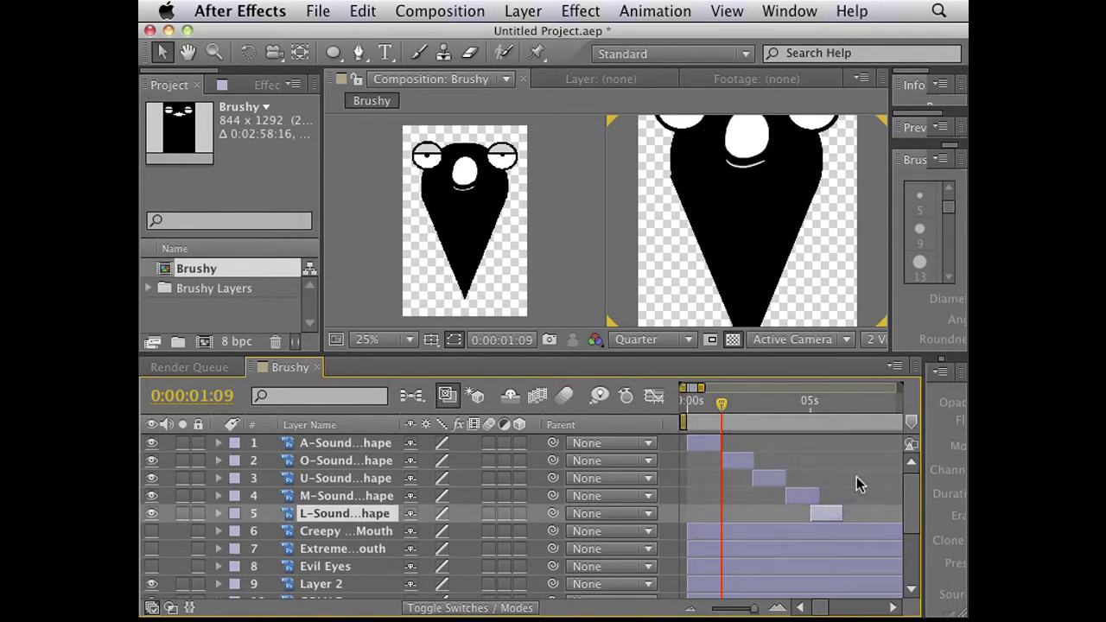
pyautogui.moveTo(910, 512); pyautogui.dragTo(903, 544)
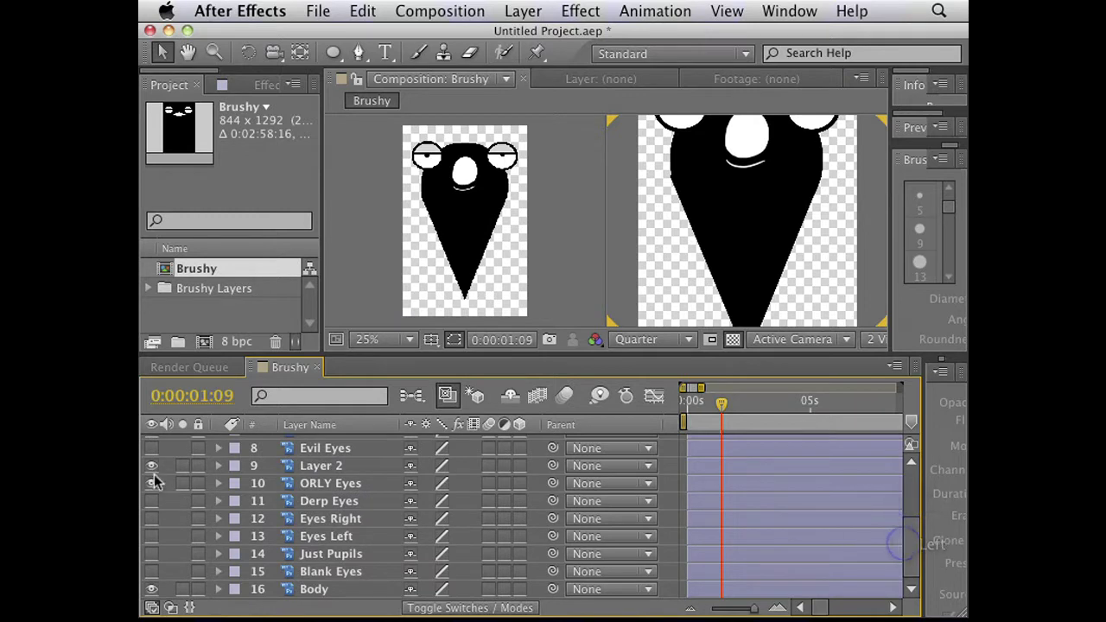
pyautogui.moveTo(151, 466); pyautogui.dragTo(152, 592)
pyautogui.moveTo(913, 547); pyautogui.dragTo(913, 430)
pyautogui.click(717, 234)
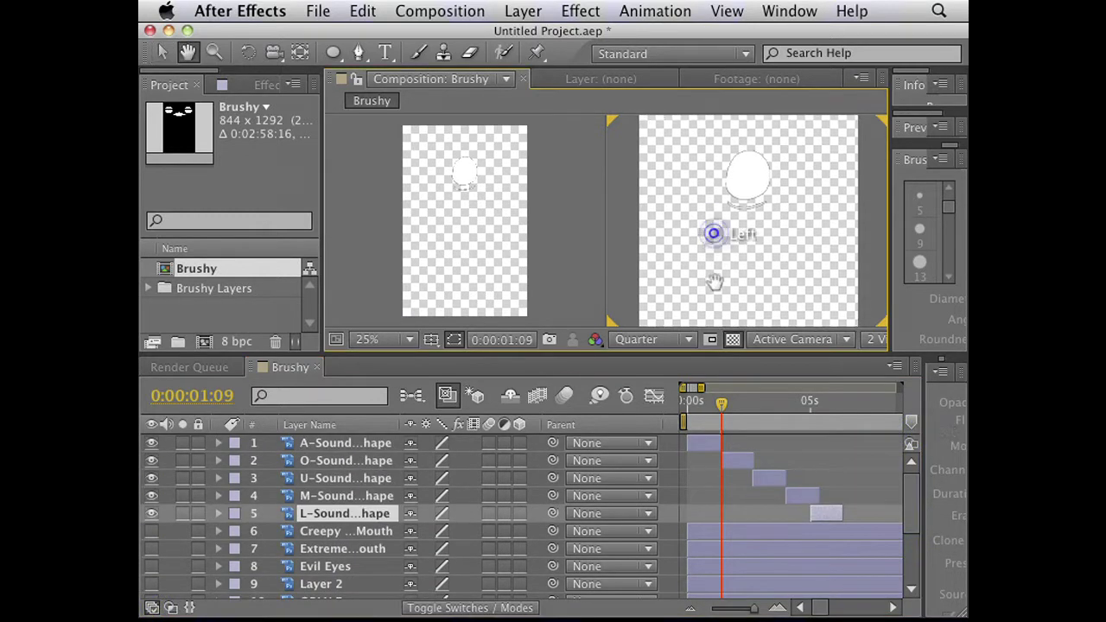
pyautogui.click(714, 296)
# Step: Move M-Sound to start at 0s and shift the A-Sound and O-Sound bars later
pyautogui.moveTo(712, 405); pyautogui.dragTo(819, 427)
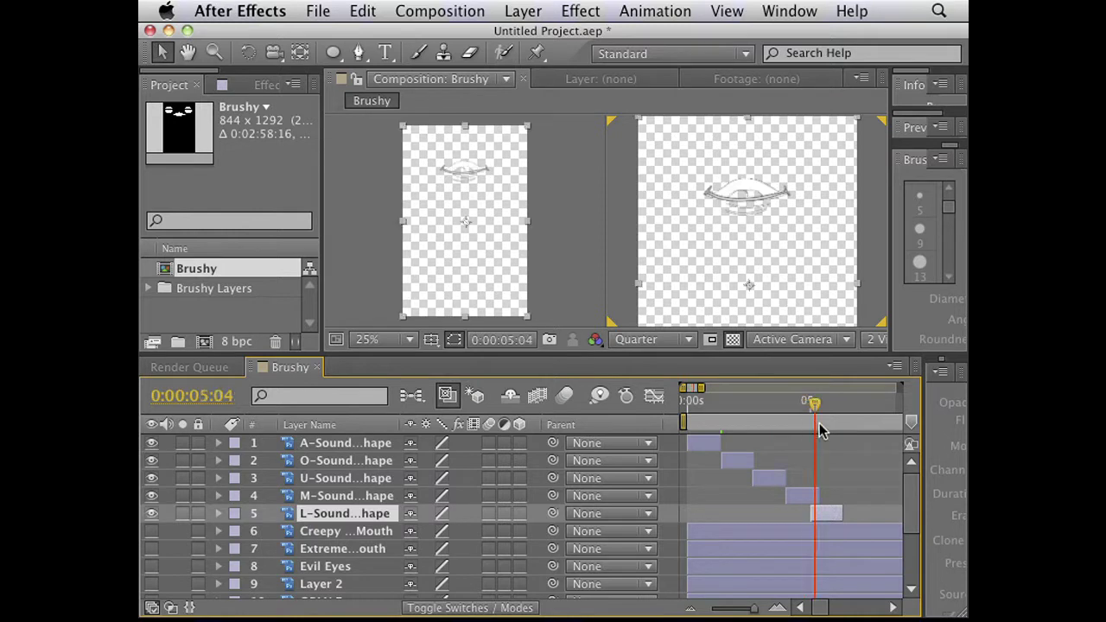
pyautogui.click(825, 425)
pyautogui.moveTo(800, 495); pyautogui.dragTo(704, 506)
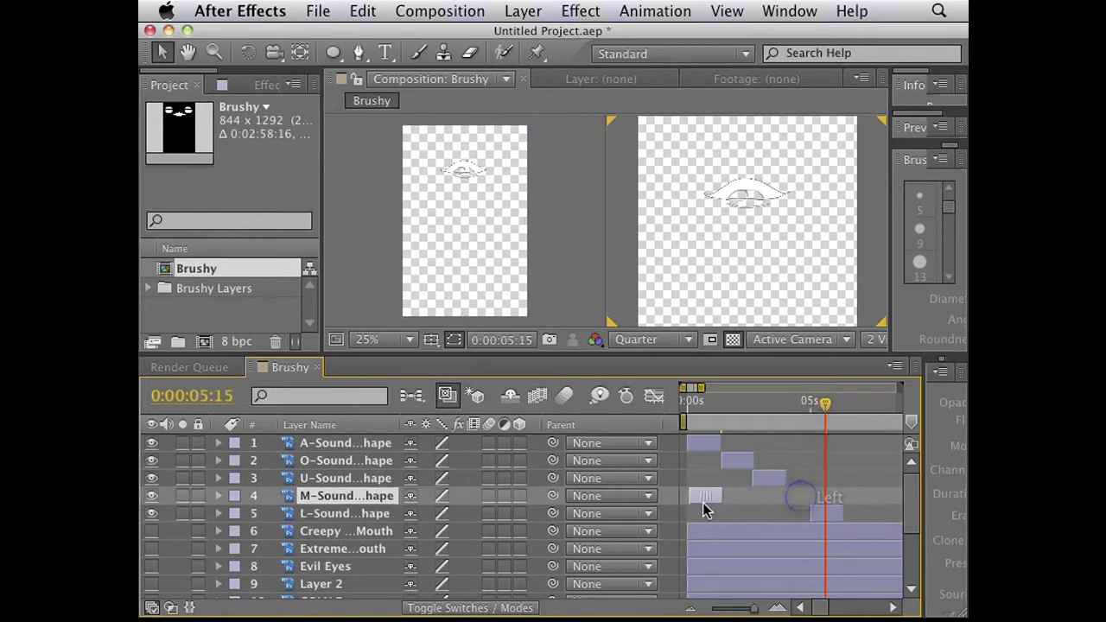
pyautogui.moveTo(706, 444); pyautogui.dragTo(733, 417)
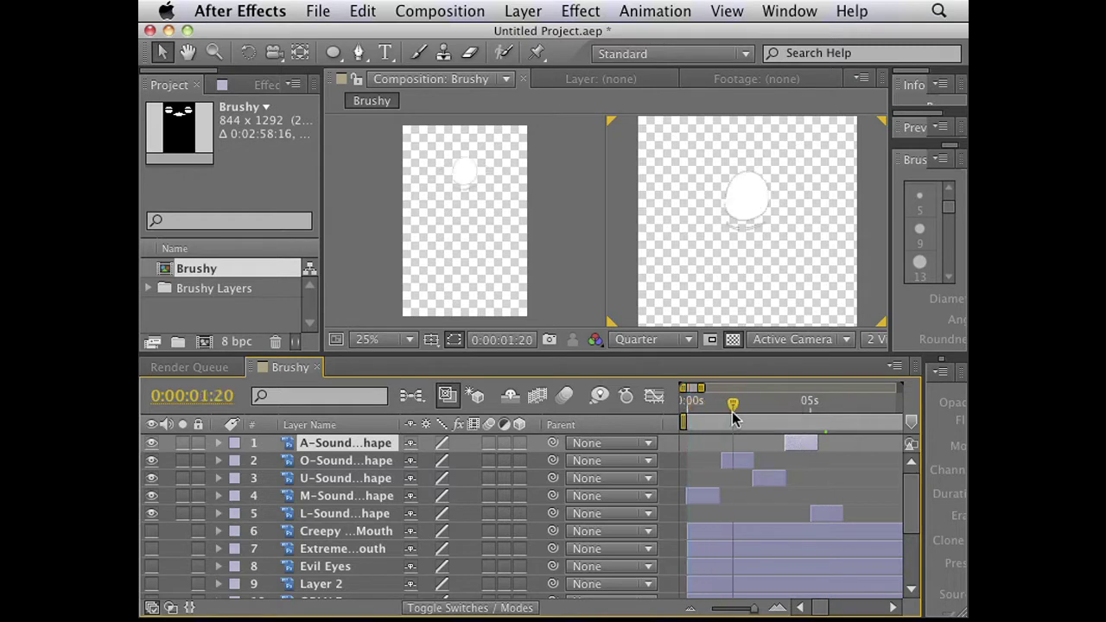
pyautogui.moveTo(736, 465)
pyautogui.mouseDown()
pyautogui.moveTo(809, 458)
pyautogui.moveTo(794, 442)
pyautogui.moveTo(739, 456)
pyautogui.mouseUp()
pyautogui.click(797, 458)
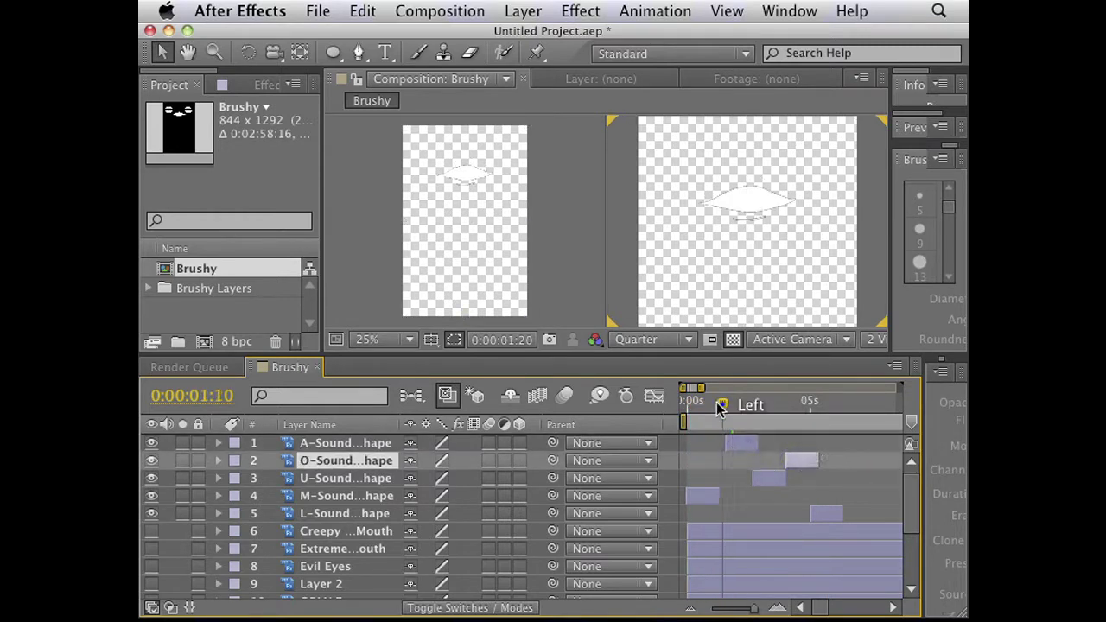
pyautogui.moveTo(718, 405)
pyautogui.mouseDown()
pyautogui.moveTo(699, 409)
pyautogui.moveTo(832, 408)
pyautogui.mouseUp()
pyautogui.click(722, 445)
pyautogui.click(825, 516)
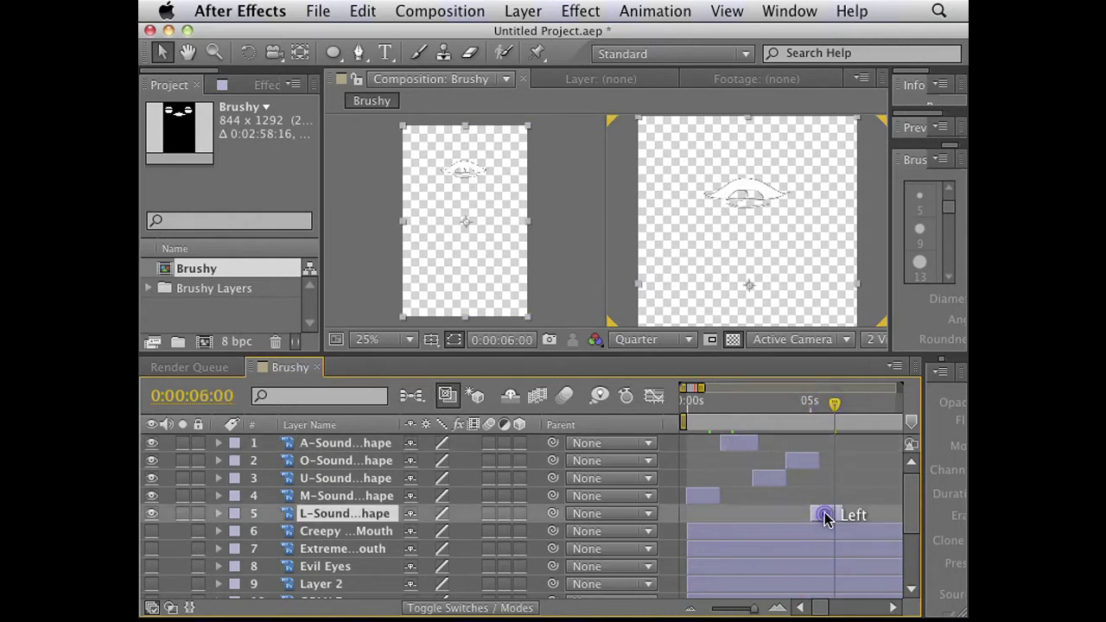
# Step: Delete L-Sound, pre-compose all remaining layers into Pre-comp 1, and view it on black
pyautogui.press('Delete')
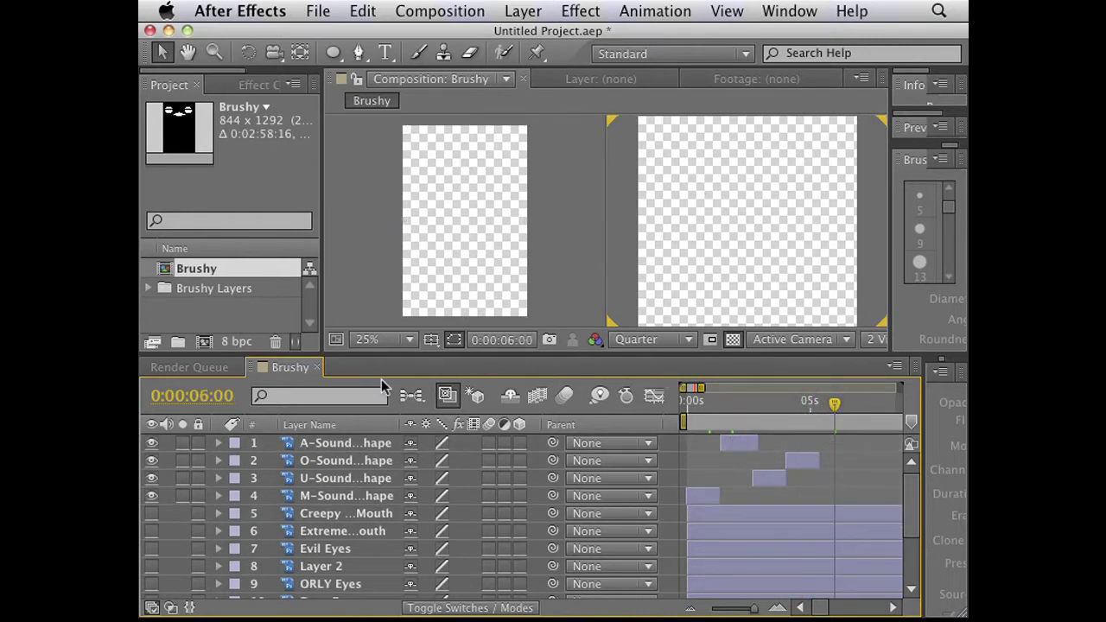
pyautogui.press('super+a')
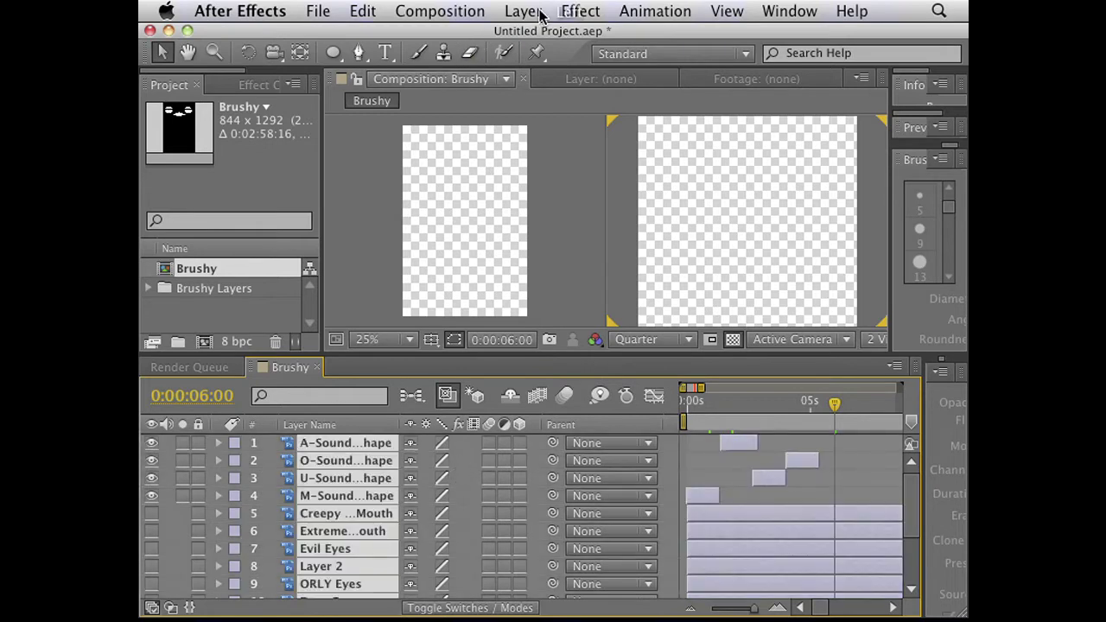
pyautogui.click(528, 11)
pyautogui.click(567, 596)
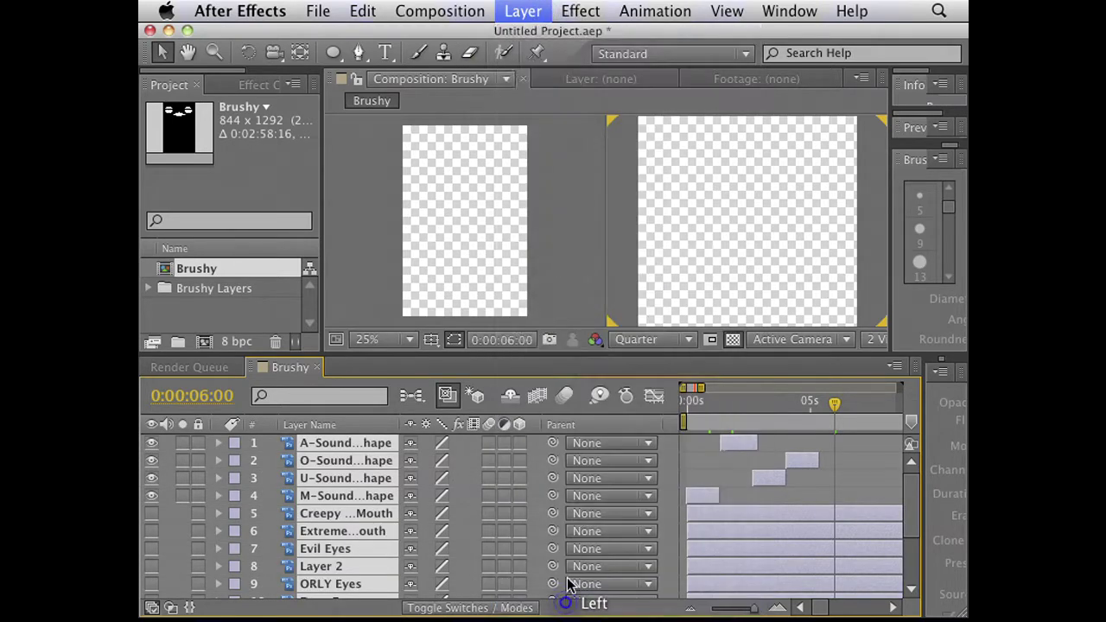
pyautogui.click(540, 329)
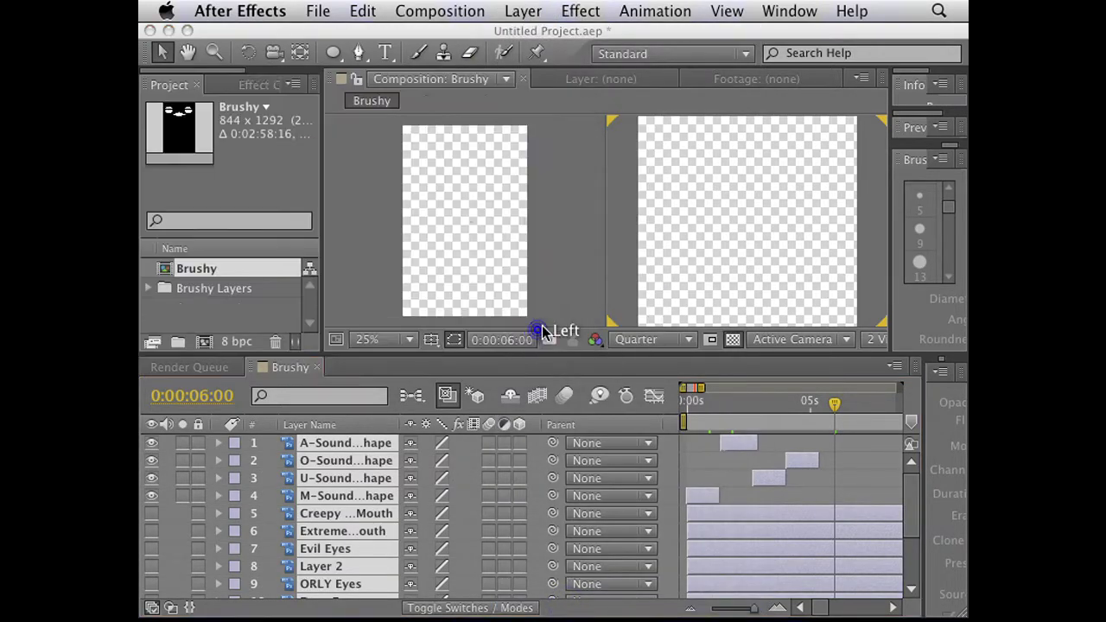
pyautogui.moveTo(700, 405)
pyautogui.mouseDown()
pyautogui.moveTo(825, 413)
pyautogui.moveTo(683, 421)
pyautogui.mouseUp()
pyautogui.click(733, 339)
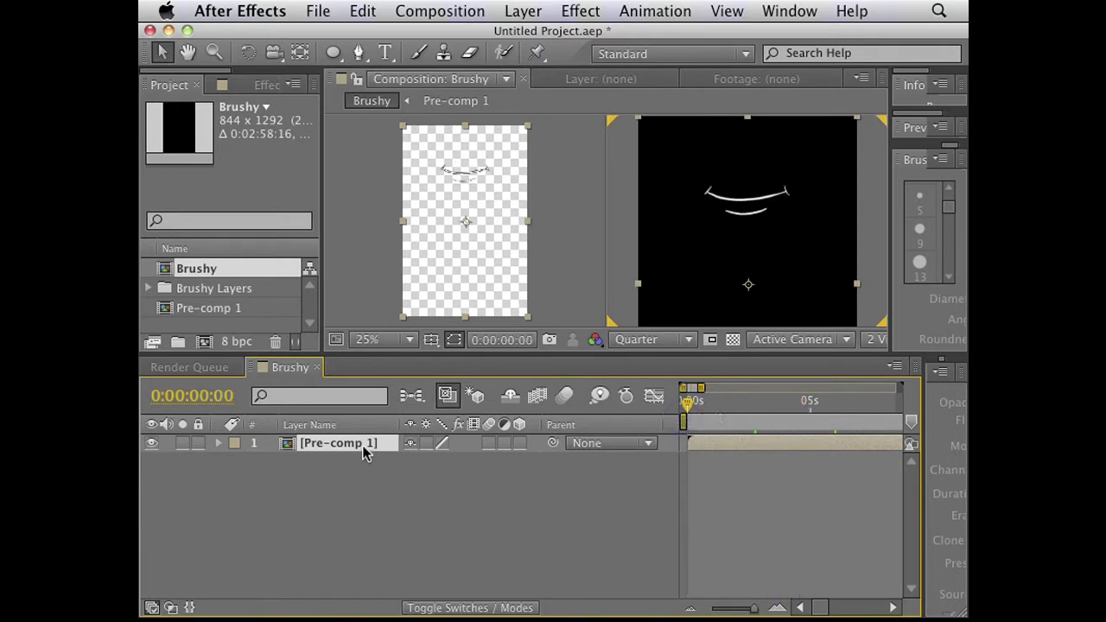
# Step: Enable Time Remapping on Pre-comp 1 and make its first keyframe a hold keyframe
pyautogui.rightClick(363, 453)
pyautogui.moveTo(417, 562)
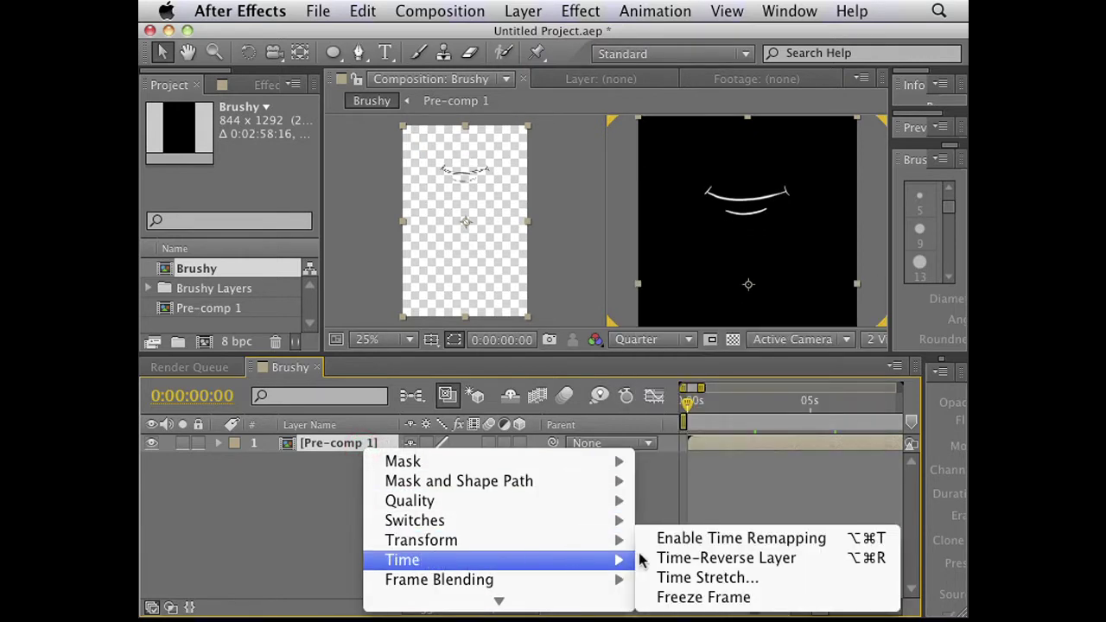
pyautogui.rightClick(726, 540)
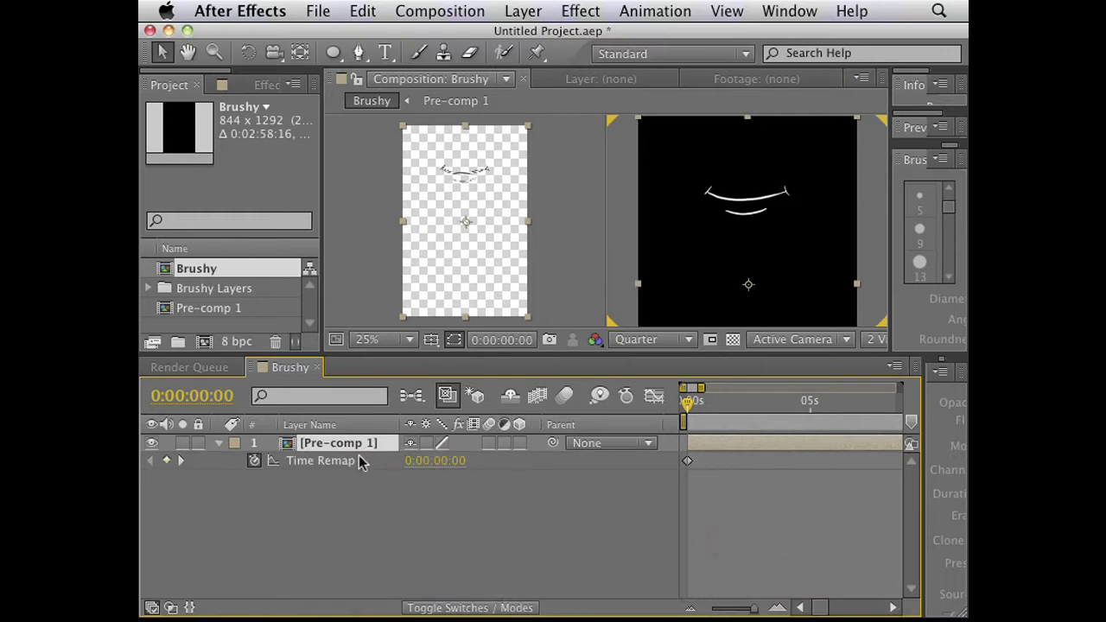
pyautogui.rightClick(692, 463)
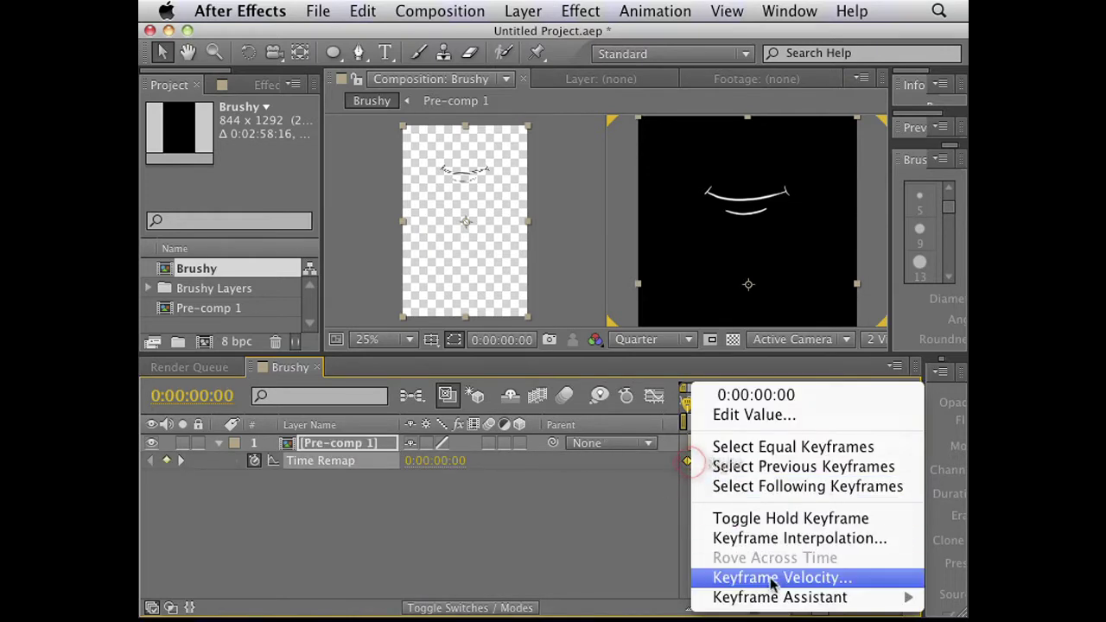
pyautogui.rightClick(776, 521)
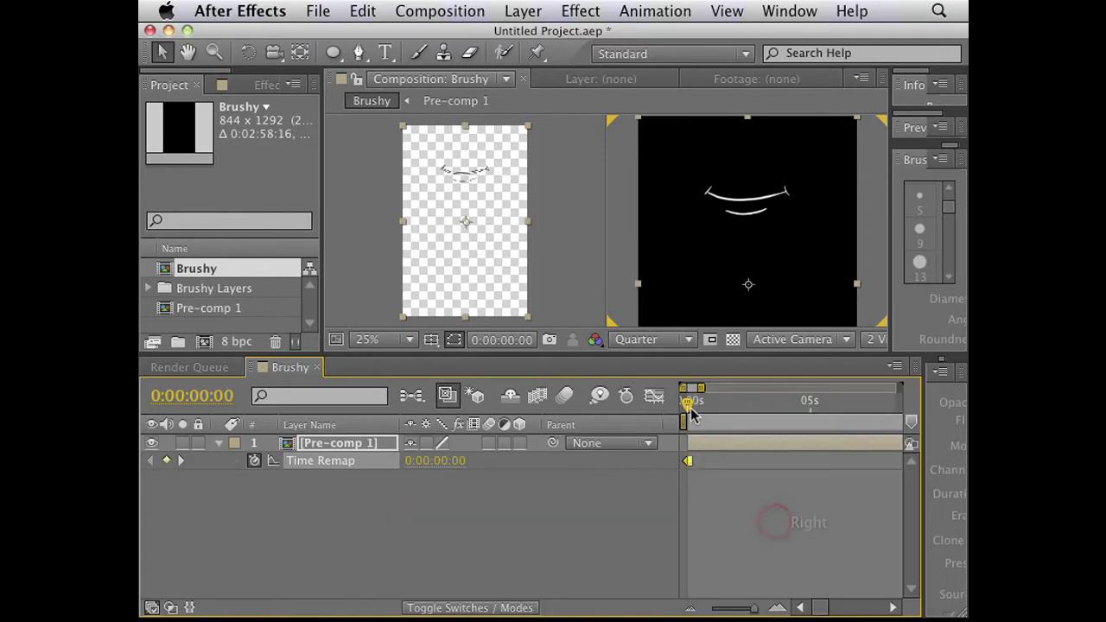
# Step: Add Time Remap keyframes at 0:00:00:03, another mouth shape, and 0:00:03:15 near one second
pyautogui.moveTo(689, 407); pyautogui.dragTo(698, 408)
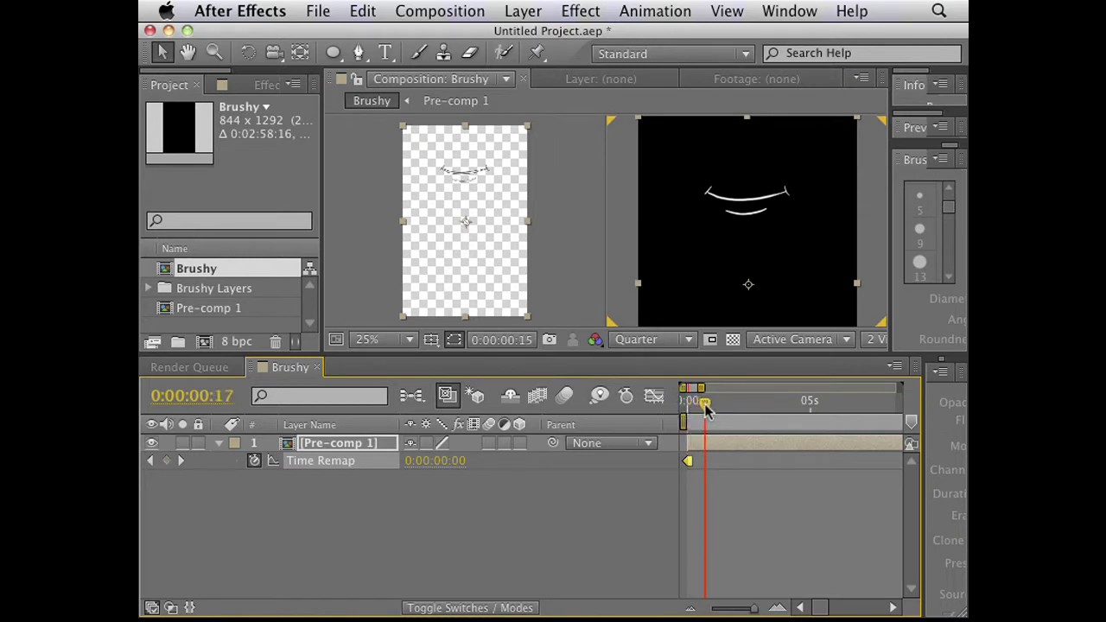
pyautogui.click(429, 463)
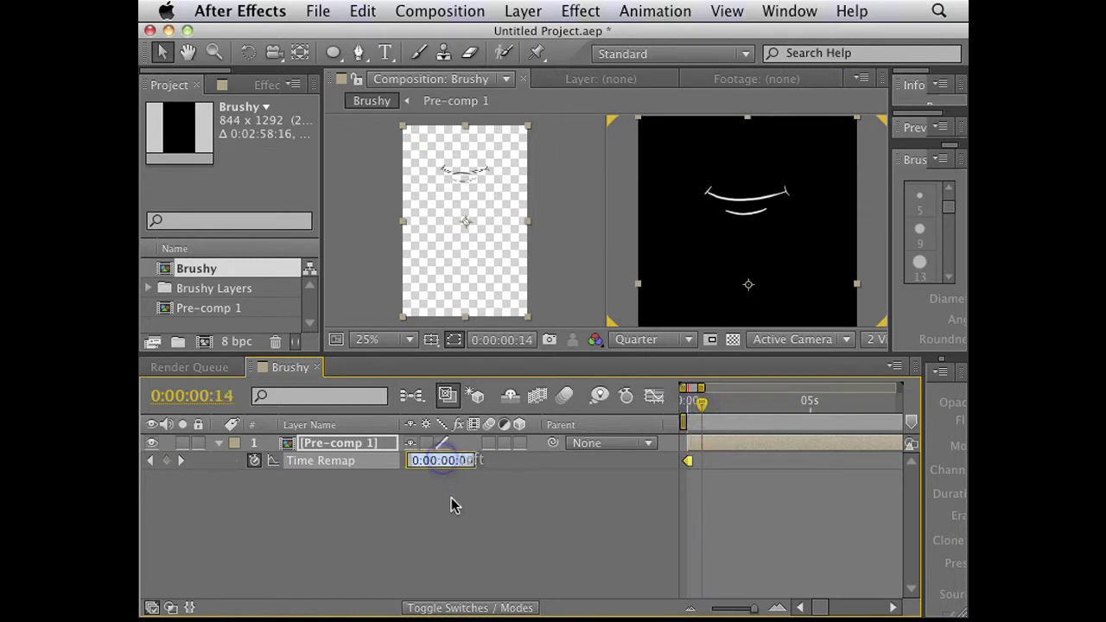
pyautogui.write('3')
pyautogui.click(452, 516)
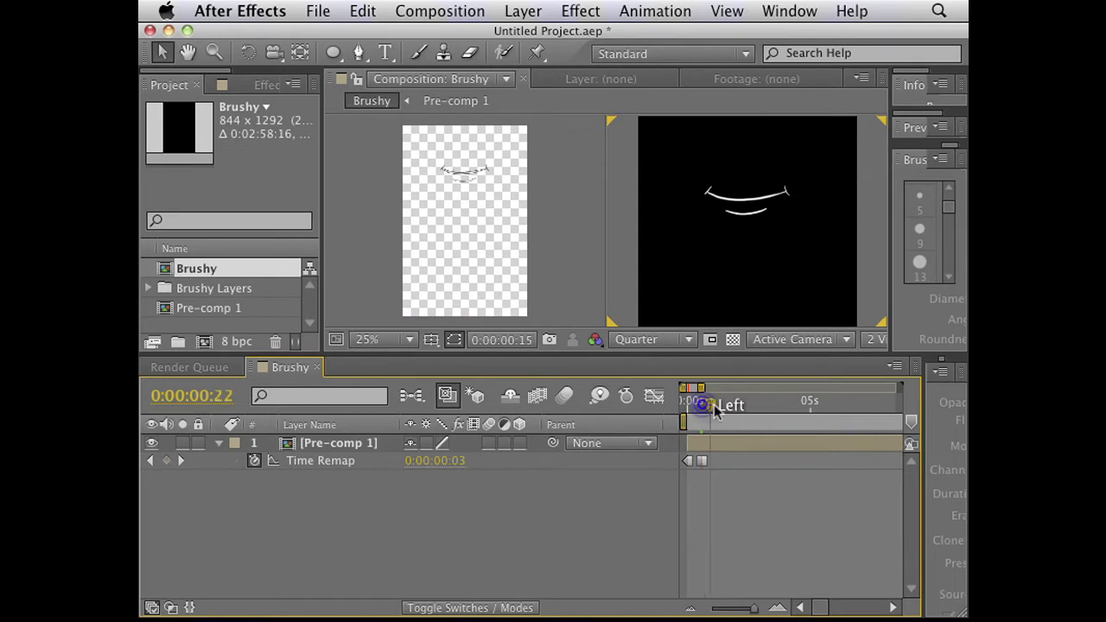
pyautogui.moveTo(714, 410); pyautogui.dragTo(701, 454)
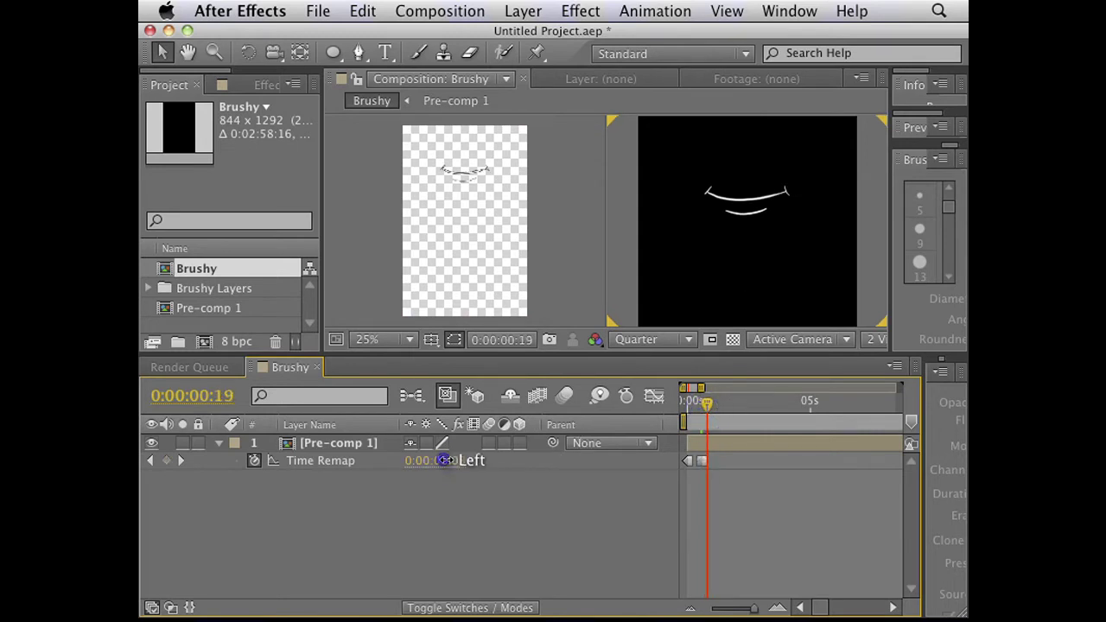
pyautogui.moveTo(444, 461); pyautogui.dragTo(490, 463)
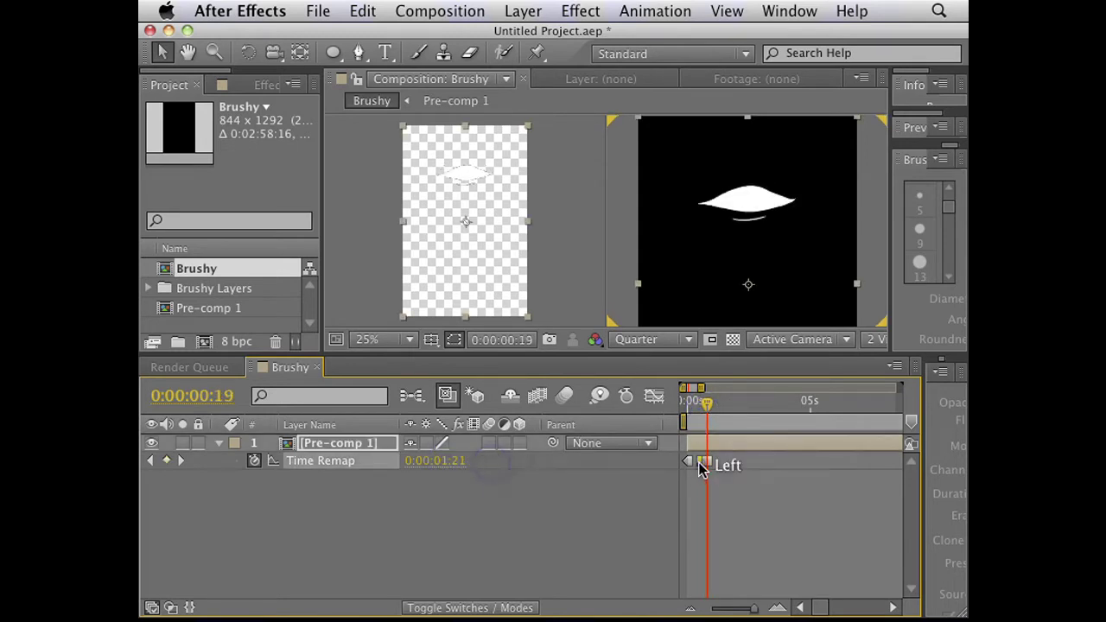
pyautogui.click(702, 472)
pyautogui.moveTo(707, 410)
pyautogui.mouseDown()
pyautogui.moveTo(694, 406)
pyautogui.moveTo(714, 416)
pyautogui.mouseUp()
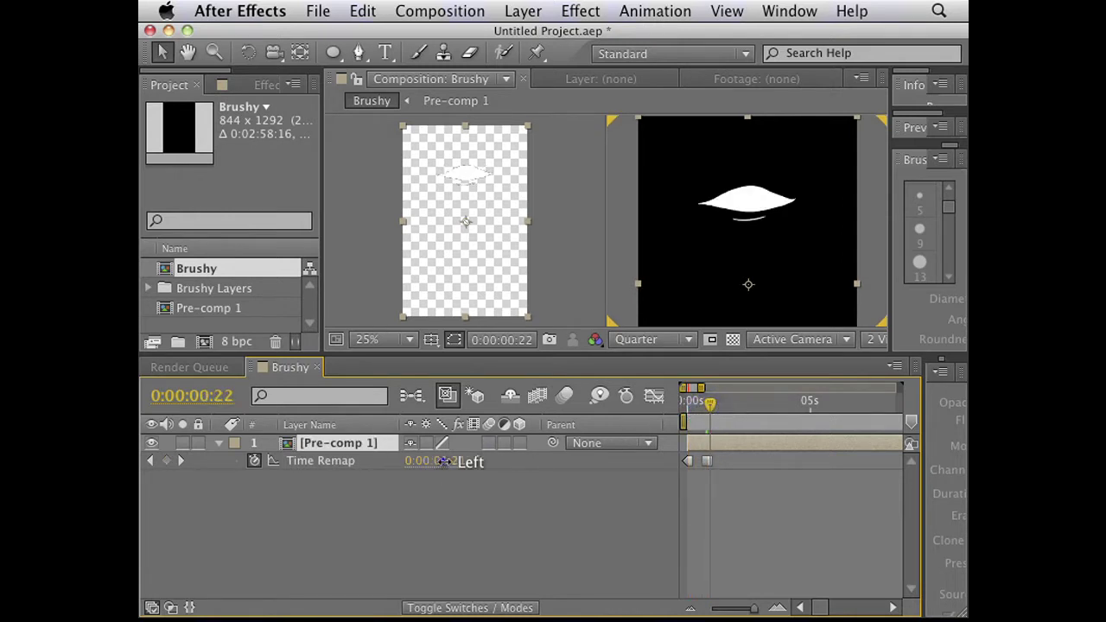
pyautogui.moveTo(443, 461); pyautogui.dragTo(479, 451)
pyautogui.click(722, 404)
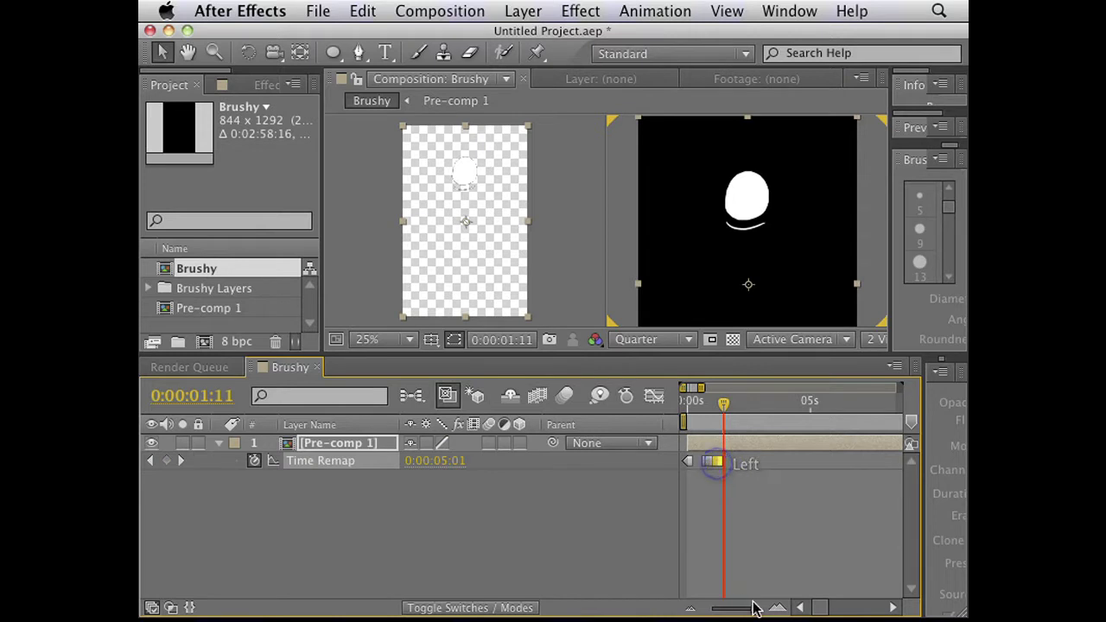
# Step: Adjust the early Time Remap values to 0:00:00:21 and 0:00:00:04, then scrub to check
pyautogui.moveTo(753, 608); pyautogui.dragTo(769, 608)
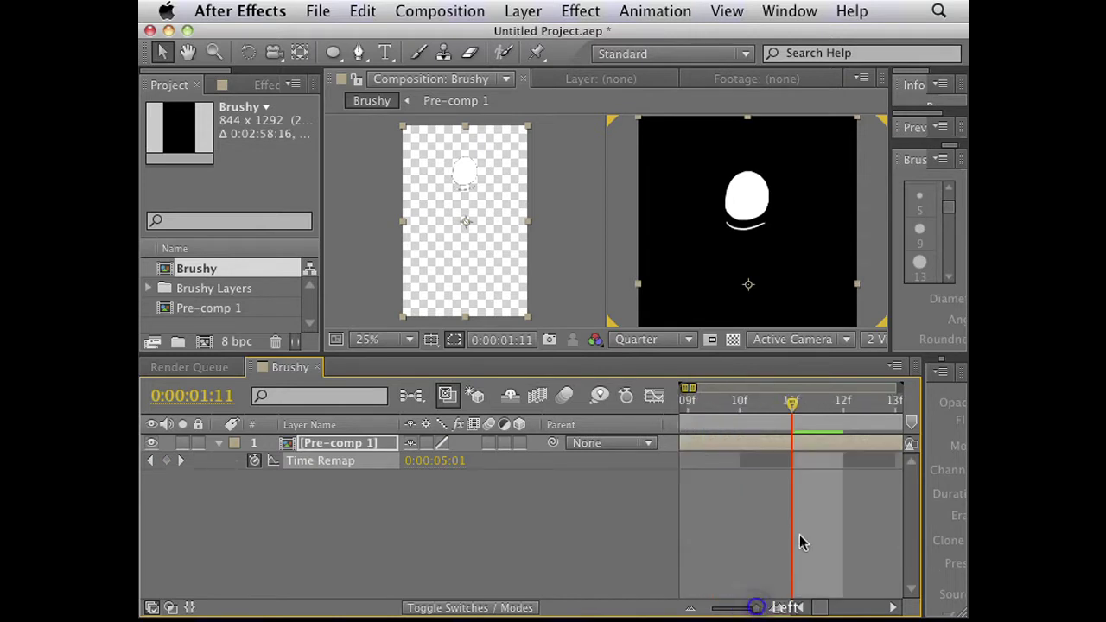
pyautogui.click(757, 609)
pyautogui.moveTo(752, 402); pyautogui.dragTo(686, 421)
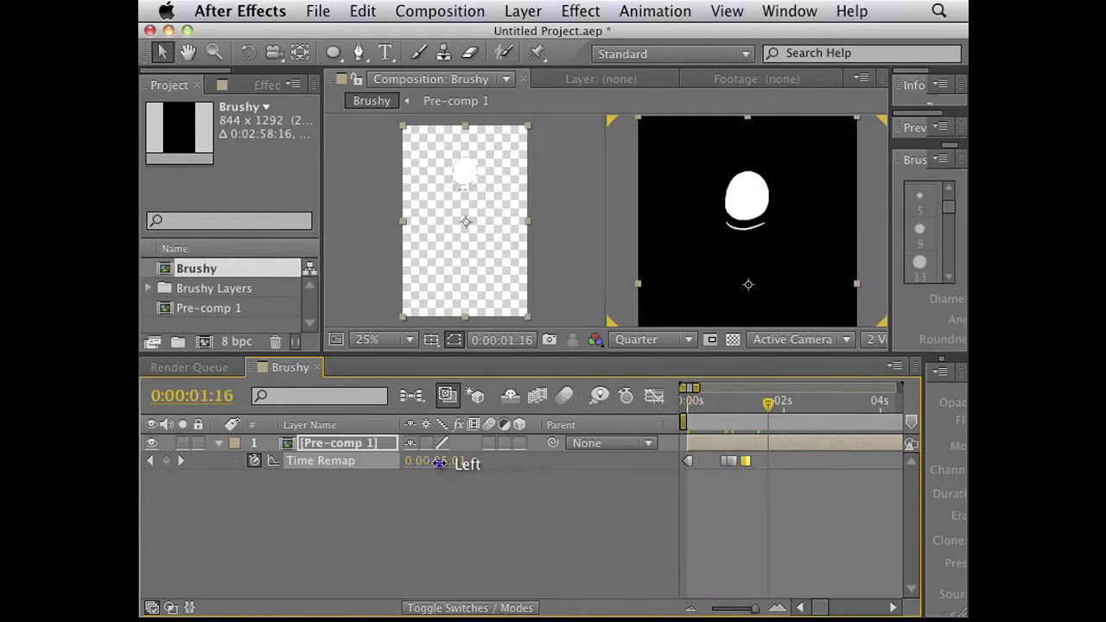
pyautogui.moveTo(440, 464); pyautogui.dragTo(413, 477)
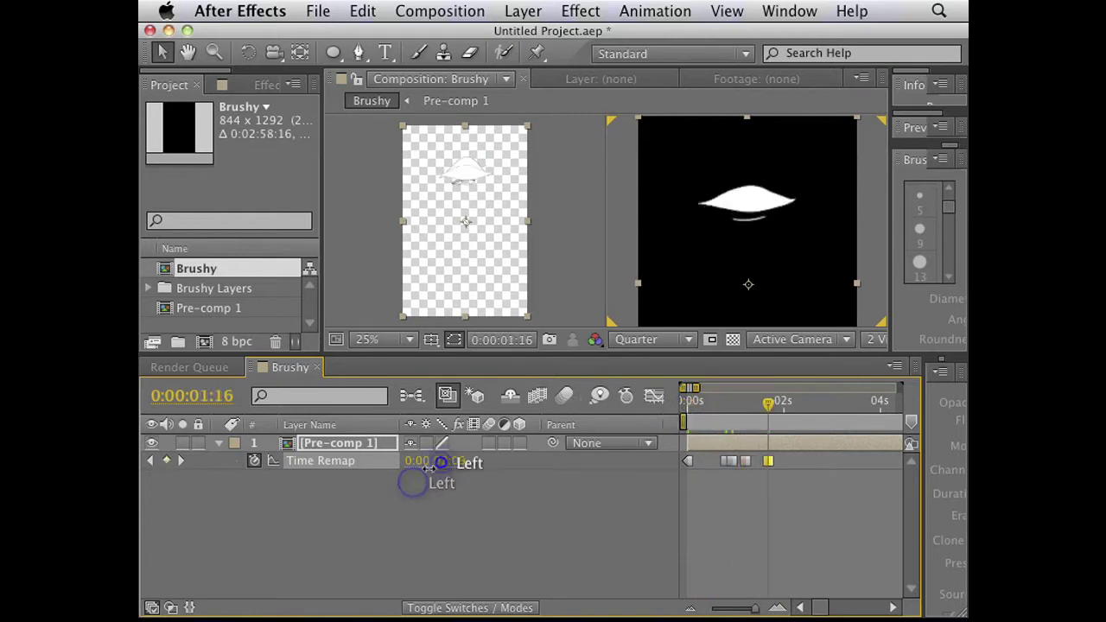
pyautogui.moveTo(429, 467); pyautogui.dragTo(390, 460)
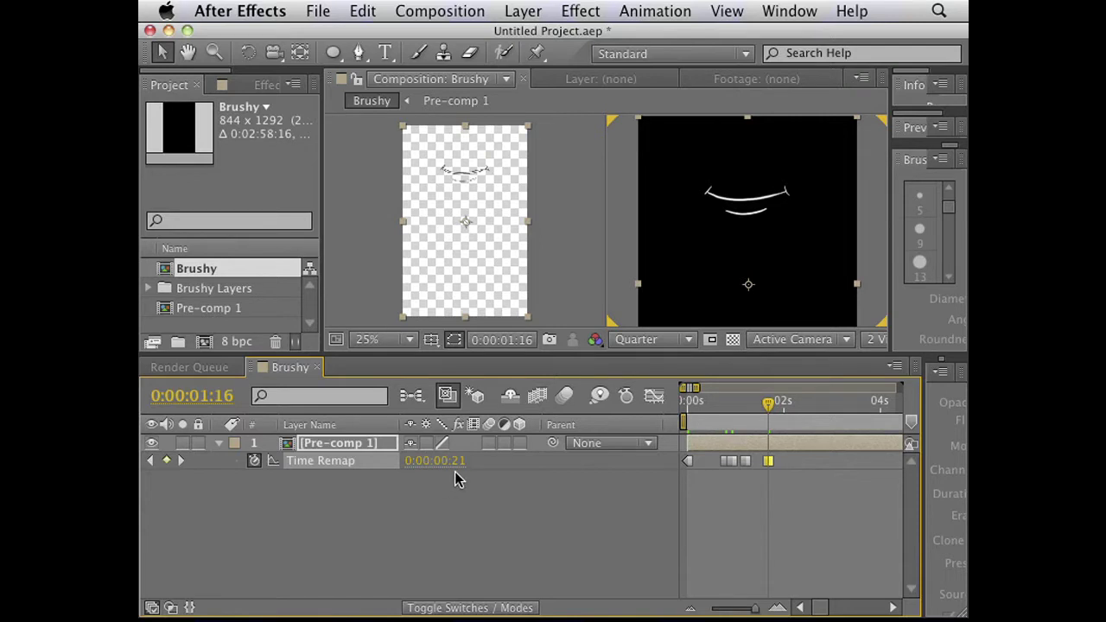
pyautogui.moveTo(451, 466); pyautogui.dragTo(576, 465)
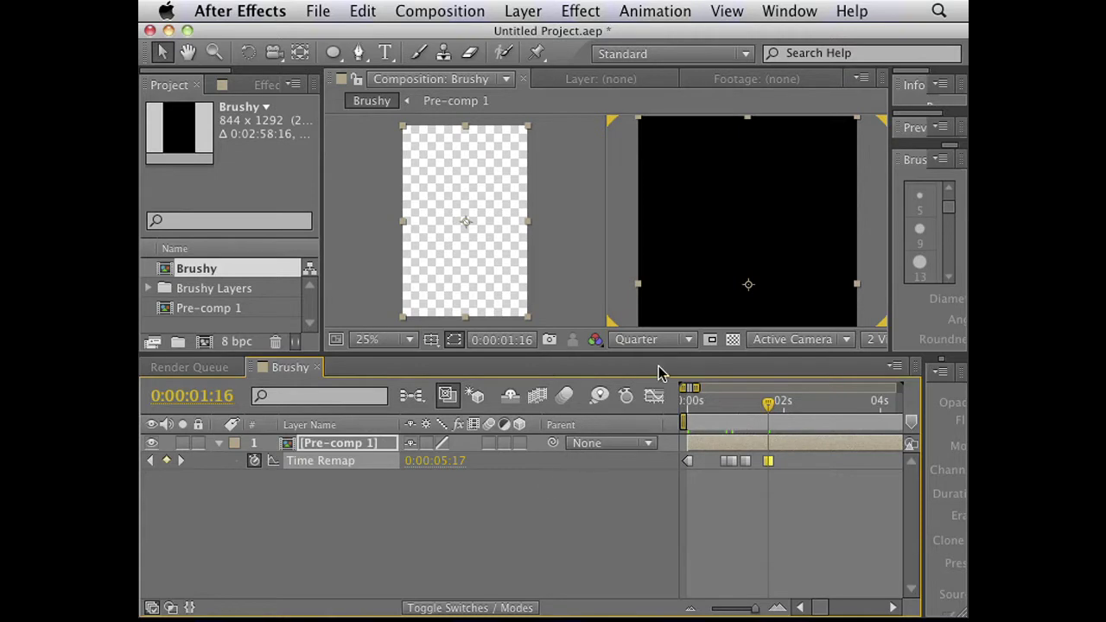
pyautogui.moveTo(776, 416); pyautogui.dragTo(696, 424)
pyautogui.rightClick(733, 460)
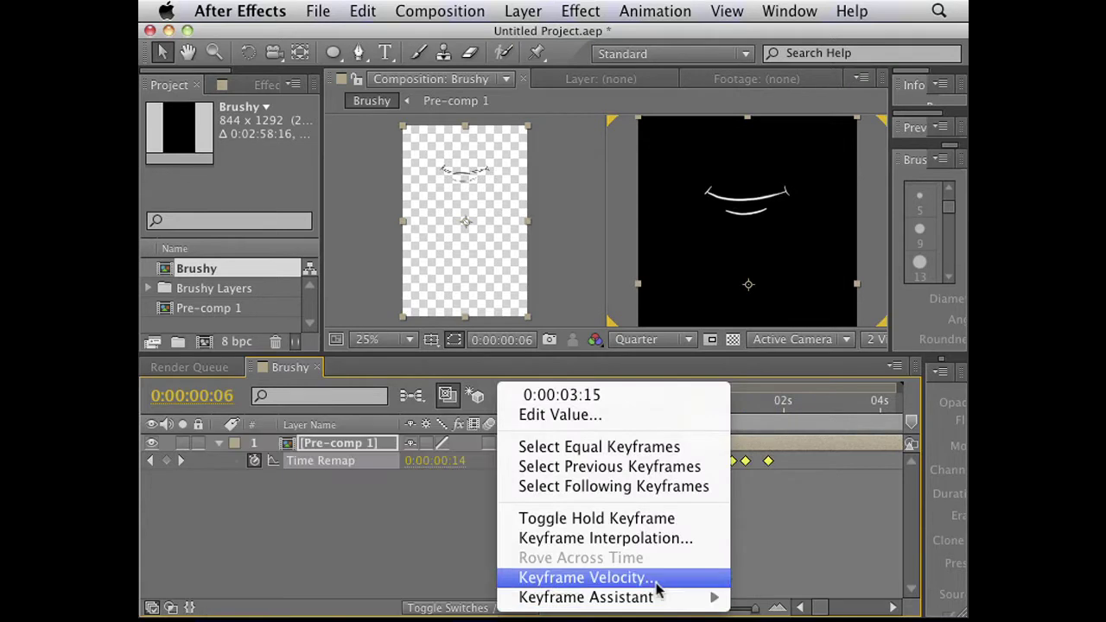
# Step: Make the Time Remap keys hold keyframes and add a hold Position keyframe at the start
pyautogui.click(610, 518)
pyautogui.click(367, 444)
pyautogui.press('p')
pyautogui.click(371, 505)
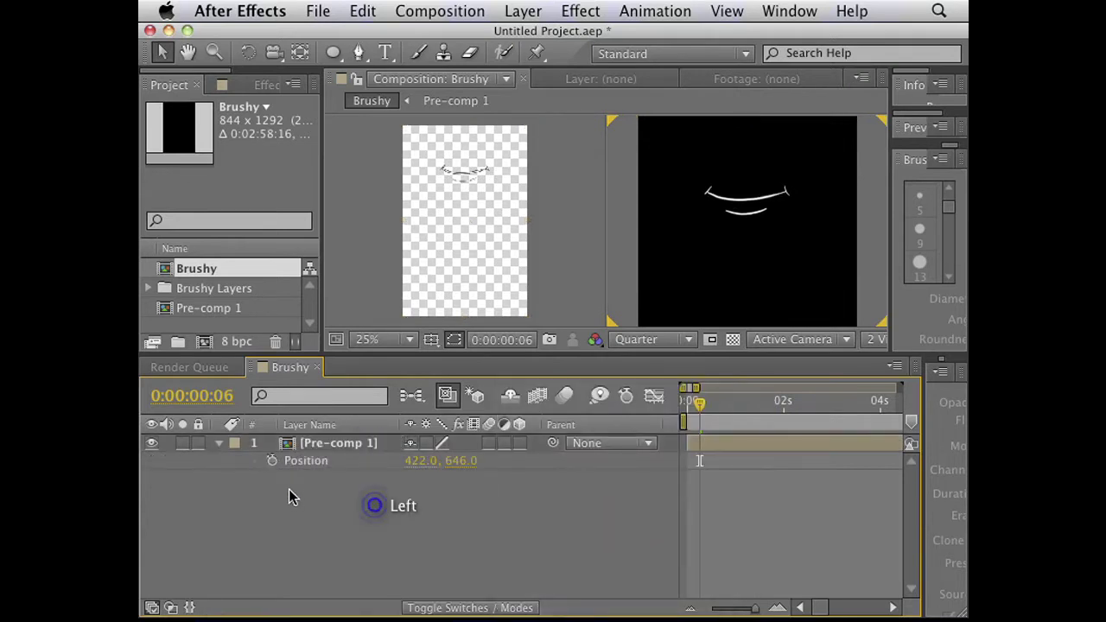
pyautogui.click(271, 460)
pyautogui.rightClick(699, 461)
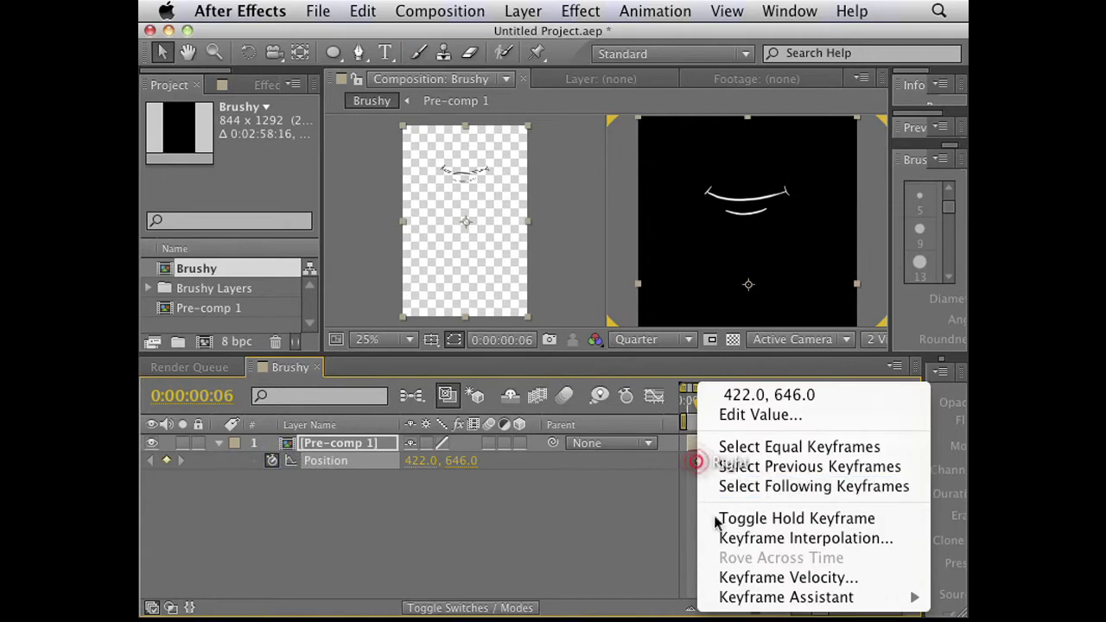
pyautogui.moveTo(733, 598)
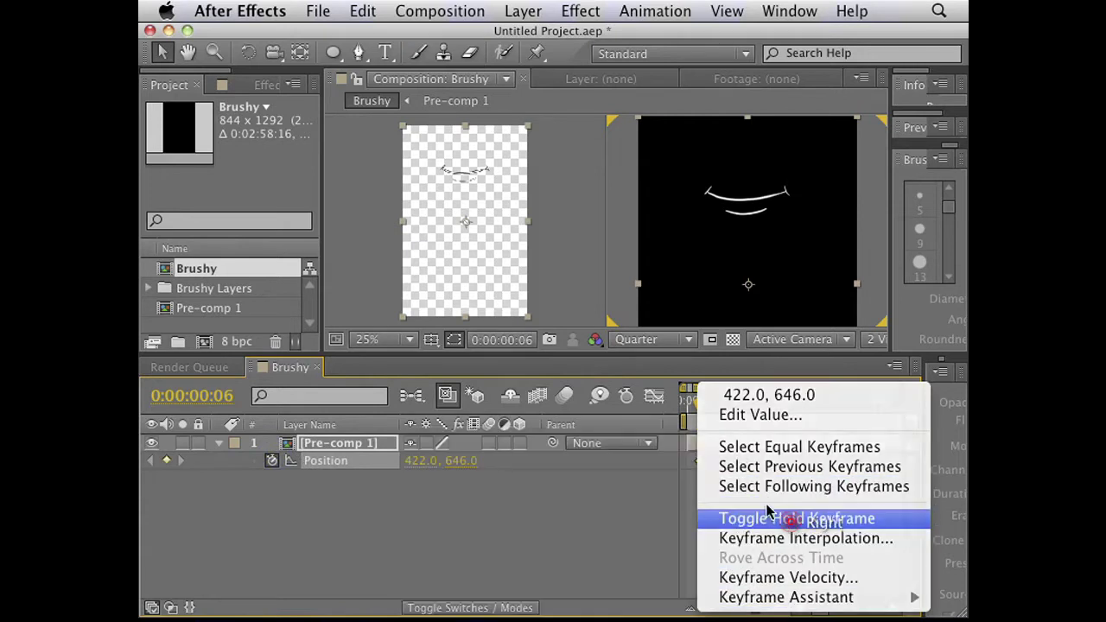
pyautogui.rightClick(782, 519)
# Step: Move the mouth down-left at 0:00:00:21, then reposition it to 482, 702 around 1:06
pyautogui.click(732, 402)
pyautogui.moveTo(741, 205); pyautogui.dragTo(689, 287)
pyautogui.moveTo(731, 402)
pyautogui.mouseDown()
pyautogui.moveTo(708, 411)
pyautogui.moveTo(694, 390)
pyautogui.mouseUp()
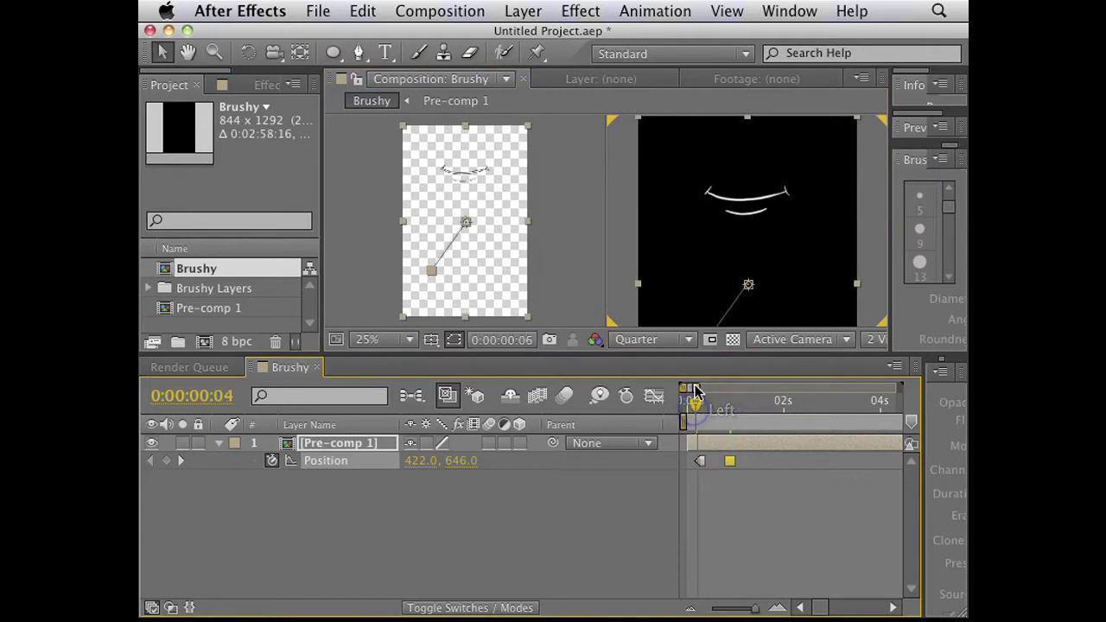
pyautogui.press('space')
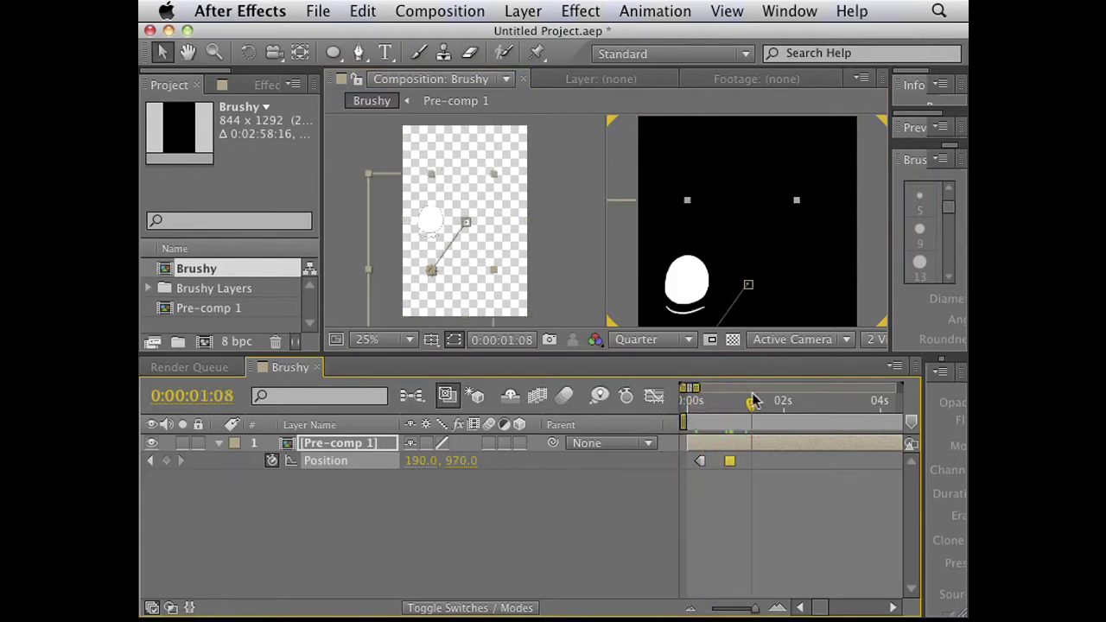
pyautogui.moveTo(754, 402); pyautogui.dragTo(748, 363)
pyautogui.moveTo(600, 297); pyautogui.dragTo(706, 293)
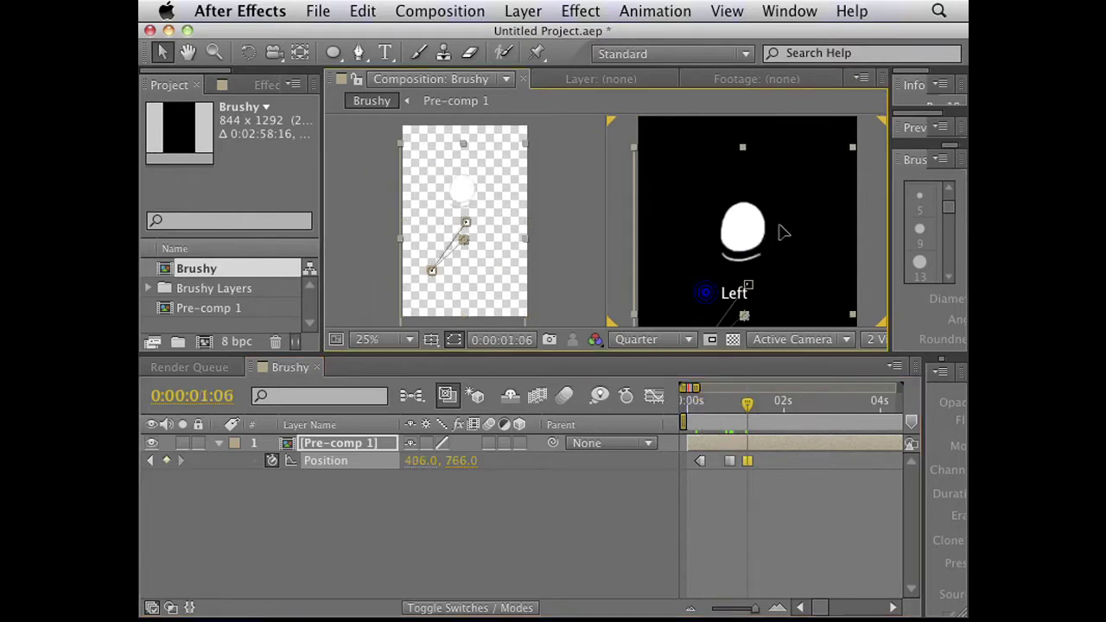
pyautogui.moveTo(782, 232); pyautogui.dragTo(803, 219)
# Step: Add a hold Position keyframe at 1:14, then move the layer up-right to 682, 382 at 2:02
pyautogui.click(764, 401)
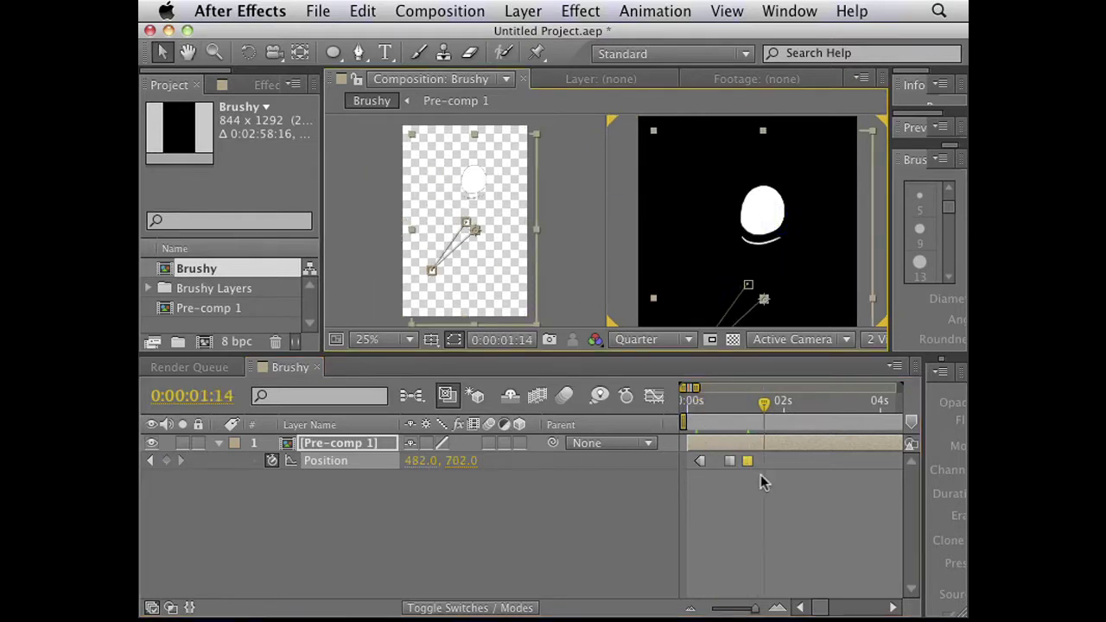
pyautogui.click(168, 461)
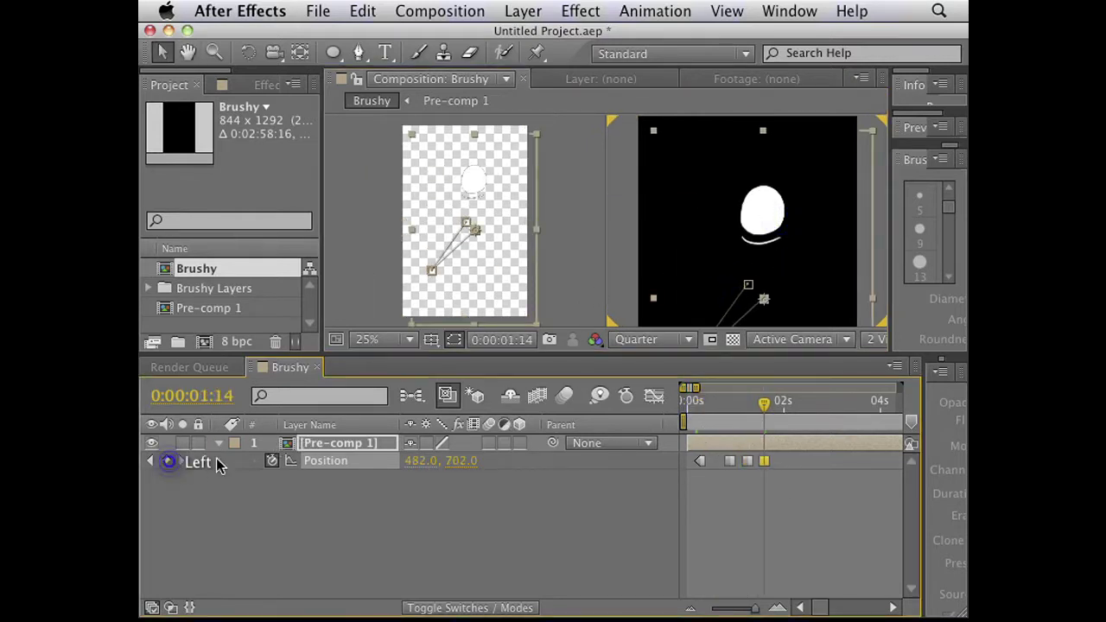
pyautogui.rightClick(764, 460)
pyautogui.rightClick(679, 519)
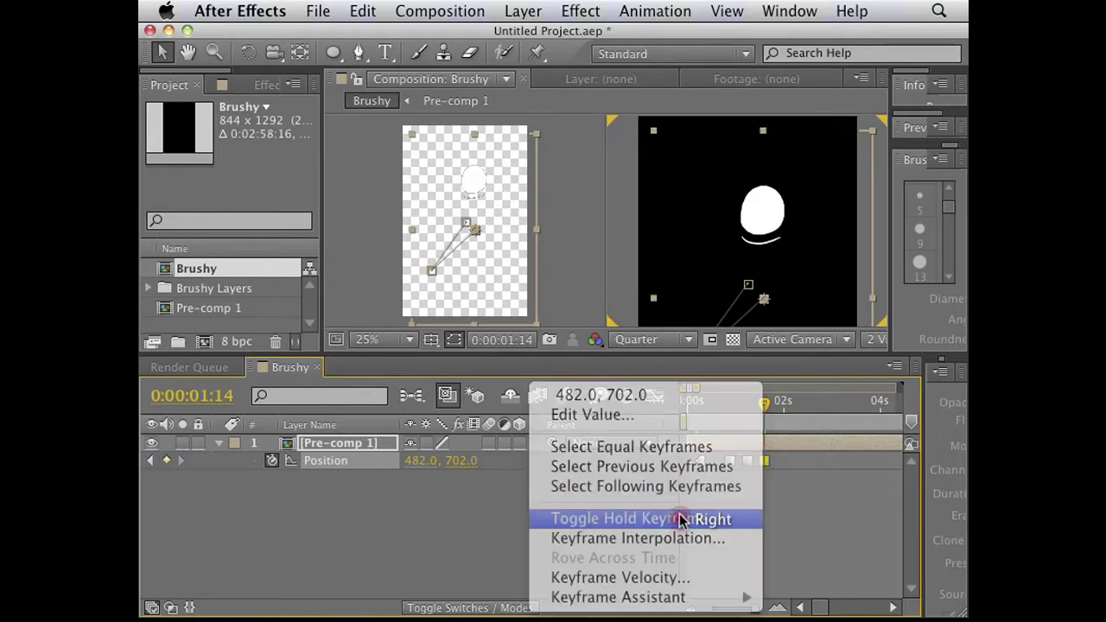
pyautogui.click(785, 403)
pyautogui.moveTo(787, 294); pyautogui.dragTo(828, 201)
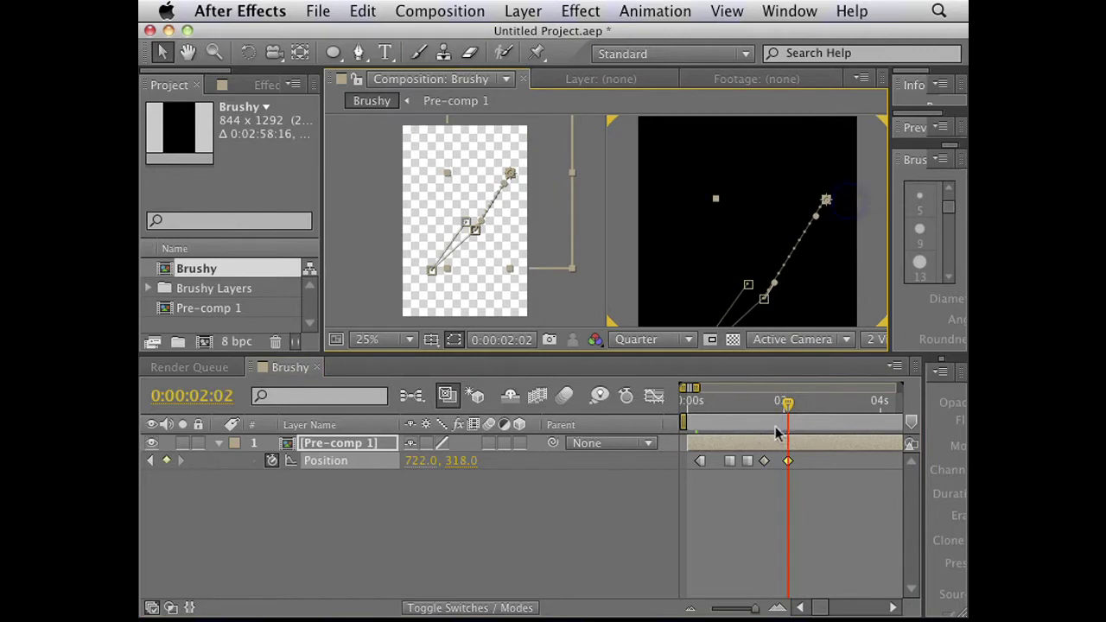
pyautogui.moveTo(783, 441)
pyautogui.mouseDown()
pyautogui.moveTo(816, 440)
pyautogui.moveTo(790, 456)
pyautogui.moveTo(788, 444)
pyautogui.mouseUp()
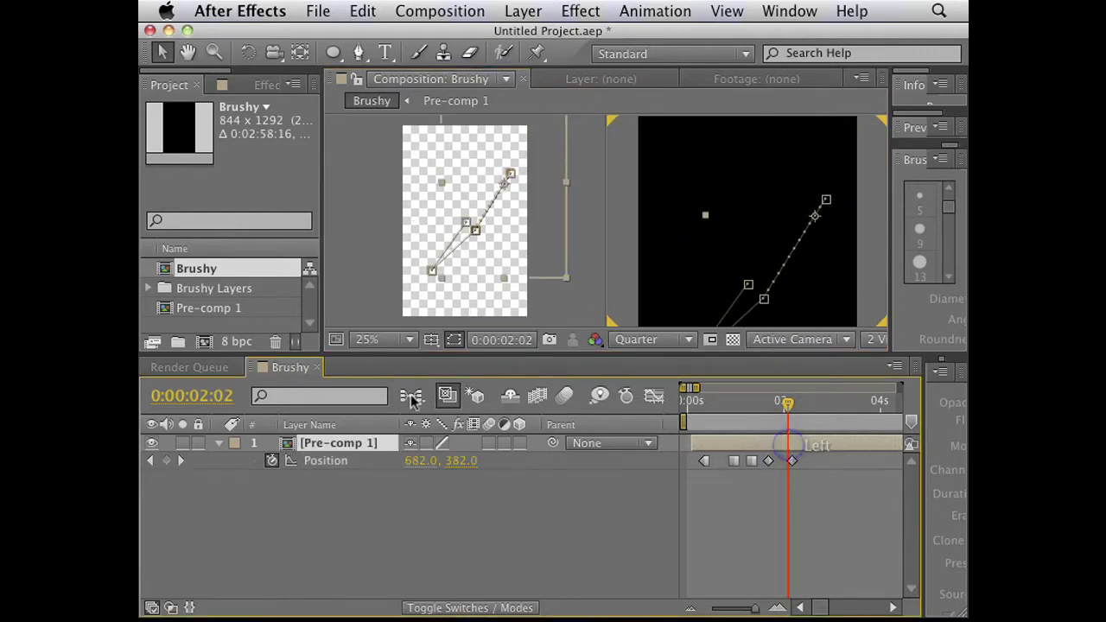
# Step: Retime the Time Remap keyframe to 0:00:05:01 and preview the animation
pyautogui.press('t')
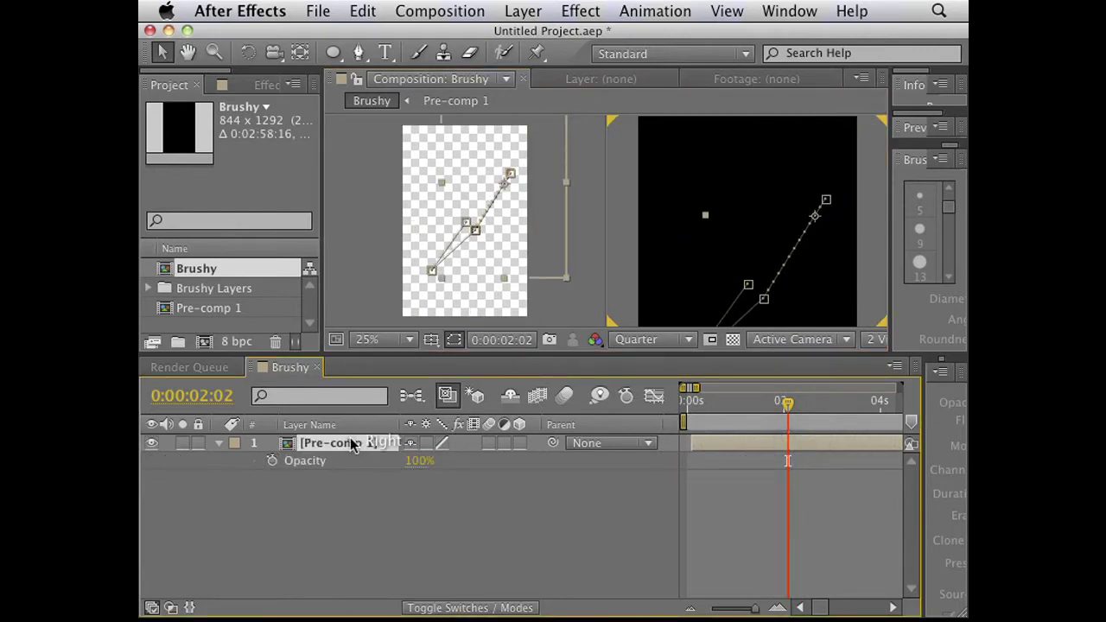
pyautogui.rightClick(353, 444)
pyautogui.rightClick(233, 480)
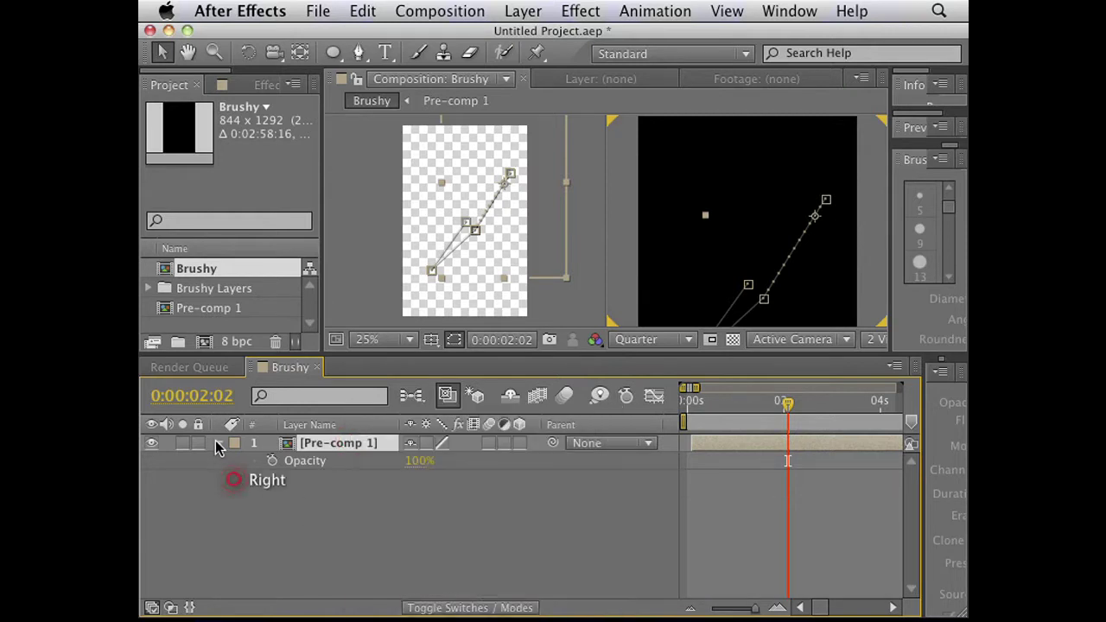
pyautogui.click(218, 444)
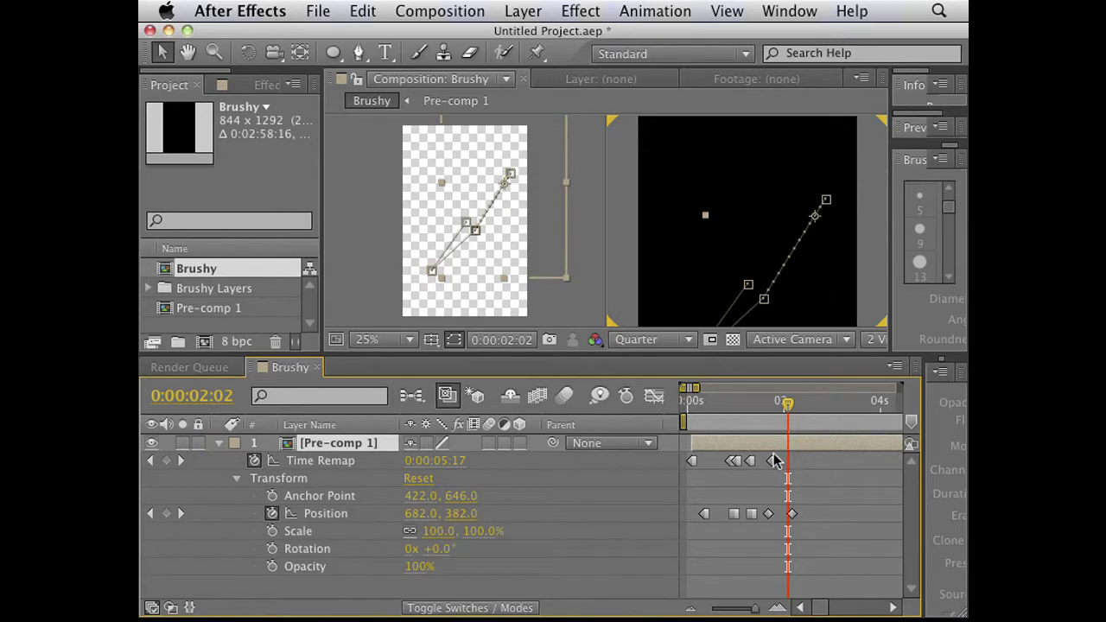
pyautogui.moveTo(774, 461); pyautogui.dragTo(803, 461)
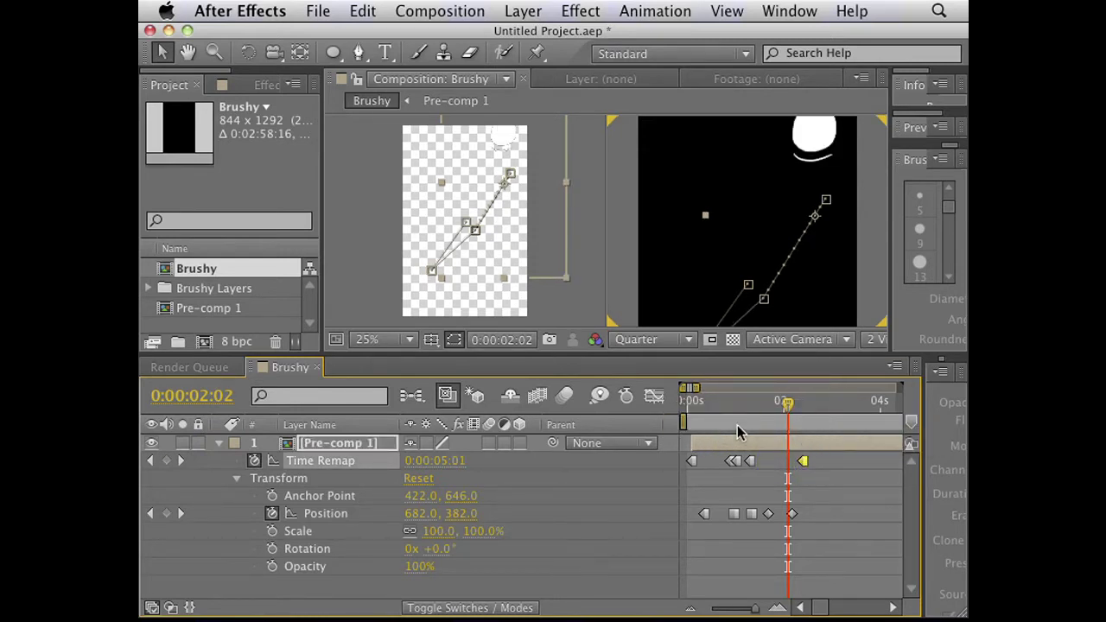
pyautogui.moveTo(787, 406); pyautogui.dragTo(760, 422)
pyautogui.press('p')
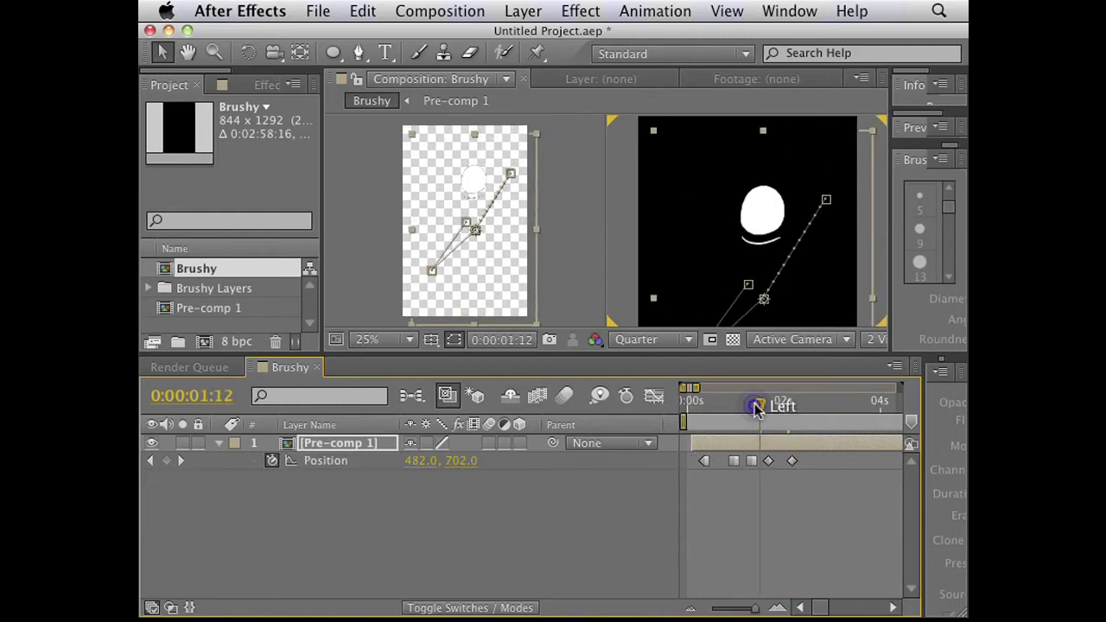
pyautogui.press('space')
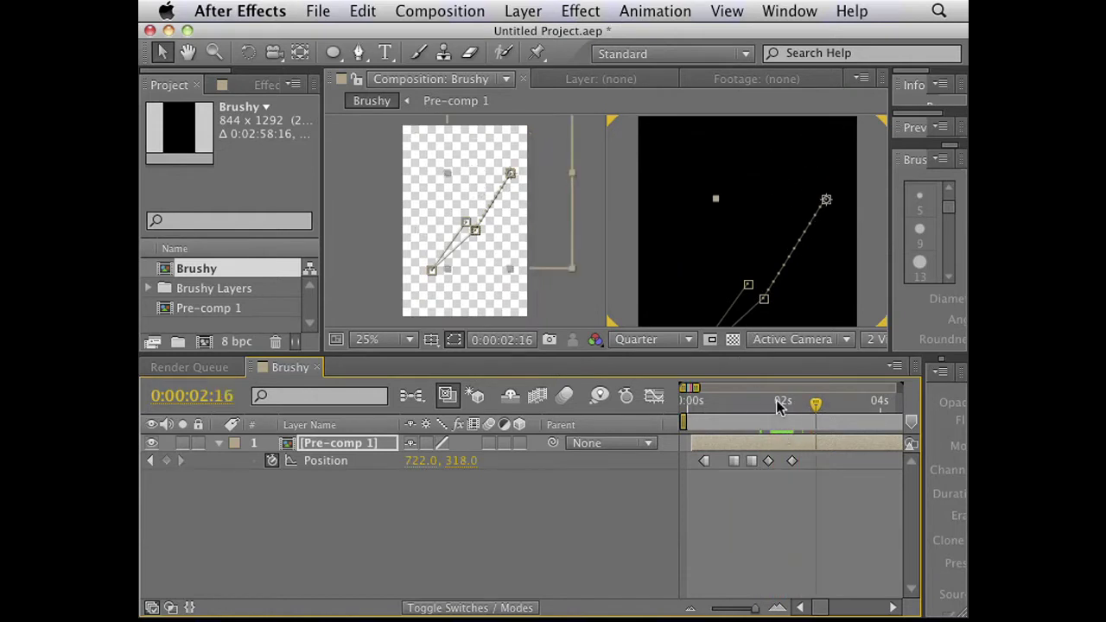
pyautogui.click(764, 402)
pyautogui.moveTo(759, 400); pyautogui.dragTo(719, 389)
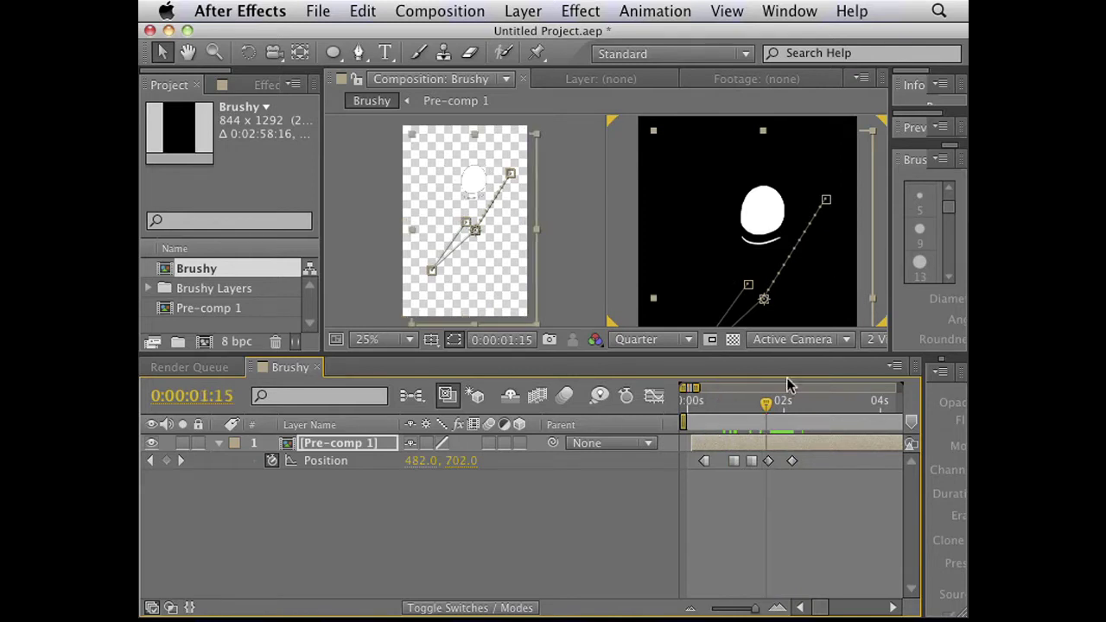
pyautogui.press('space')
# Step: Apply Easy Ease In to the final Position keyframe at 2:03 and scrub to check the glide
pyautogui.click(754, 402)
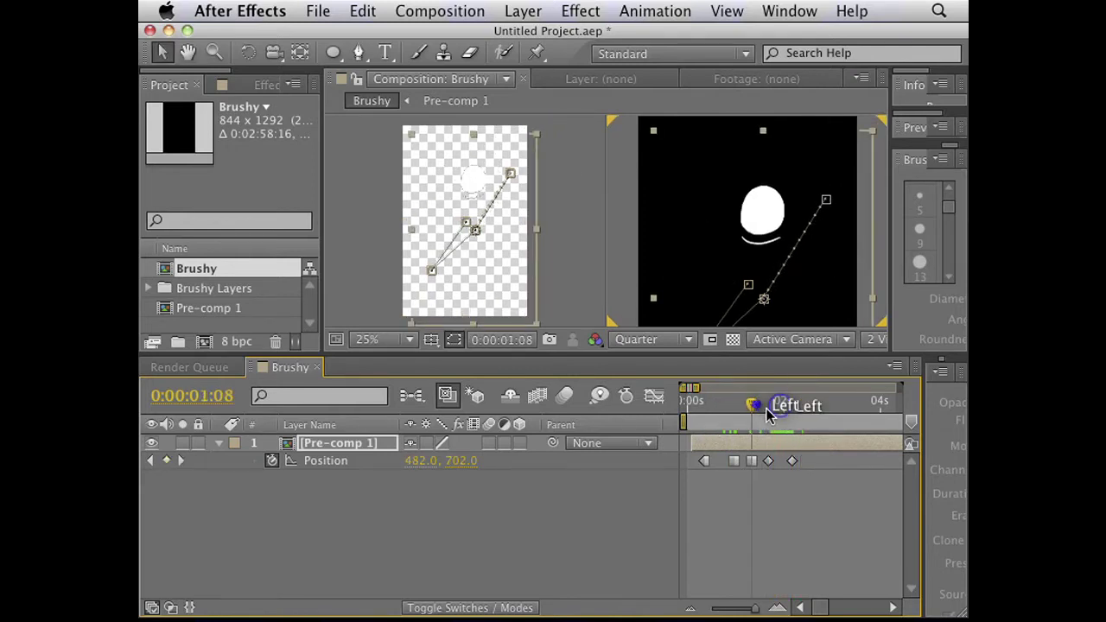
pyautogui.rightClick(792, 460)
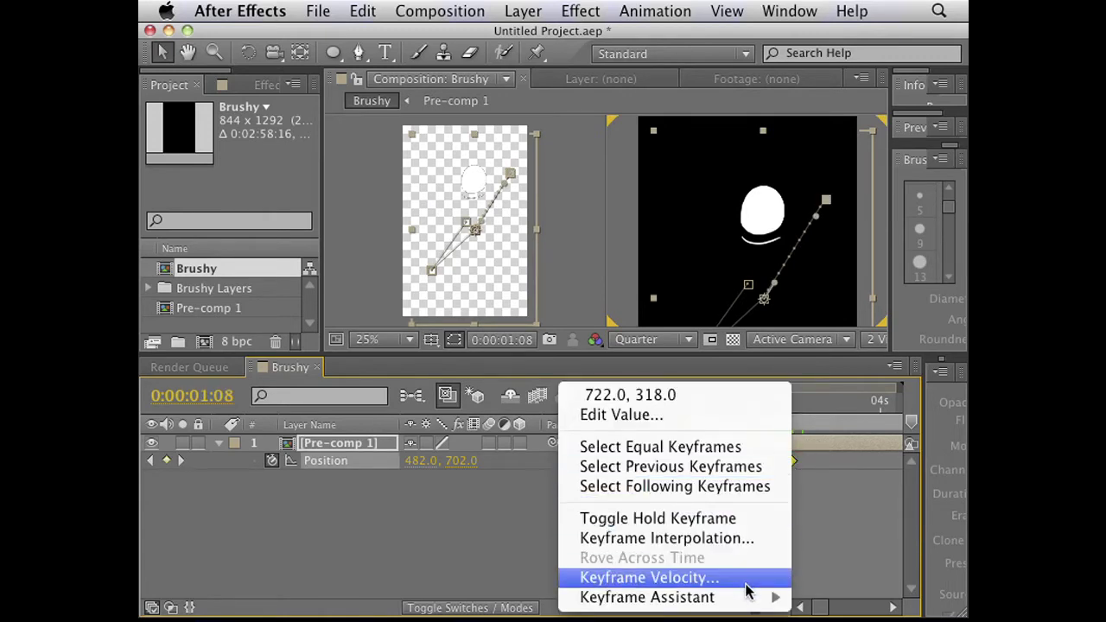
pyautogui.moveTo(745, 605)
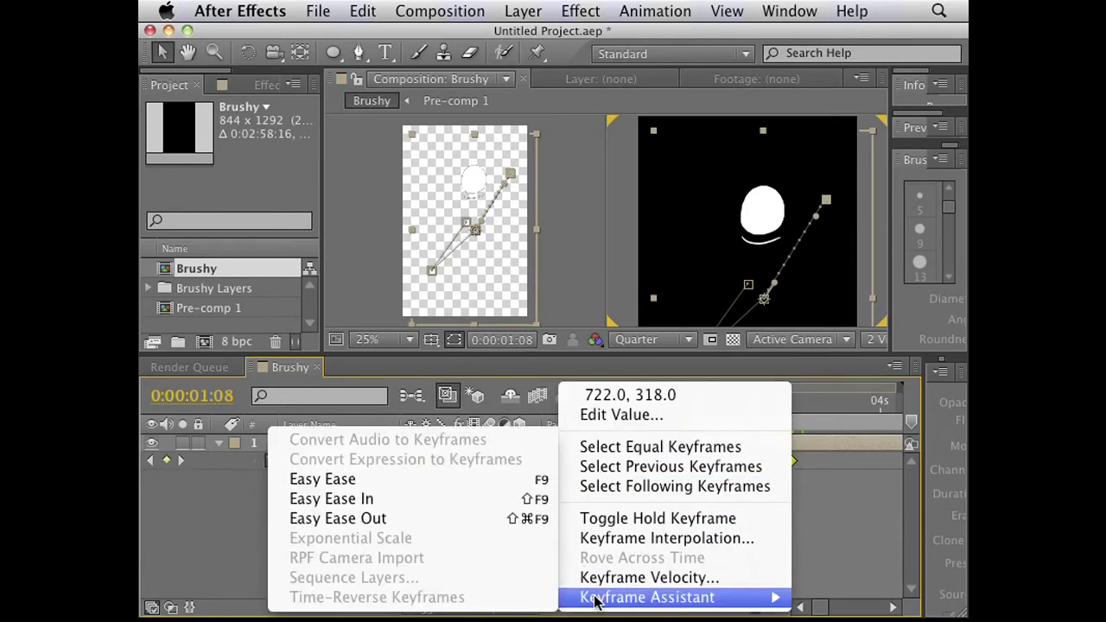
pyautogui.rightClick(424, 502)
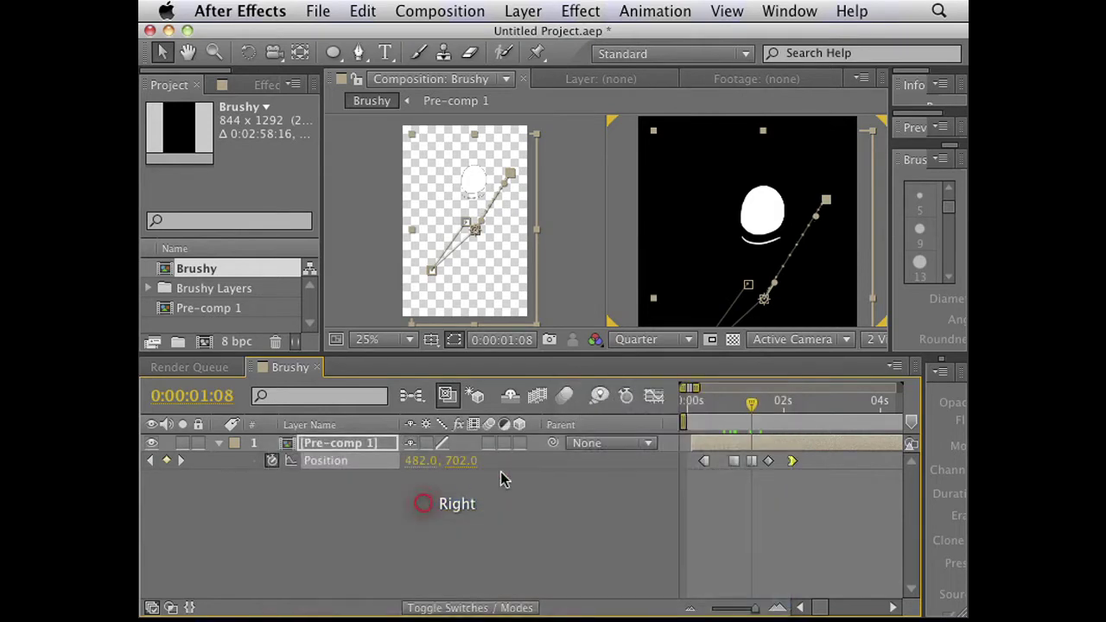
pyautogui.click(765, 405)
pyautogui.moveTo(765, 406); pyautogui.dragTo(816, 406)
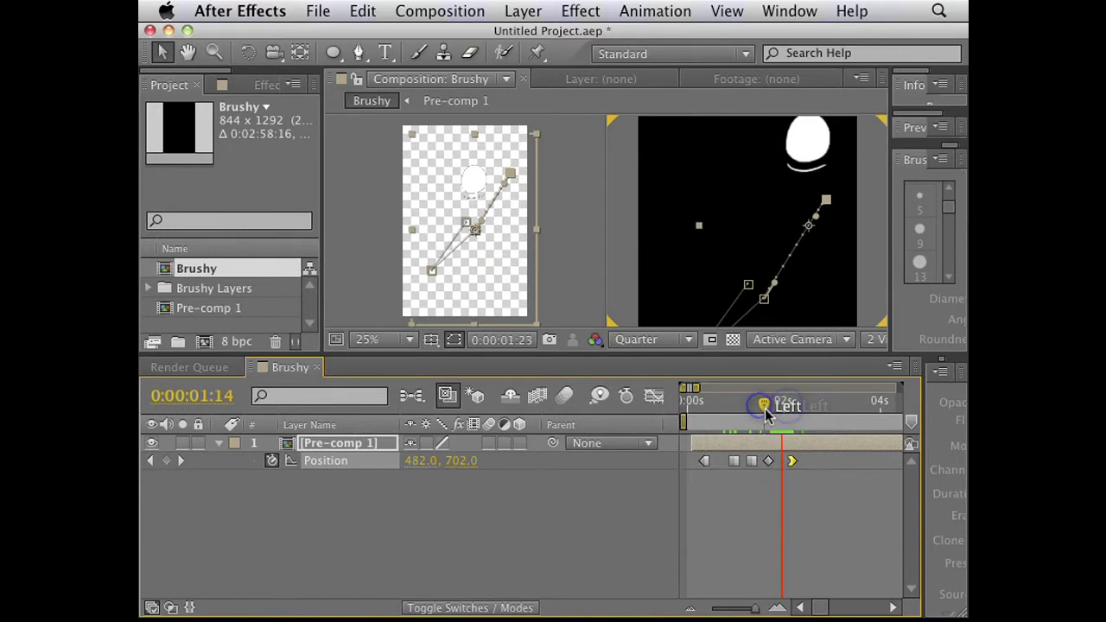
pyautogui.moveTo(807, 404); pyautogui.dragTo(790, 405)
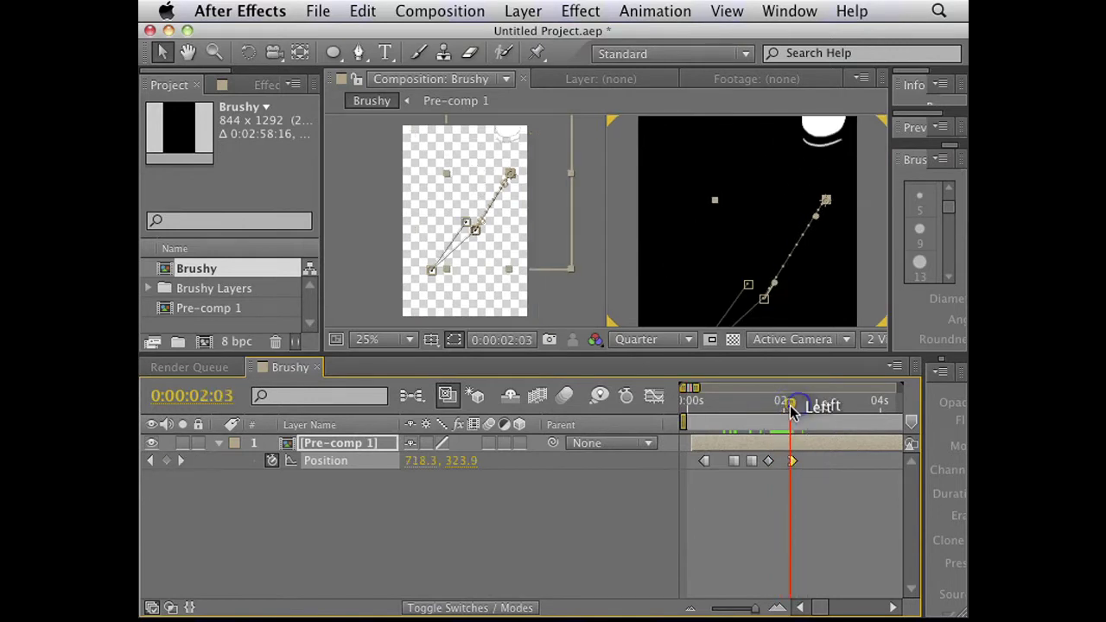
pyautogui.click(789, 490)
pyautogui.click(793, 460)
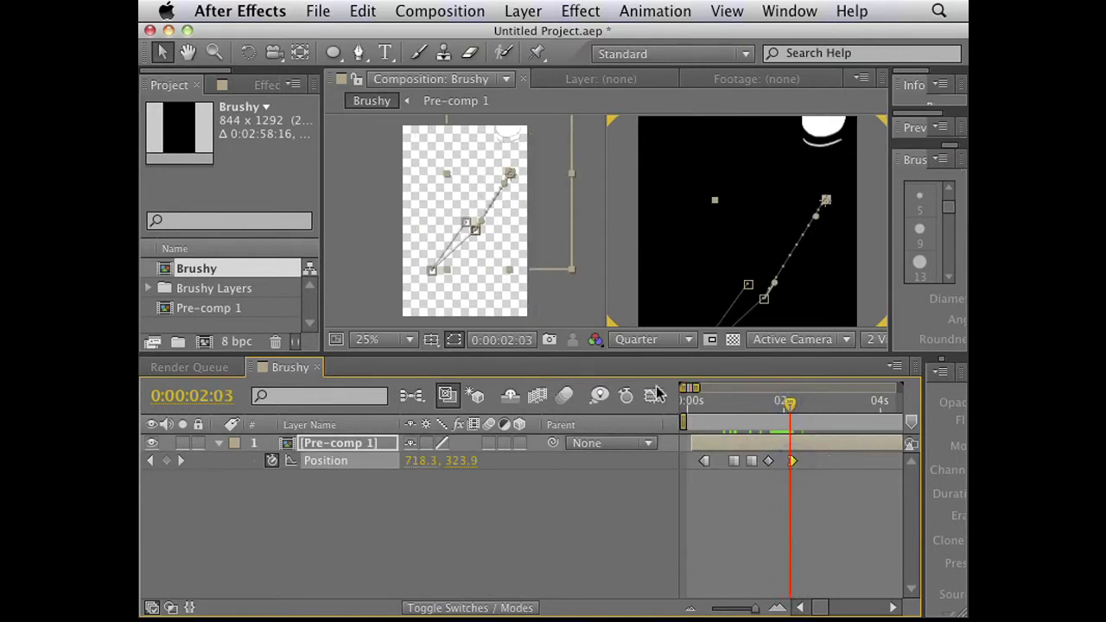
# Step: In the speed graph, set the final keyframe's incoming influence to 100% and slide it later
pyautogui.click(654, 398)
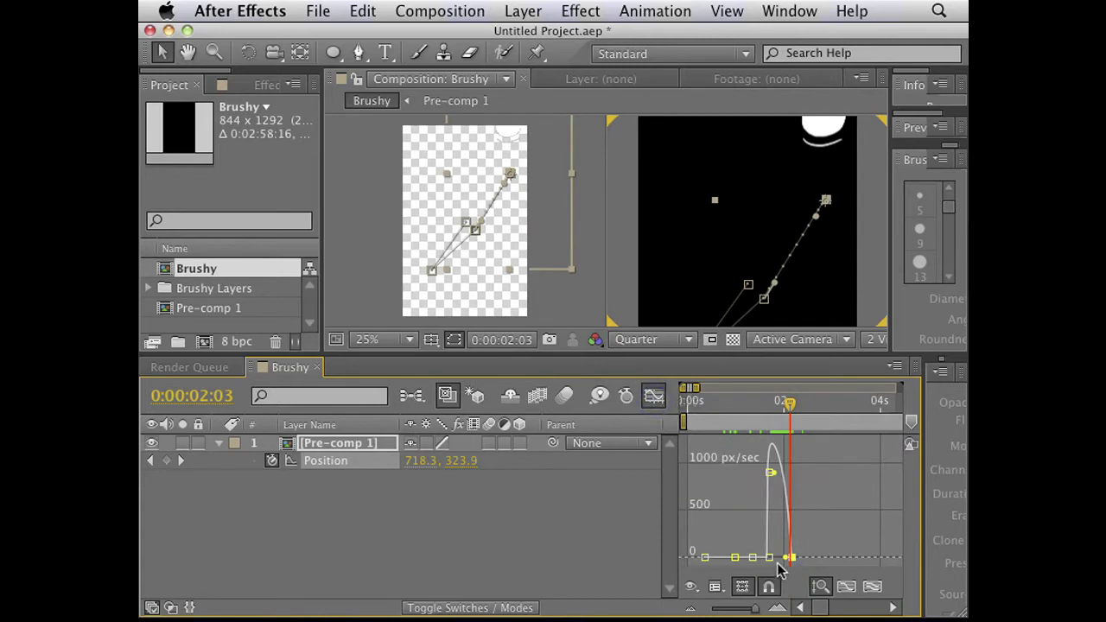
pyautogui.moveTo(786, 560); pyautogui.dragTo(770, 561)
pyautogui.moveTo(789, 414)
pyautogui.mouseDown()
pyautogui.moveTo(758, 422)
pyautogui.moveTo(769, 406)
pyautogui.moveTo(764, 421)
pyautogui.moveTo(807, 418)
pyautogui.mouseUp()
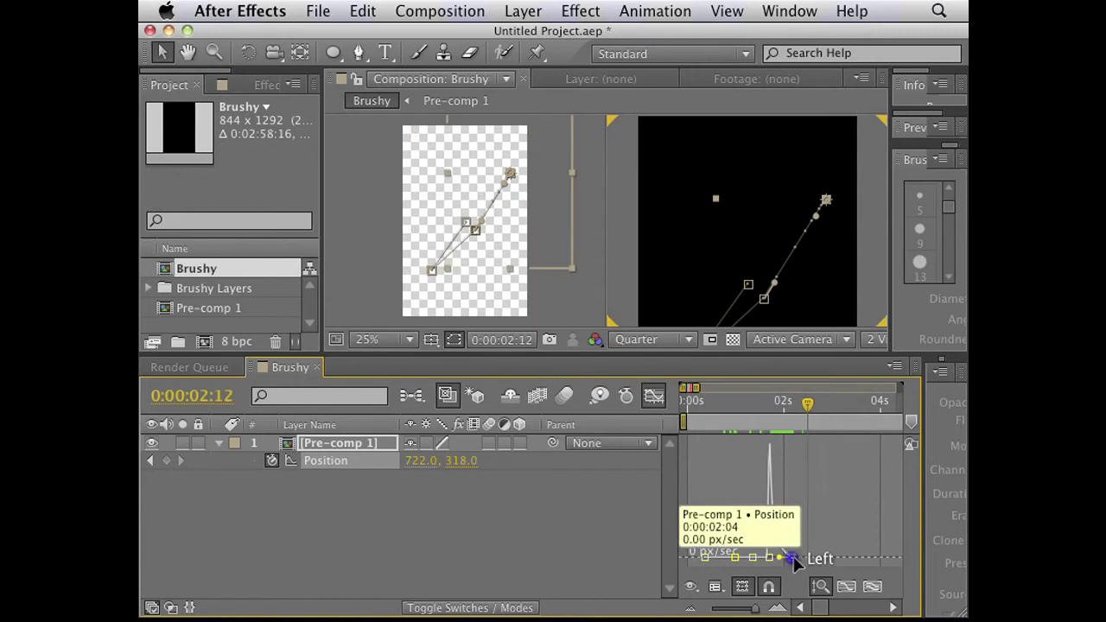
pyautogui.moveTo(792, 558); pyautogui.dragTo(809, 557)
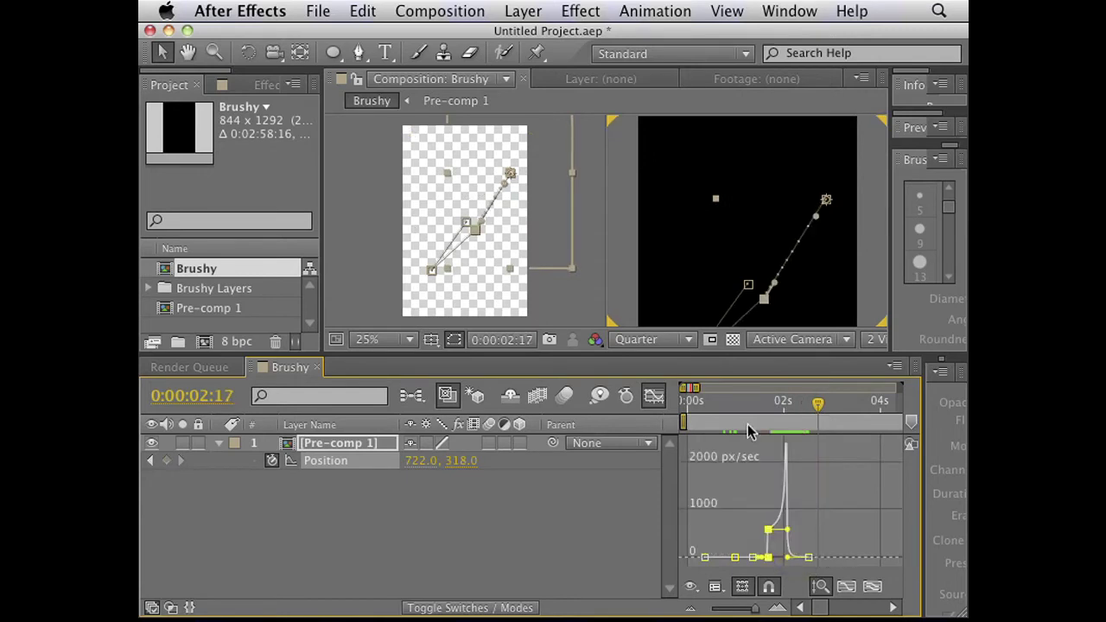
pyautogui.click(366, 503)
pyautogui.click(337, 434)
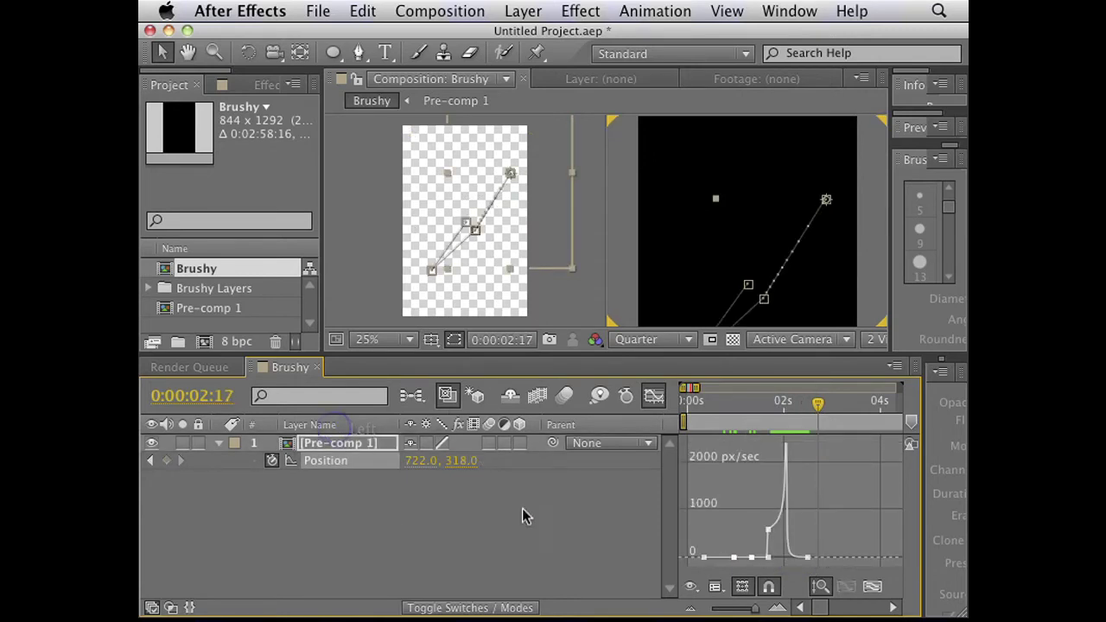
pyautogui.press('Delete')
pyautogui.press('super+z')
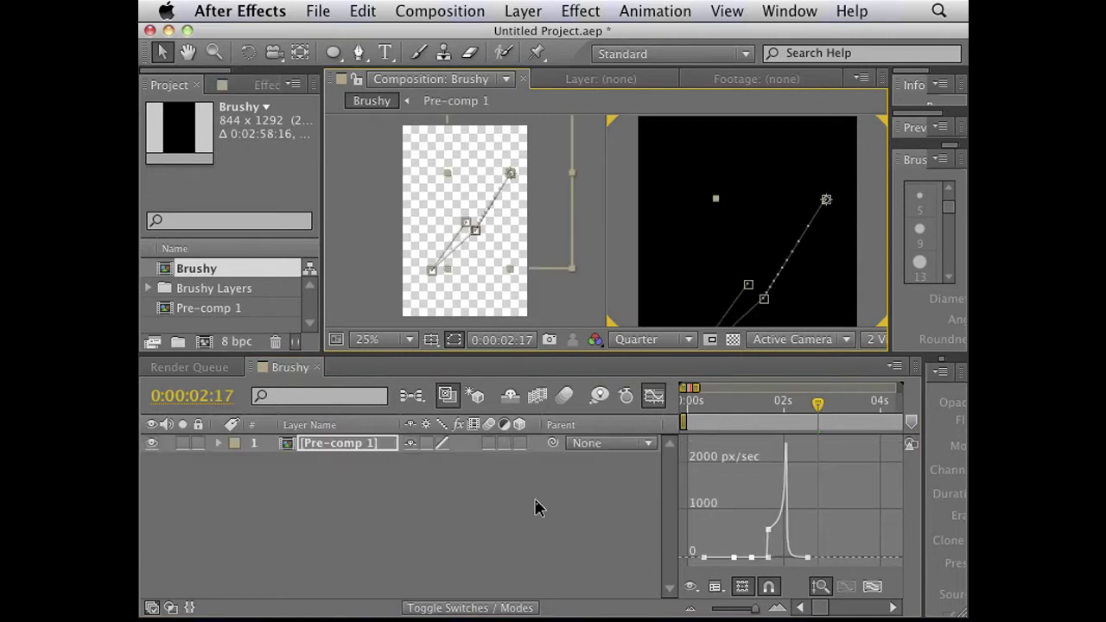
pyautogui.press('Home')
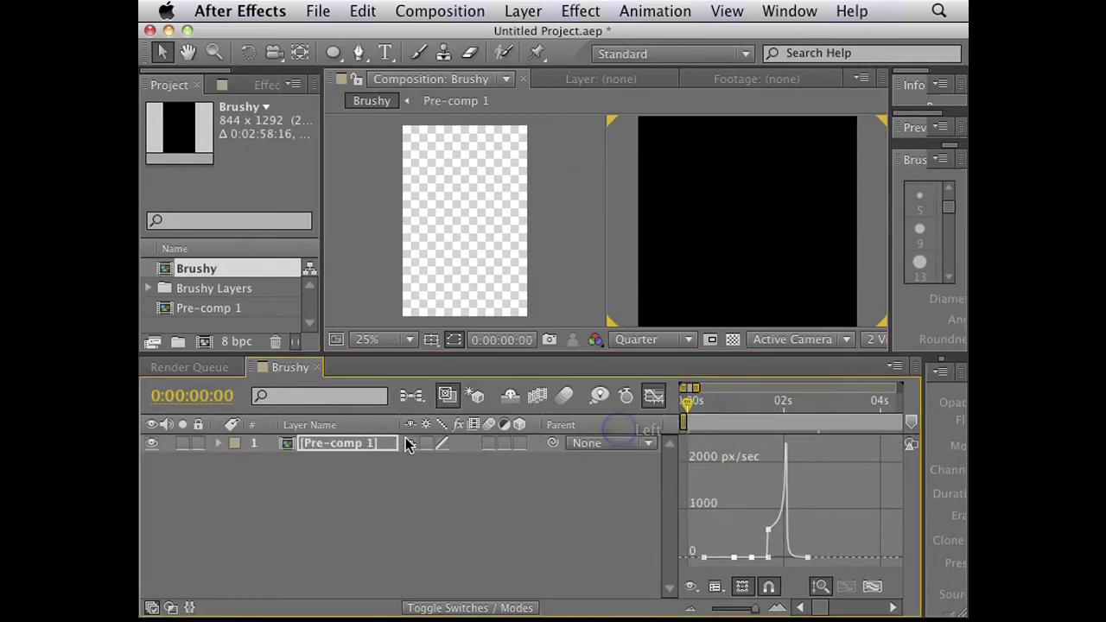
# Step: Open Pre-comp 1 and select its Blank Eyes and Body layers
pyautogui.press('p')
pyautogui.moveTo(691, 401)
pyautogui.mouseDown()
pyautogui.moveTo(714, 395)
pyautogui.moveTo(700, 412)
pyautogui.mouseUp()
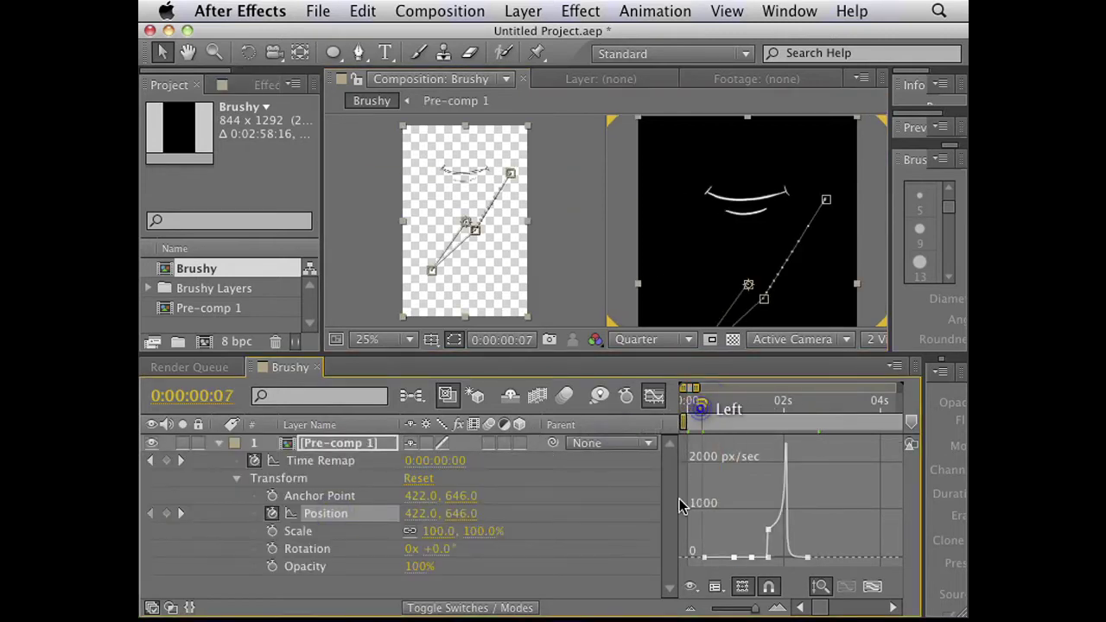
pyautogui.click(733, 339)
pyautogui.click(216, 313)
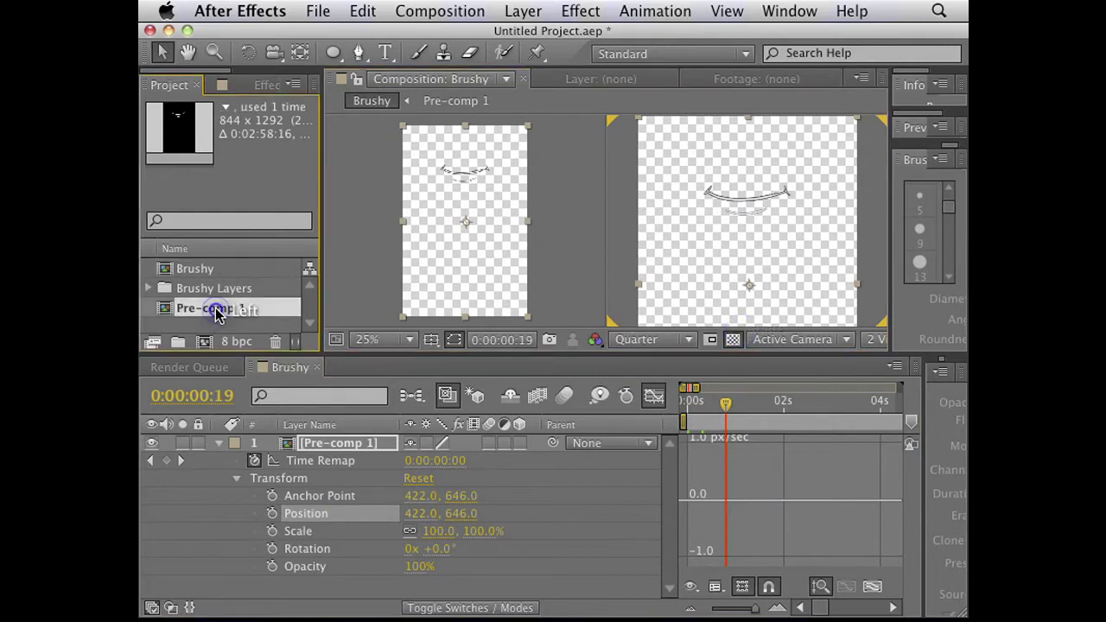
pyautogui.click(199, 271)
pyautogui.click(205, 273)
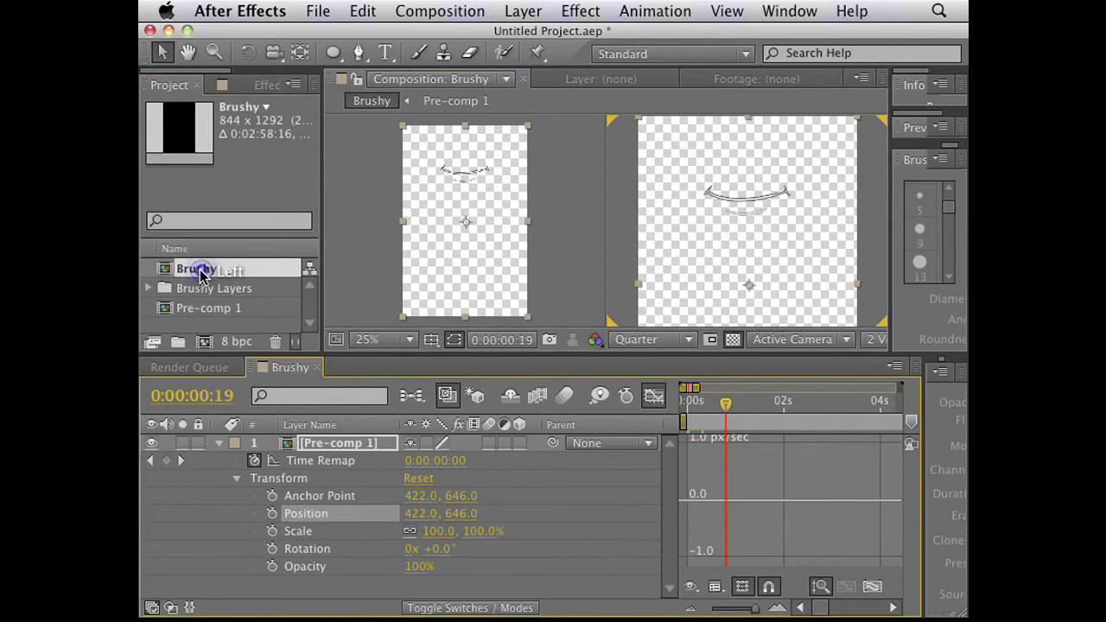
pyautogui.doubleClick(212, 310)
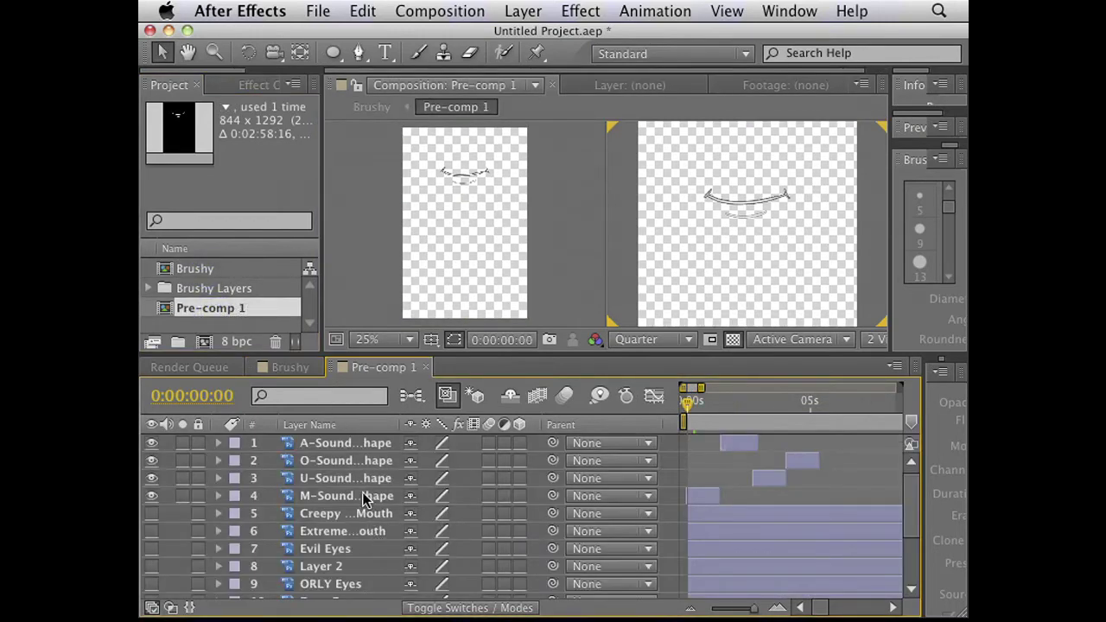
pyautogui.scroll(-3, 364, 510)
pyautogui.click(353, 570)
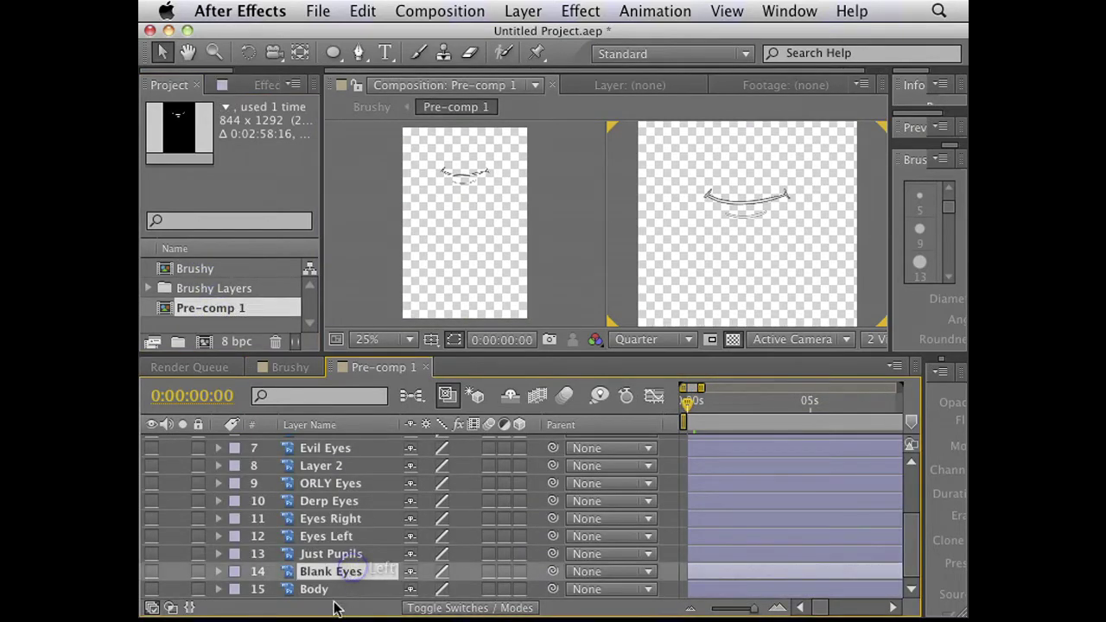
pyautogui.keyDown('shift'); pyautogui.click(330, 590); pyautogui.keyUp('shift')
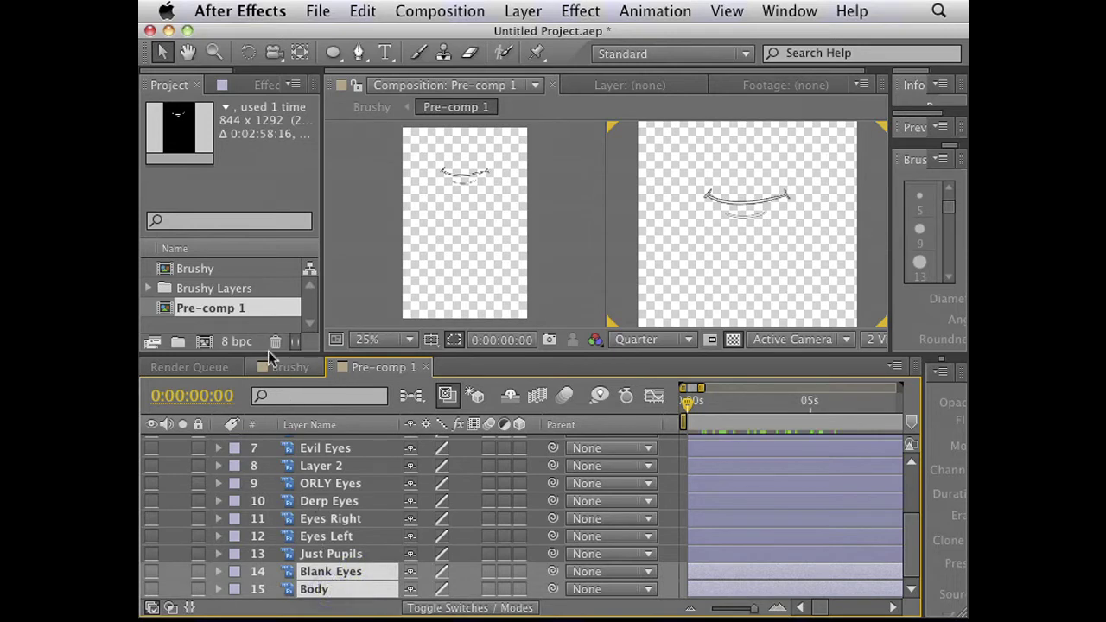
# Step: Paste Blank Eyes and Body into Brushy below Pre-comp 1, make them visible, and preview
pyautogui.click(289, 368)
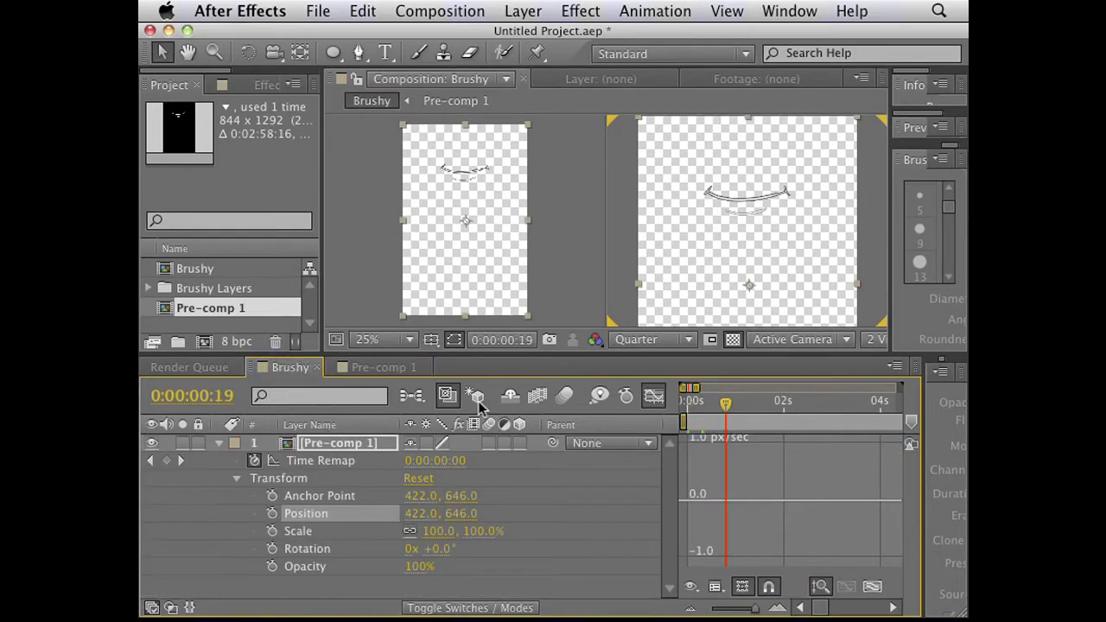
pyautogui.click(649, 397)
pyautogui.hotkey('ctrl', 'v')
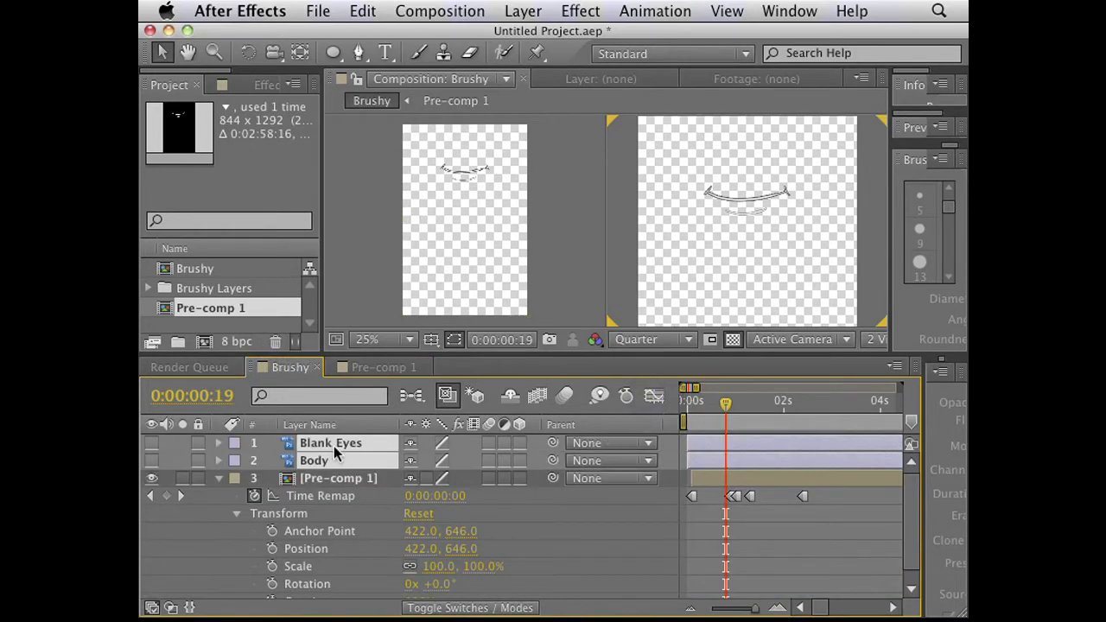
pyautogui.moveTo(334, 446); pyautogui.dragTo(327, 486)
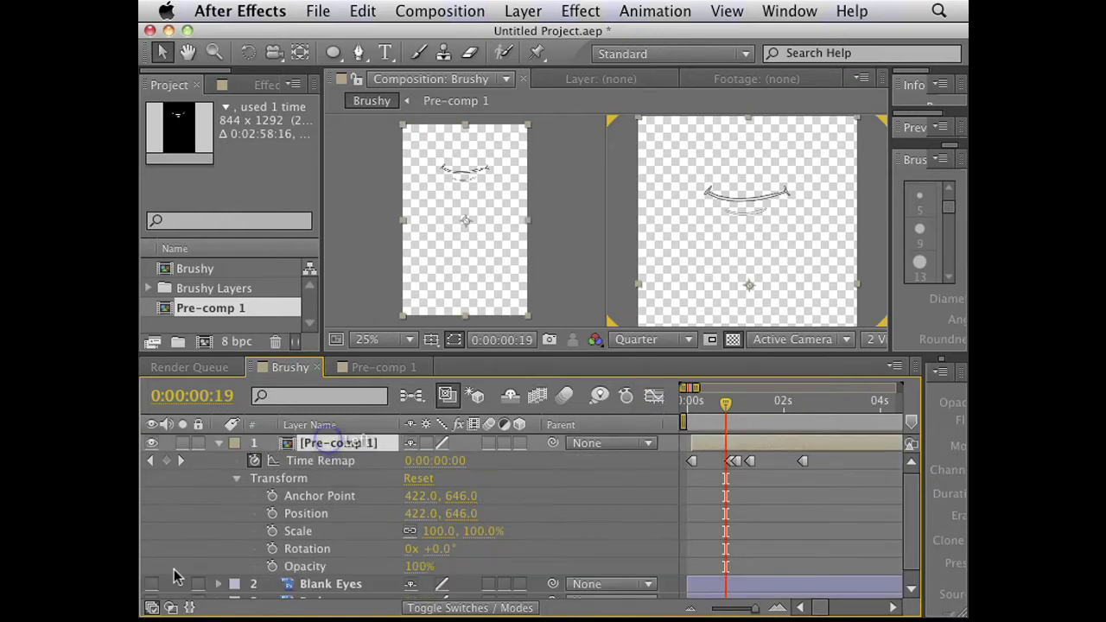
pyautogui.click(149, 584)
pyautogui.scroll(-1, 149, 587)
pyautogui.click(151, 590)
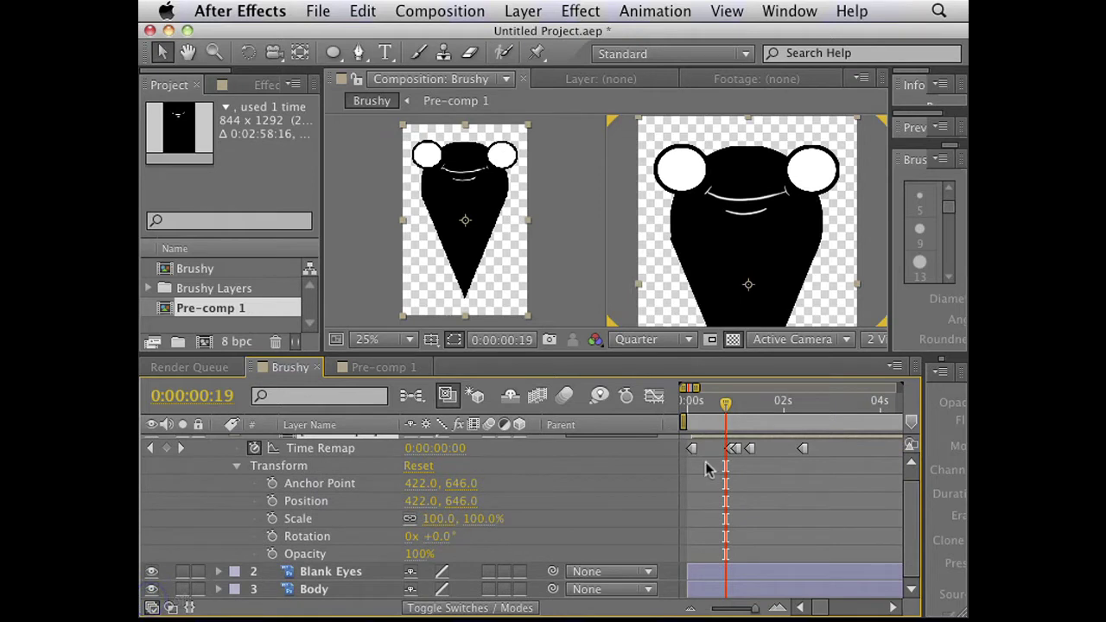
pyautogui.press('space')
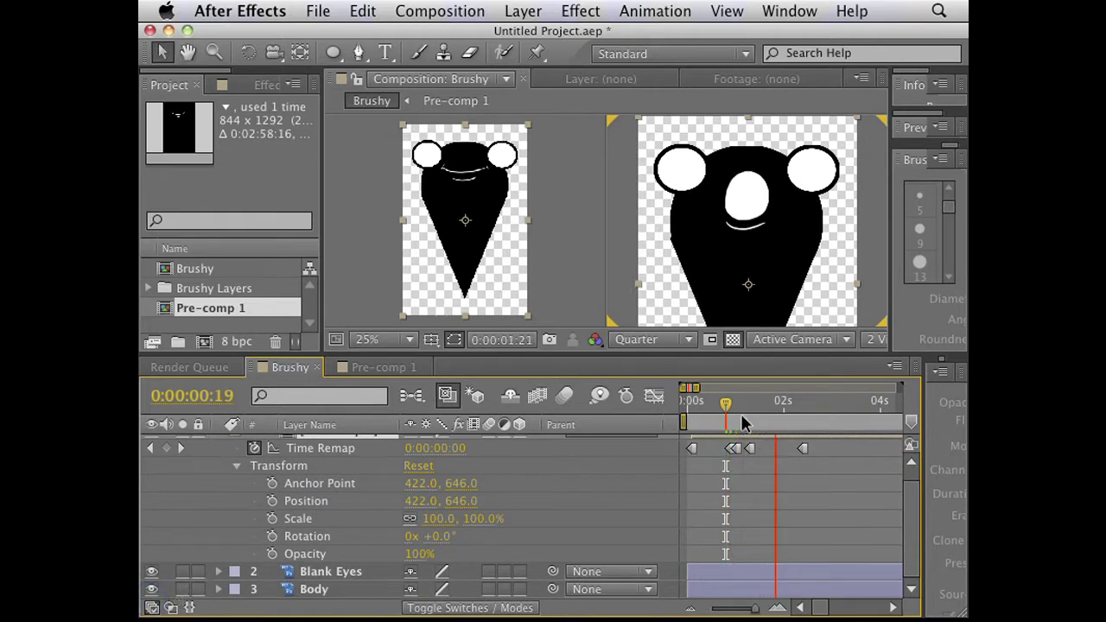
pyautogui.press('super+Left')
pyautogui.press('super+Left')
pyautogui.press('super+Left')
pyautogui.press('super+Left')
pyautogui.press('super+Left')
pyautogui.press('super+Left')
pyautogui.press('super+Left')
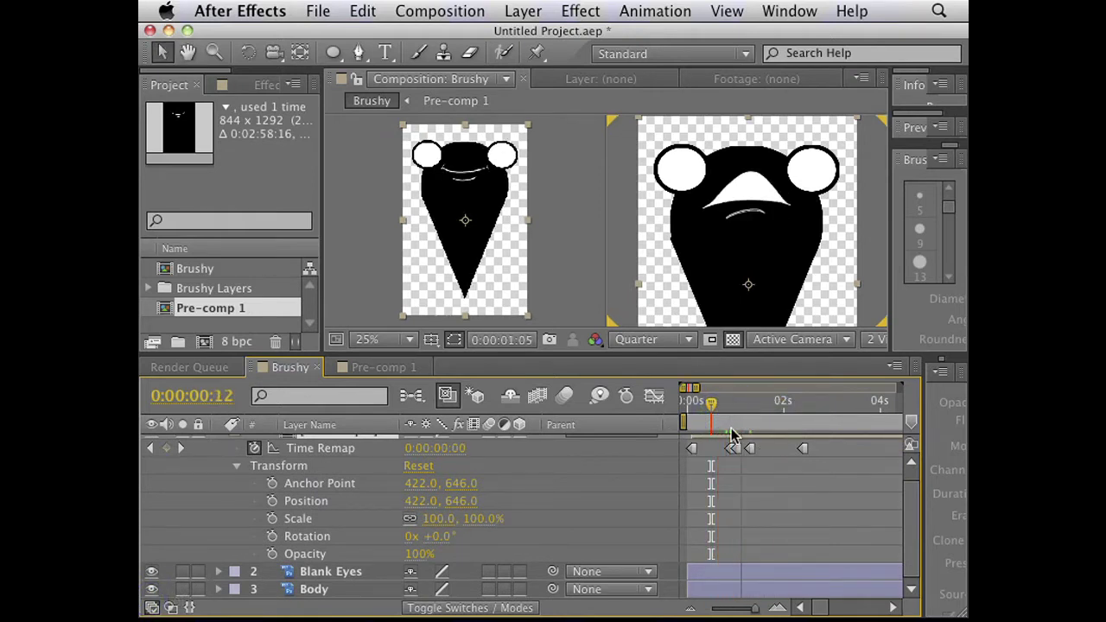
pyautogui.press('space')
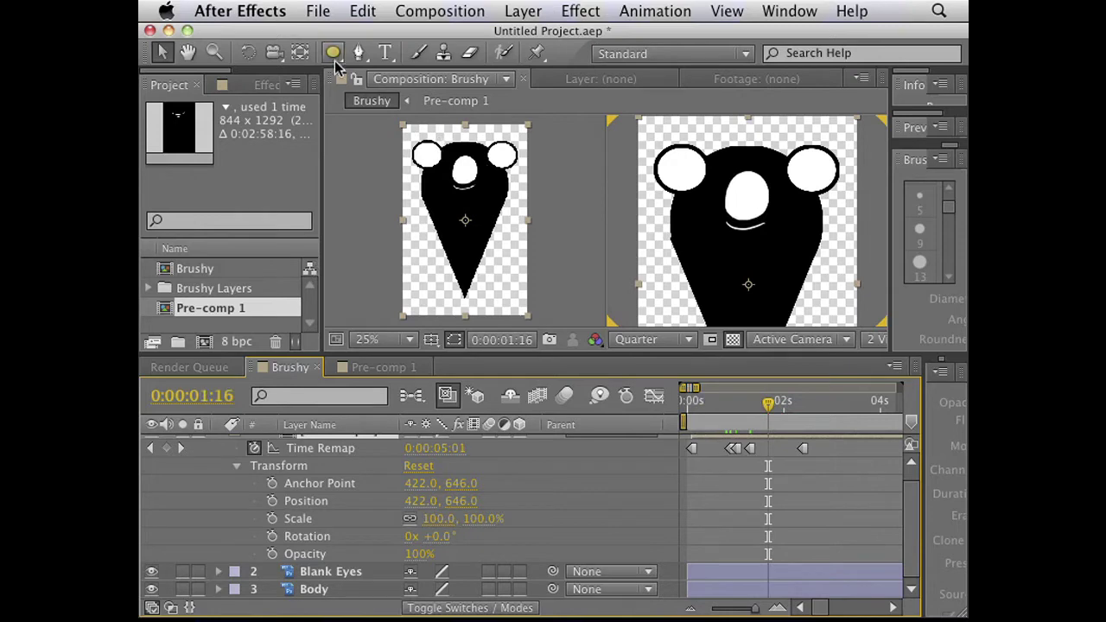
pyautogui.rightClick(564, 474)
# Step: Create a new black solid layer in the Brushy comp
pyautogui.moveTo(605, 422)
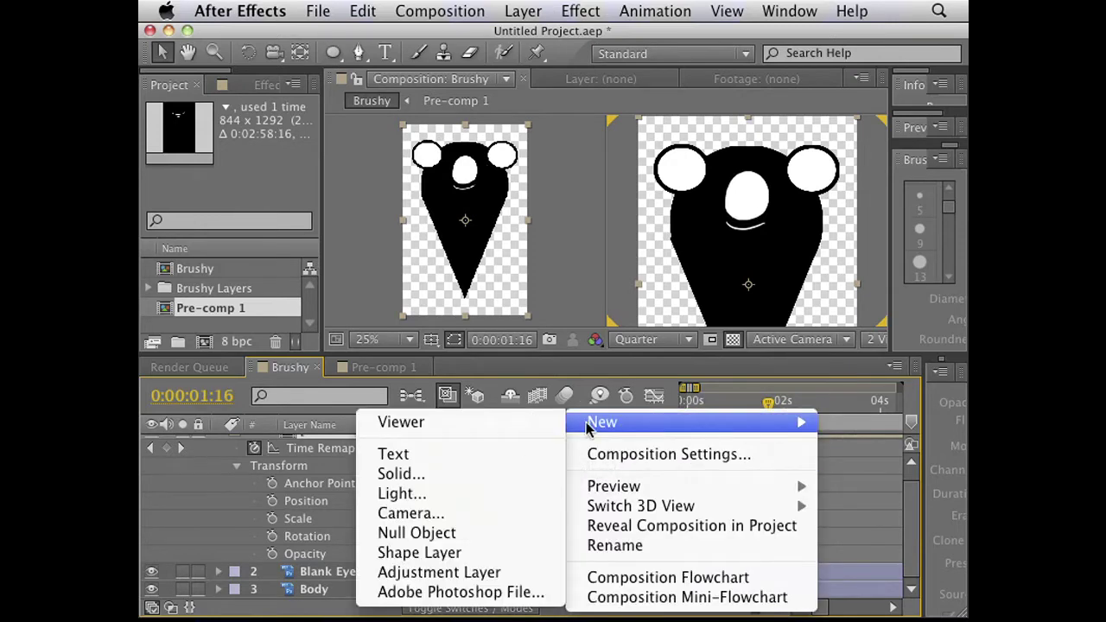
pyautogui.click(436, 473)
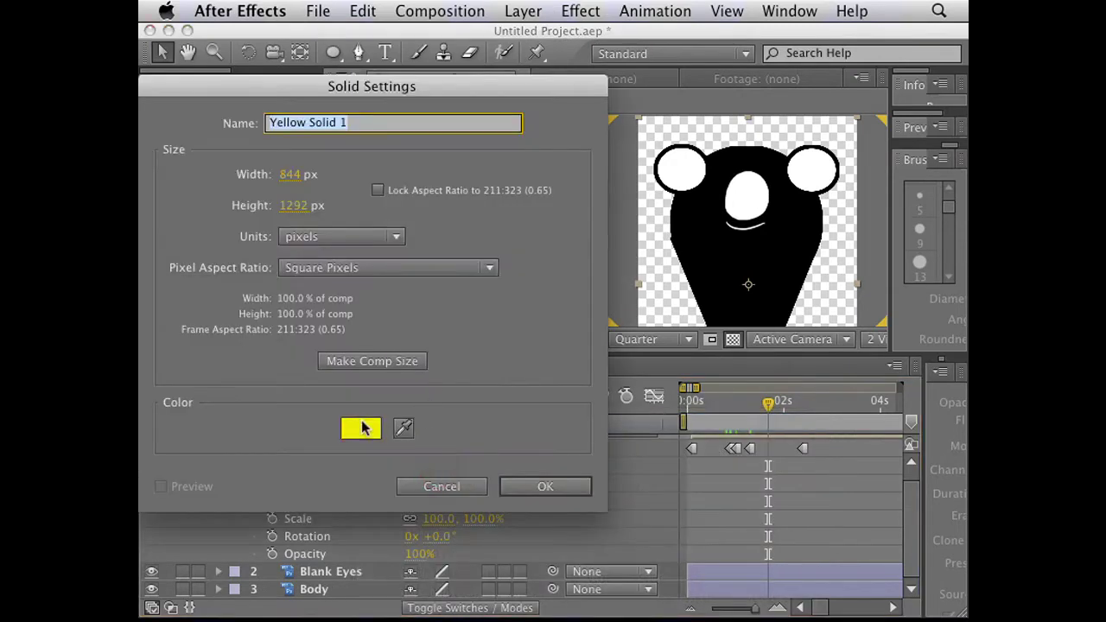
pyautogui.click(360, 428)
pyautogui.click(361, 288)
pyautogui.click(605, 121)
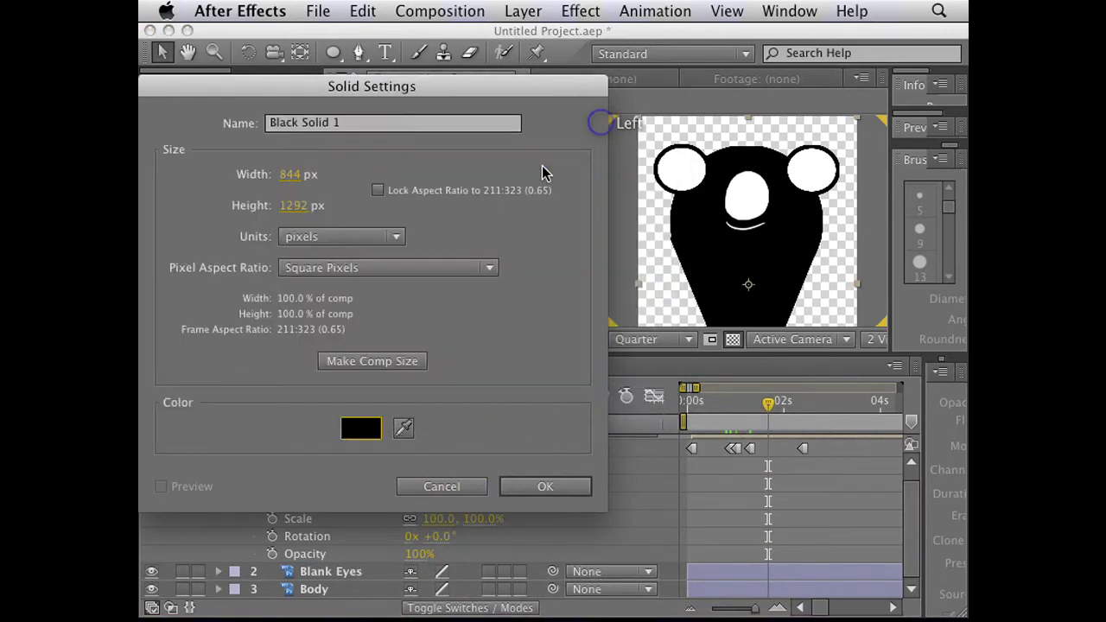
pyautogui.click(510, 486)
# Step: Draw an ellipse mask on the black solid to form a small pupil, hiding mask outlines
pyautogui.click(333, 51)
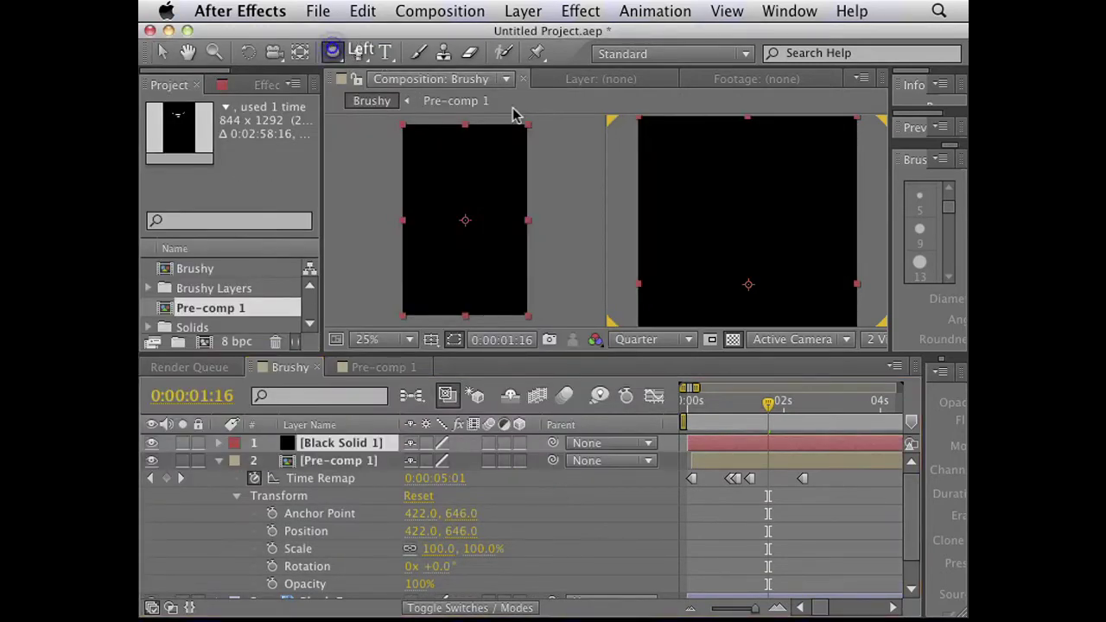
pyautogui.click(333, 51)
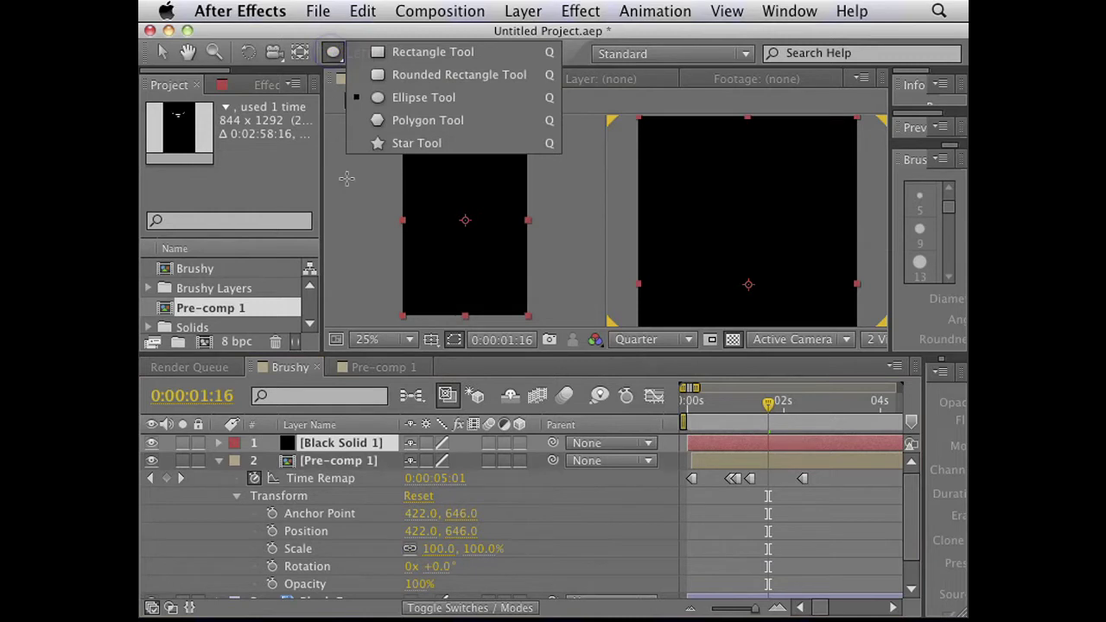
pyautogui.click(694, 214)
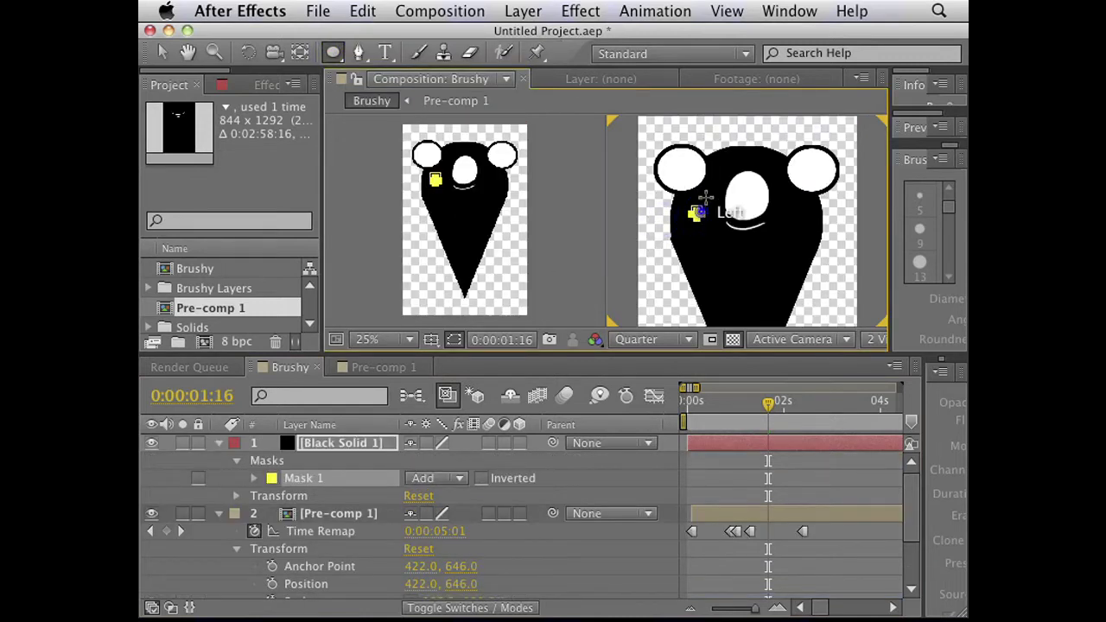
pyautogui.click(165, 53)
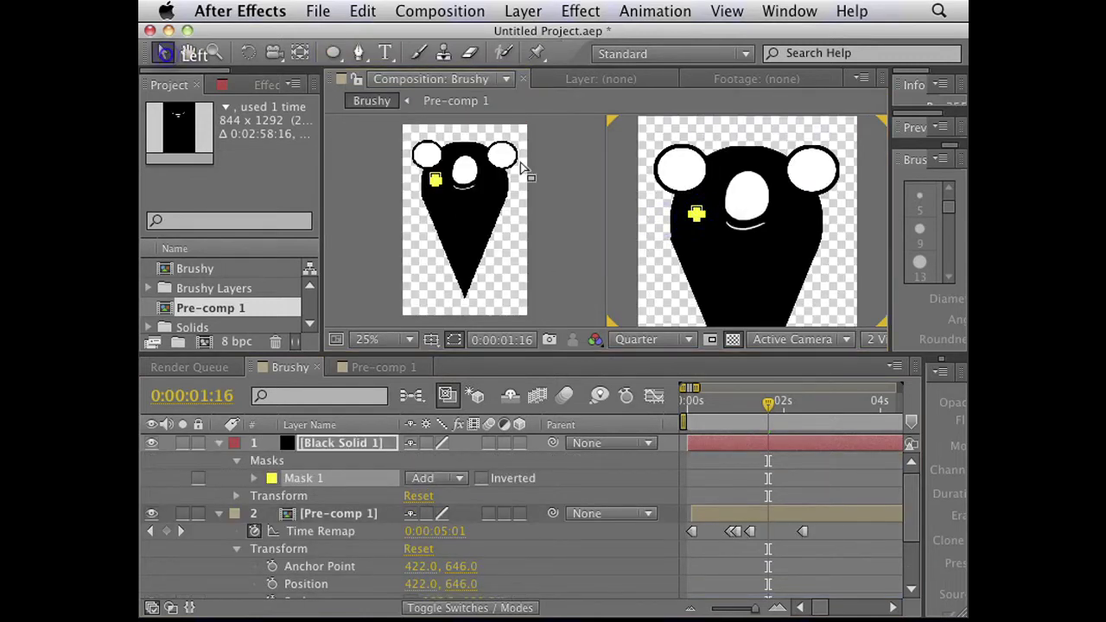
pyautogui.click(413, 339)
pyautogui.click(461, 341)
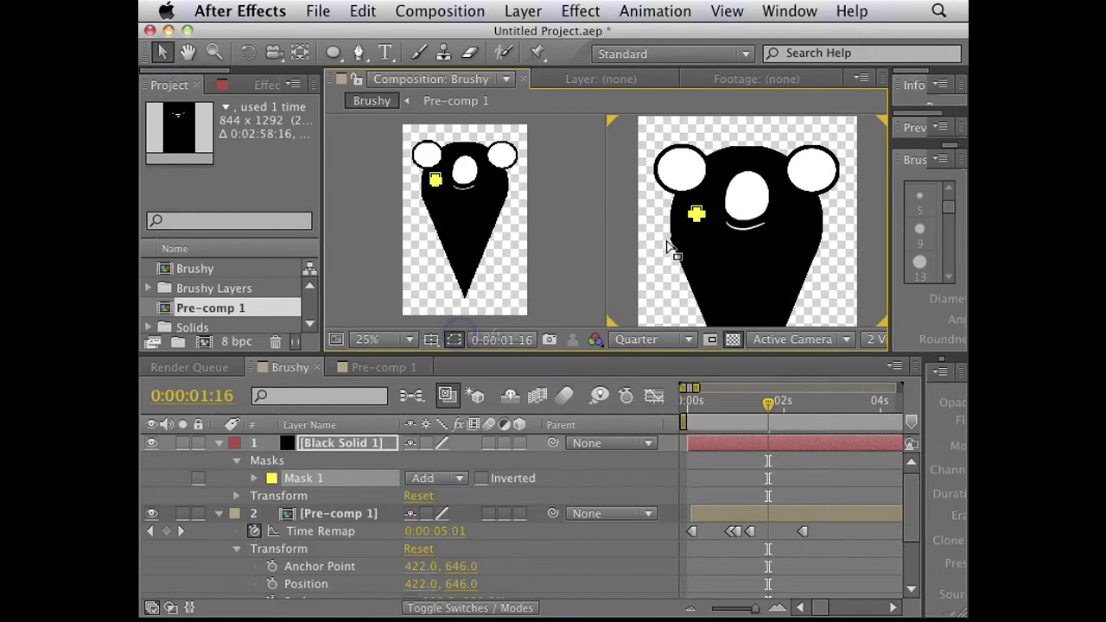
pyautogui.click(457, 340)
# Step: Move Black Solid 1 into Brushy's left eye, leaving its parent as None
pyautogui.click(705, 217)
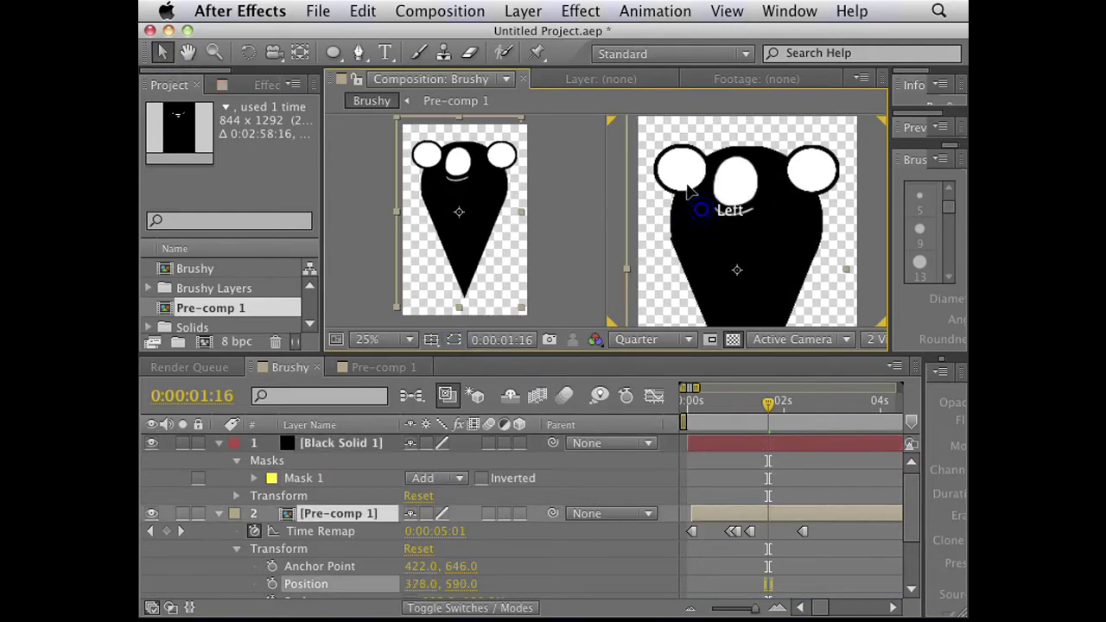
pyautogui.click(339, 442)
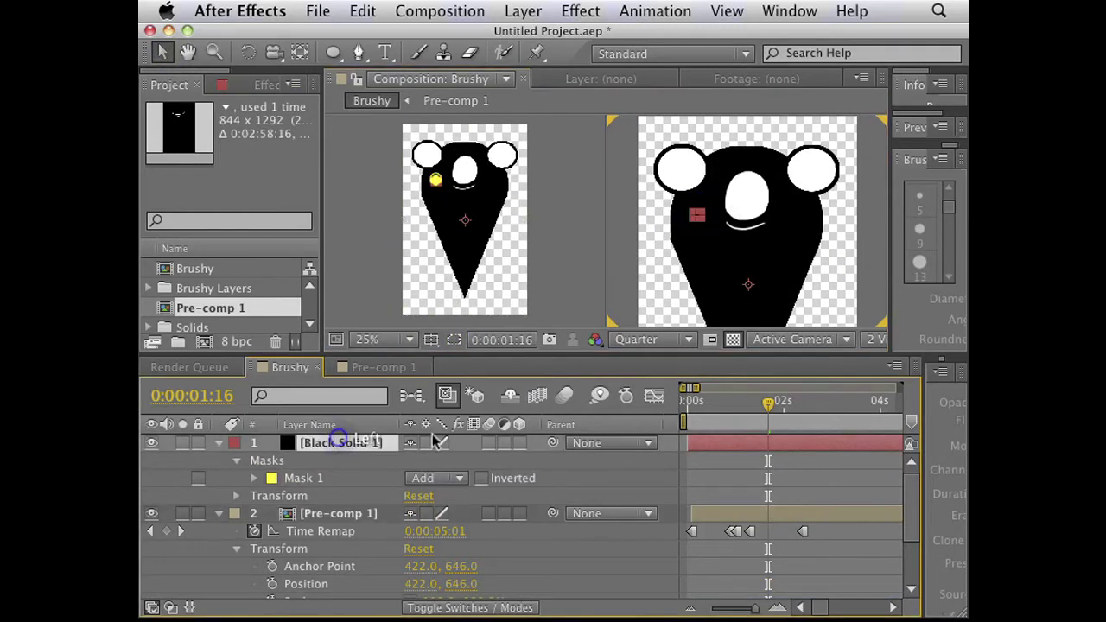
pyautogui.moveTo(704, 215); pyautogui.dragTo(679, 168)
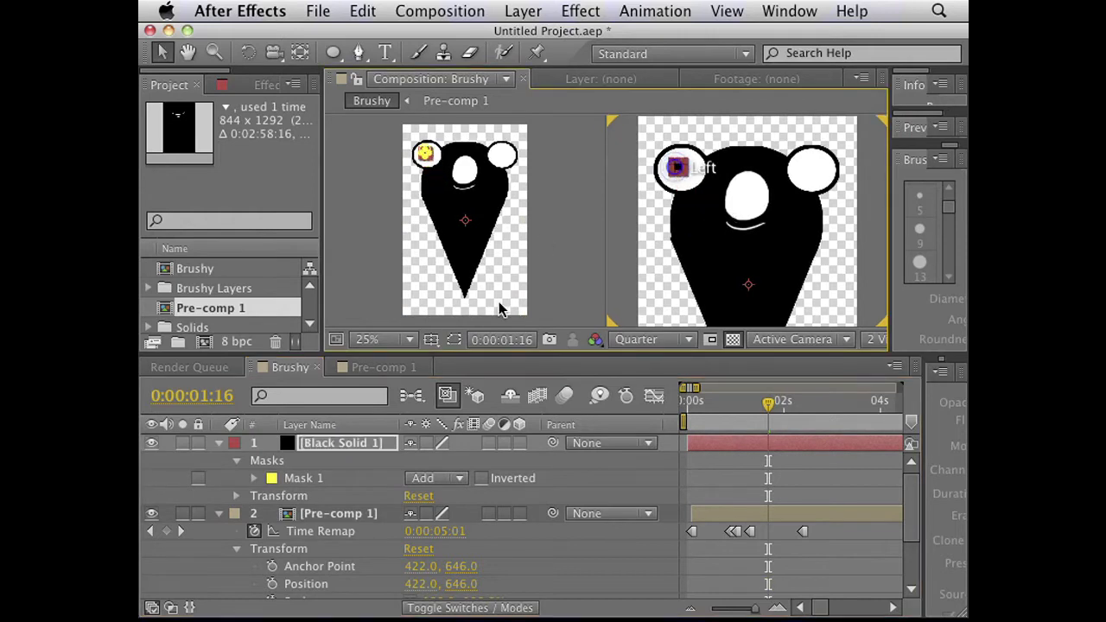
pyautogui.click(575, 444)
pyautogui.click(573, 457)
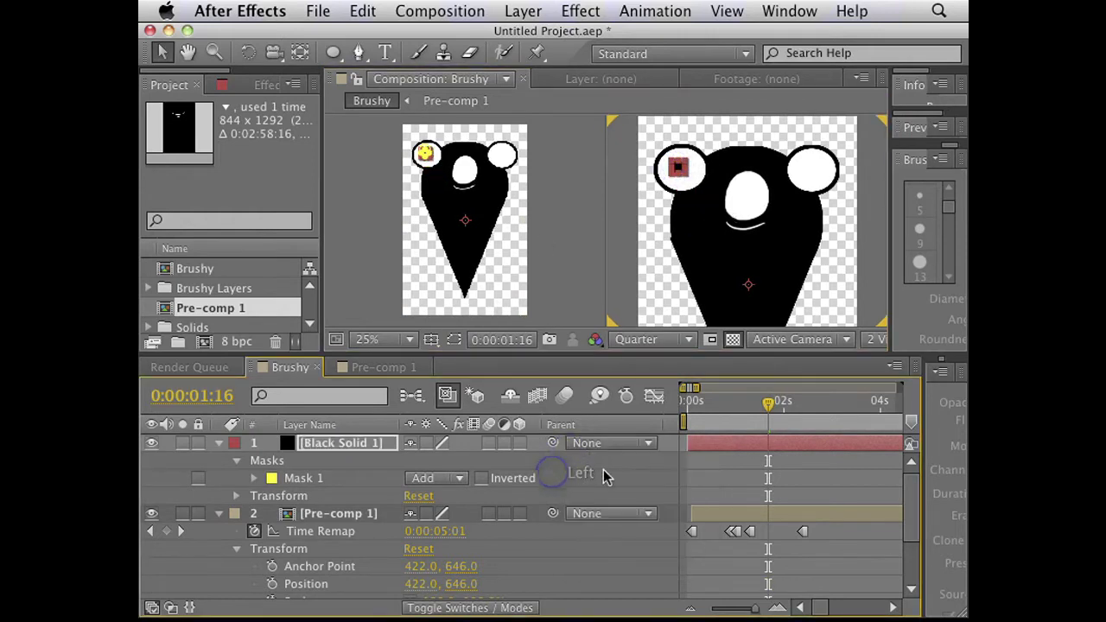
pyautogui.click(714, 476)
pyautogui.moveTo(772, 403); pyautogui.dragTo(732, 406)
# Step: Add Position keyframes to Black Solid 1, with a second keyframe at 0:00:01:03
pyautogui.click(329, 443)
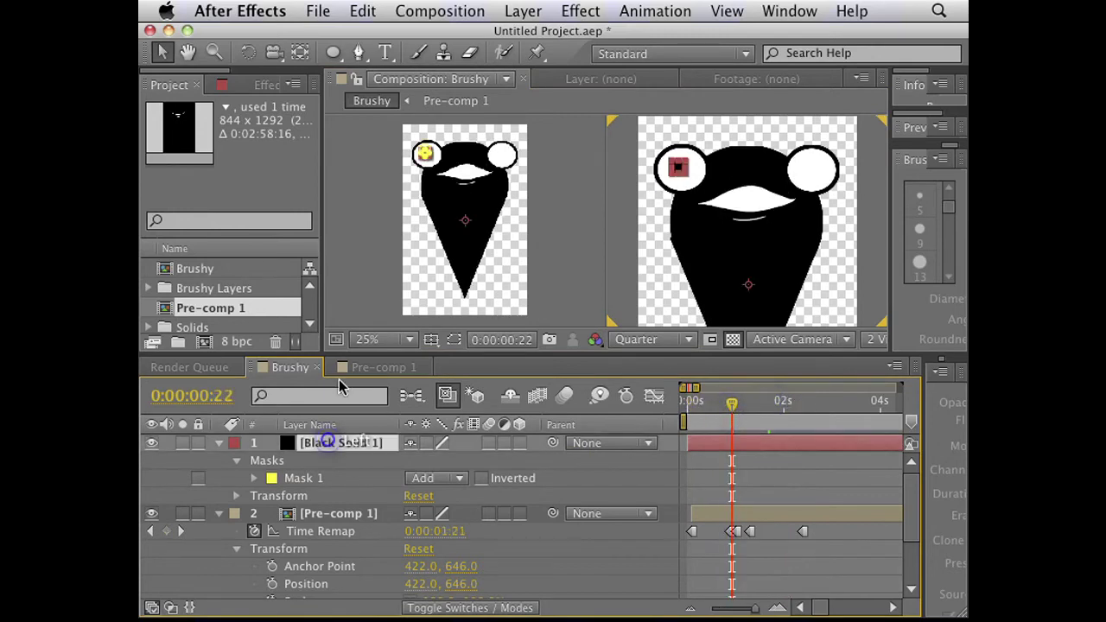
pyautogui.press('p')
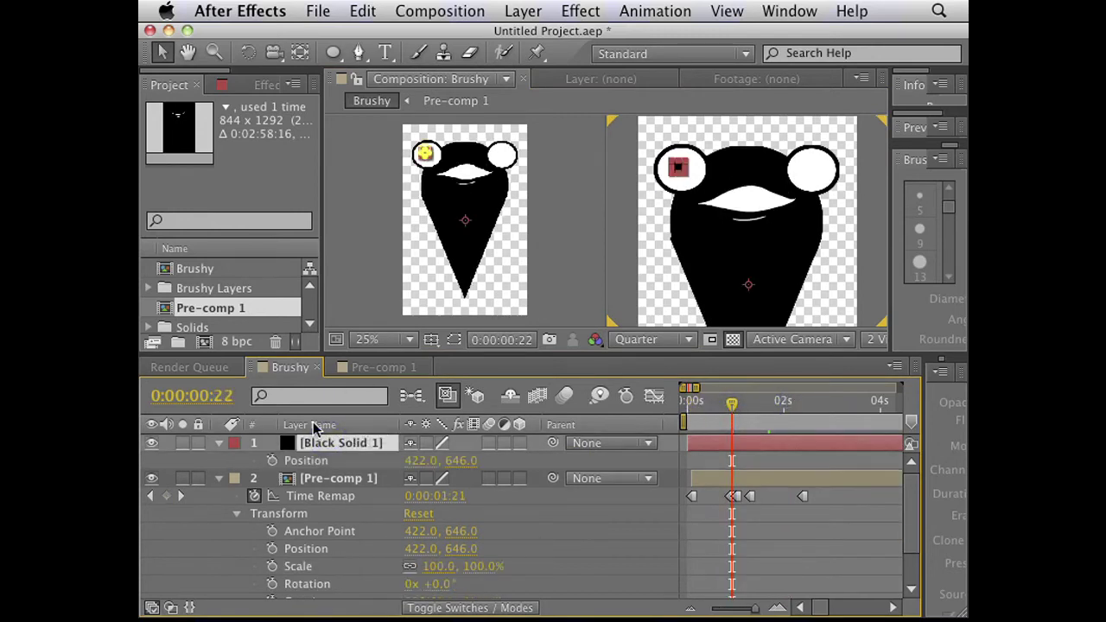
pyautogui.click(220, 444)
pyautogui.click(220, 443)
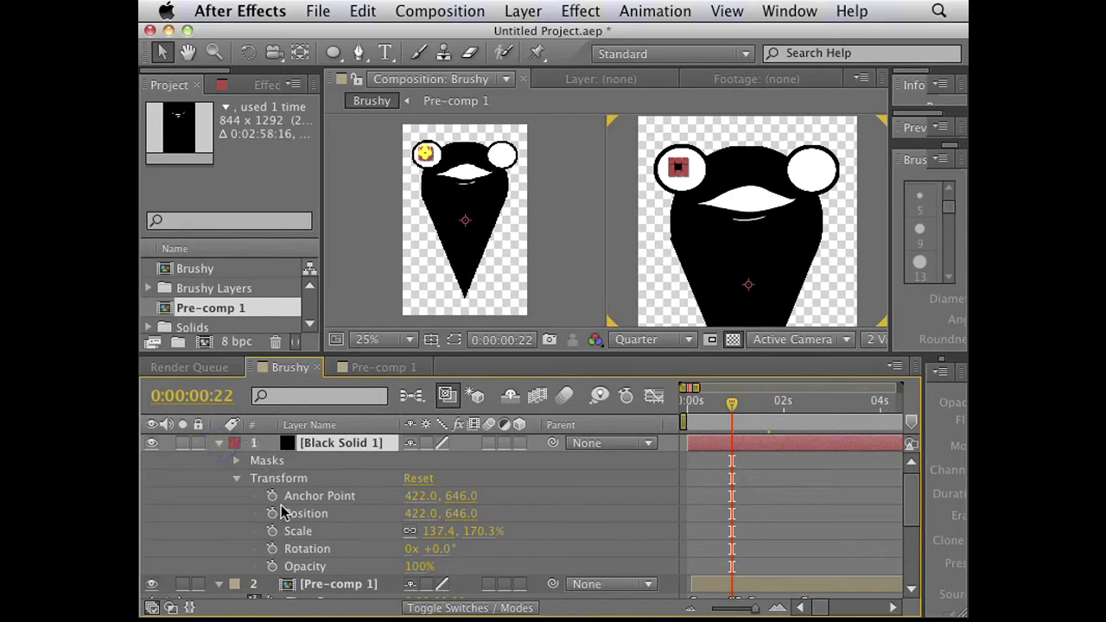
pyautogui.click(272, 514)
pyautogui.click(741, 402)
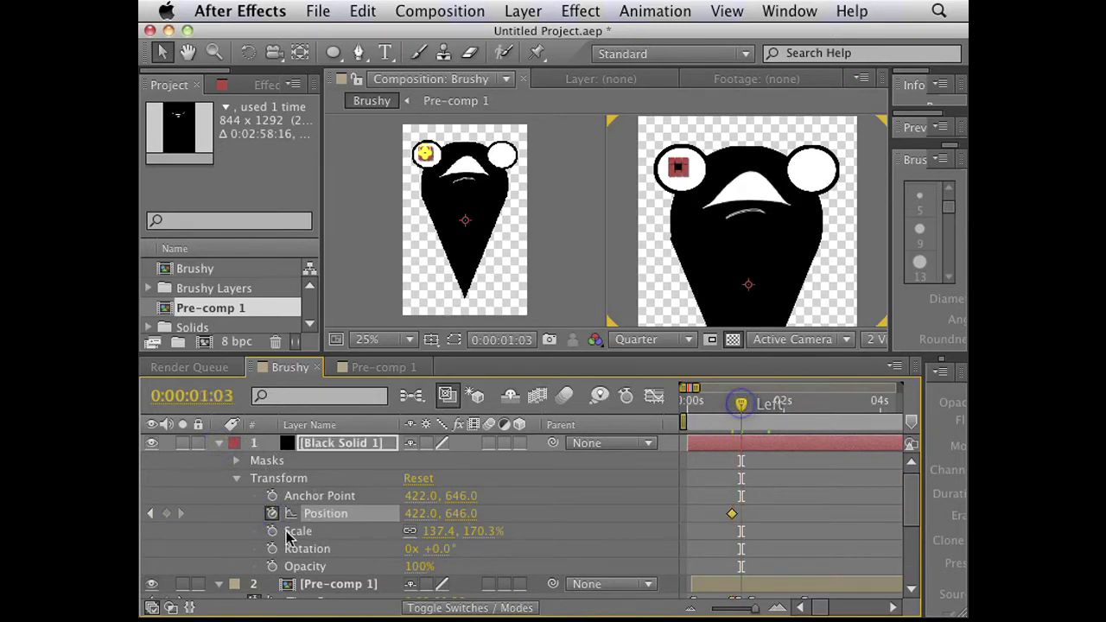
pyautogui.click(166, 513)
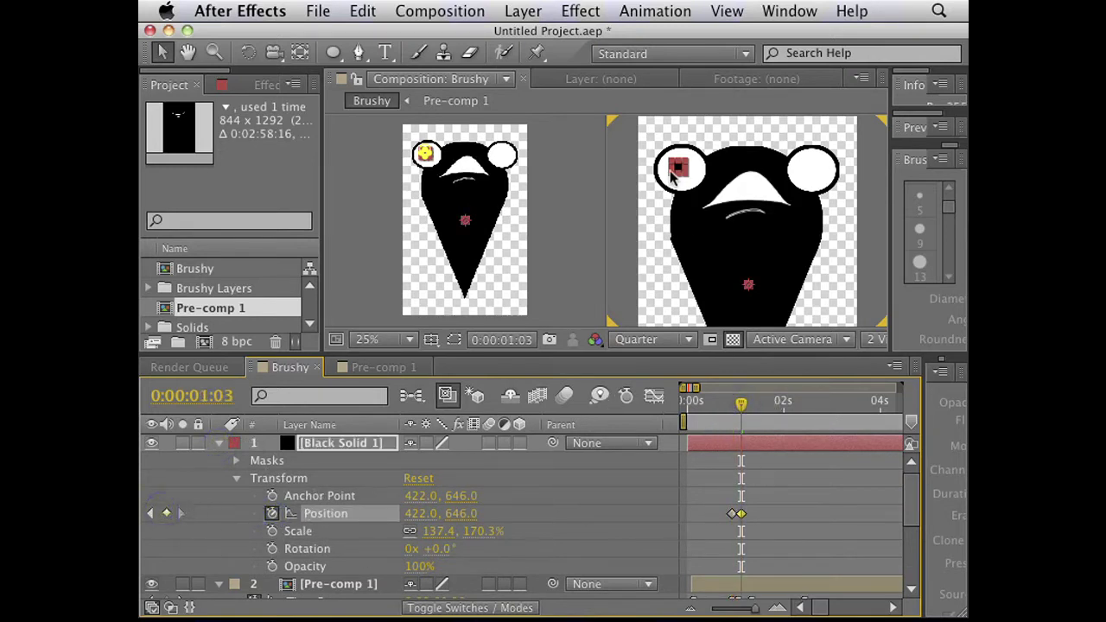
# Step: Scale the pupil to 137.4, 148.7% and review frames 0:00:00:21 and 0:00:00:05
pyautogui.moveTo(672, 173); pyautogui.dragTo(692, 200)
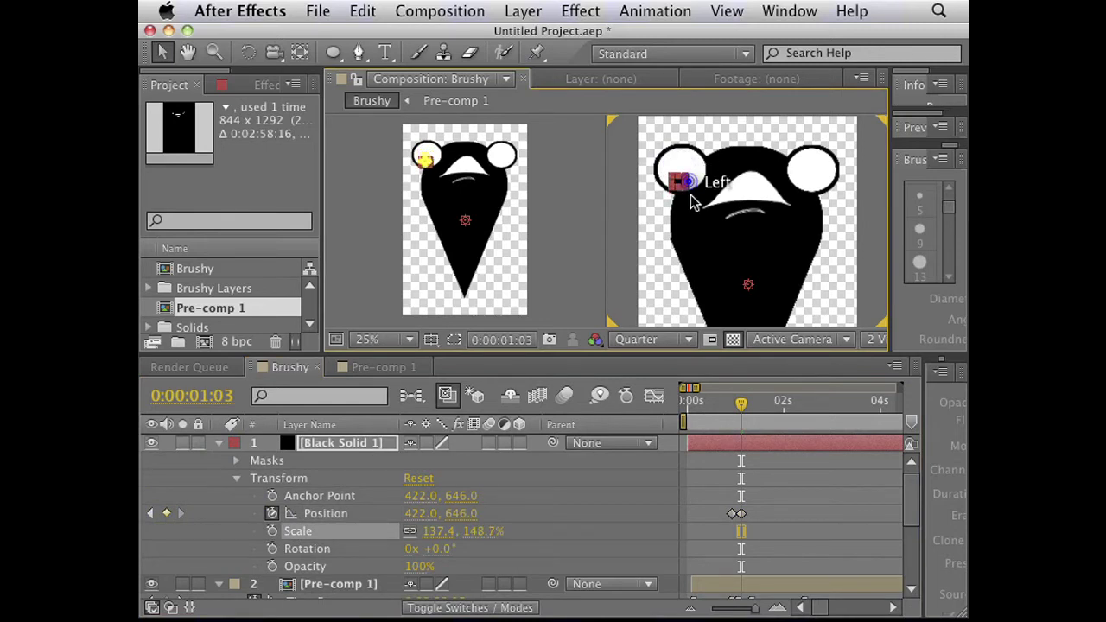
pyautogui.click(766, 495)
pyautogui.click(730, 402)
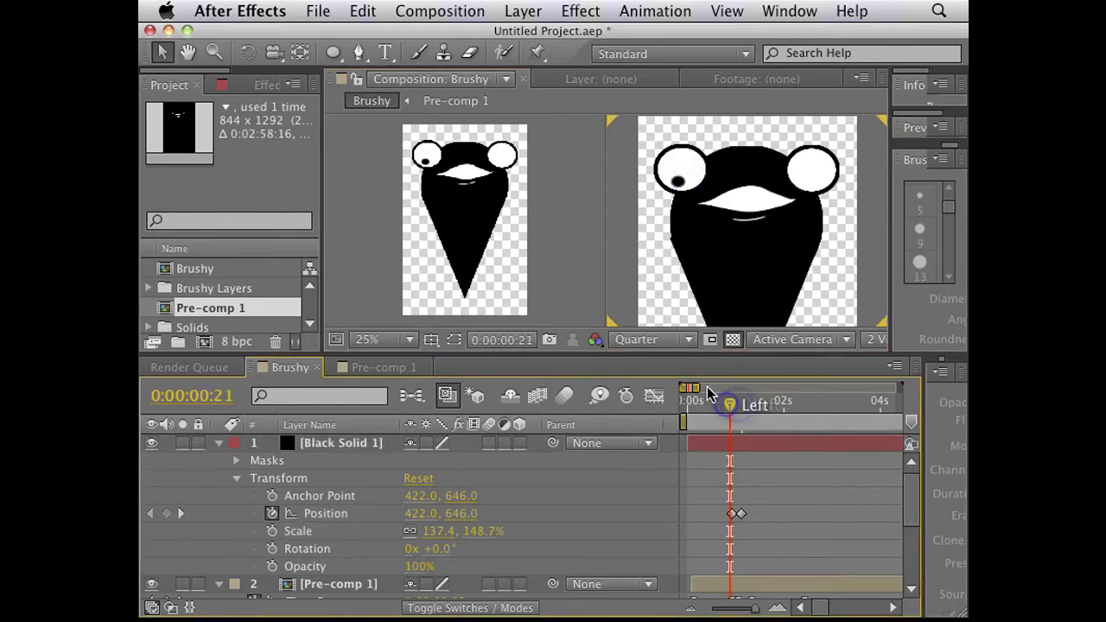
pyautogui.click(699, 399)
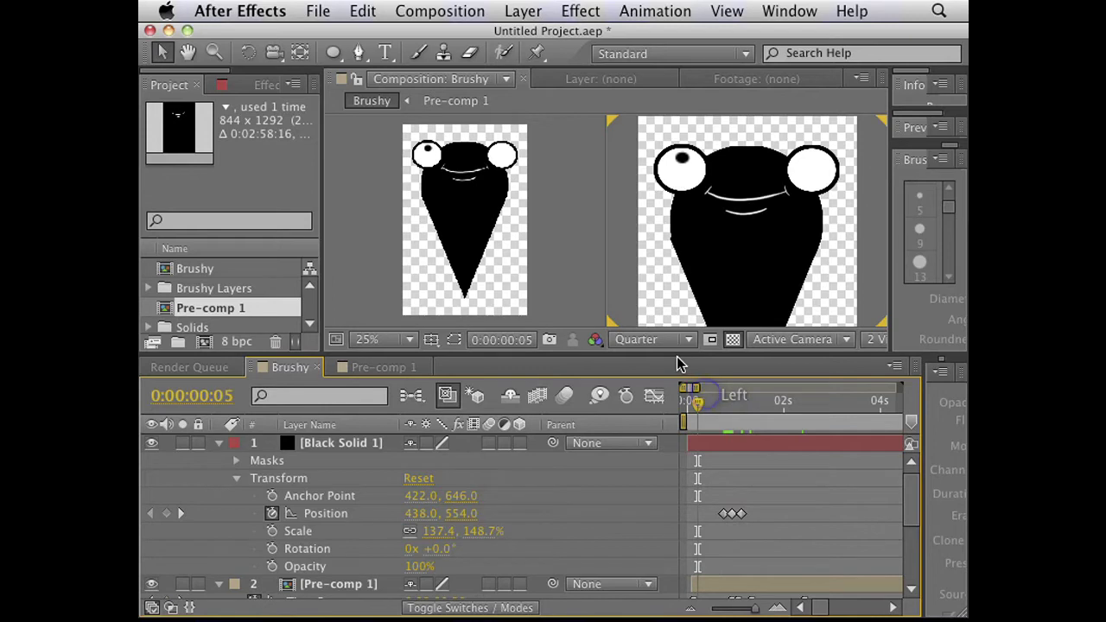
# Step: Switch to Keynote to play the Demo Reel 2011 slide full screen
pyautogui.press('super+Tab')
pyautogui.press('super+Tab')
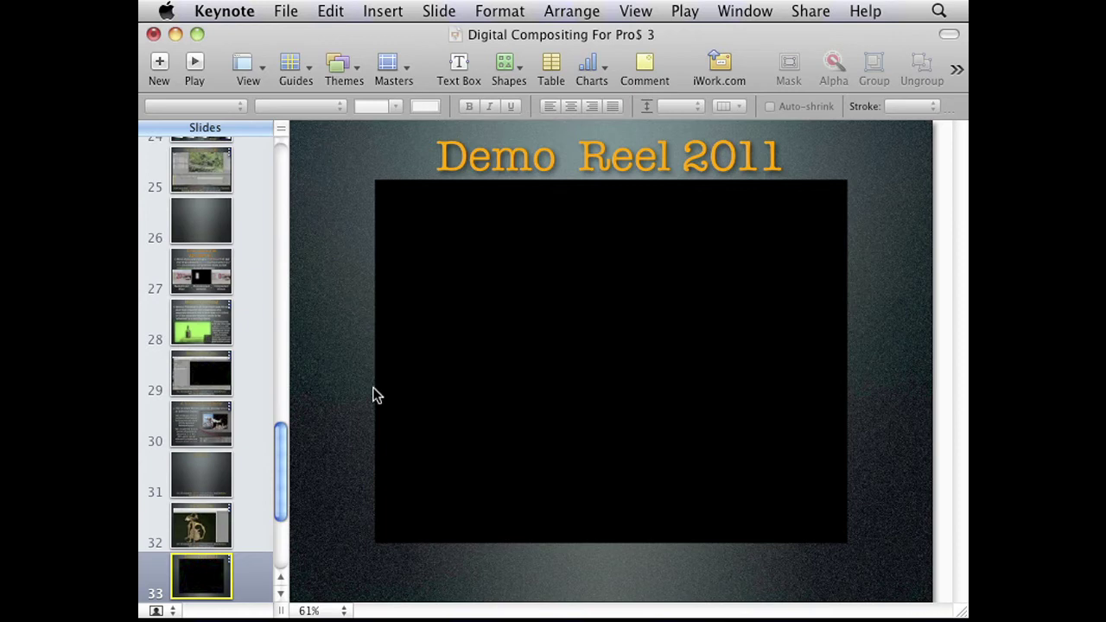
# Step: Leave the slideshow and scroll the navigator to slide 16, Luma Keying
pyautogui.moveTo(280, 483); pyautogui.dragTo(279, 303)
# Step: Review the Luma Keying, Chroma Keying, Masks and Mattes and User Defined Masks slides, then return to After Effects
pyautogui.click(260, 339)
pyautogui.click(244, 427)
pyautogui.click(243, 200)
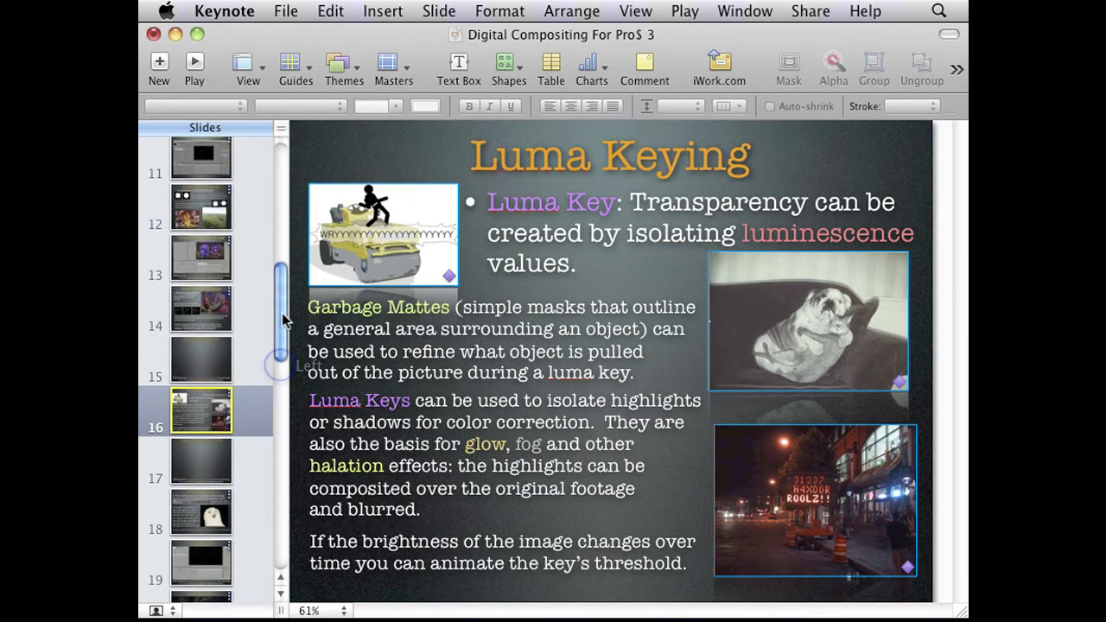
pyautogui.press('Up')
pyautogui.press('Up')
pyautogui.press('Up')
pyautogui.press('Up')
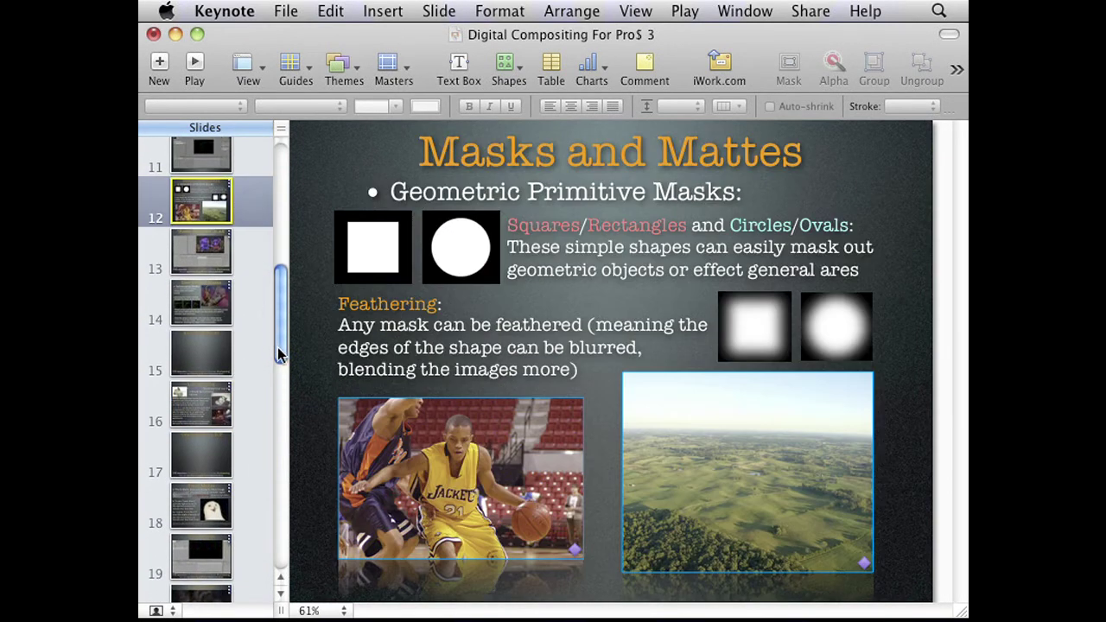
pyautogui.click(237, 301)
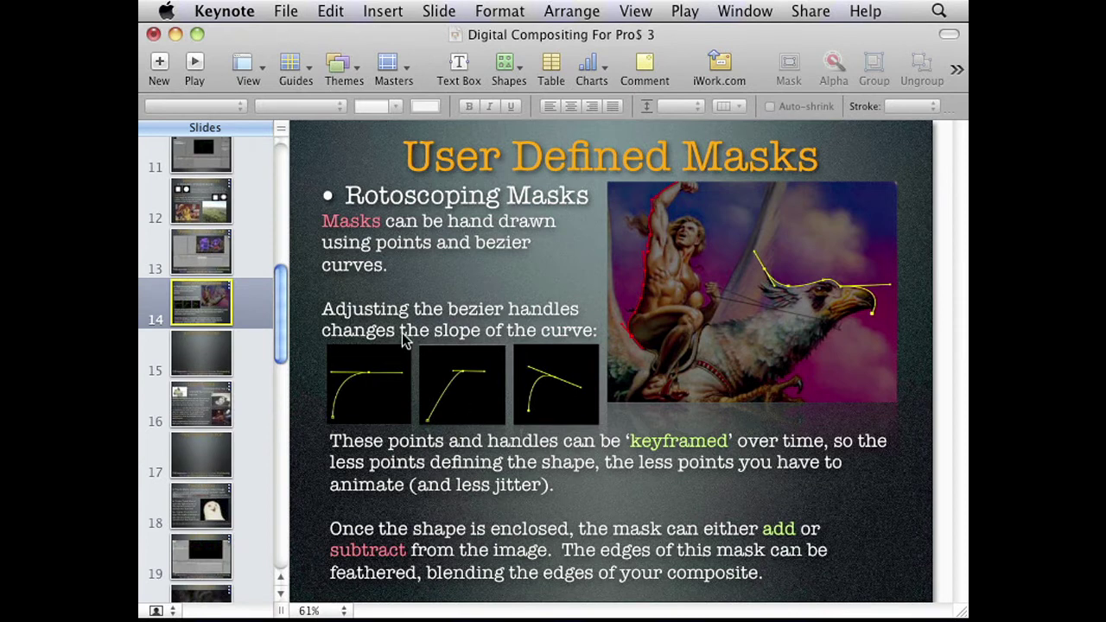
pyautogui.moveTo(282, 327); pyautogui.dragTo(292, 391)
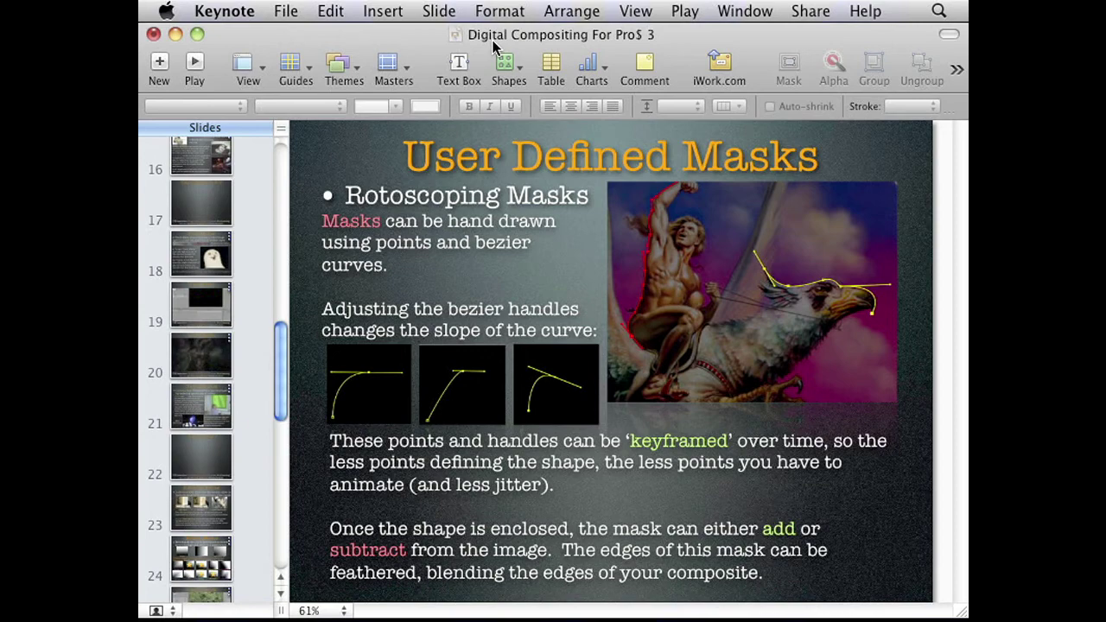
pyautogui.press('super+Tab')
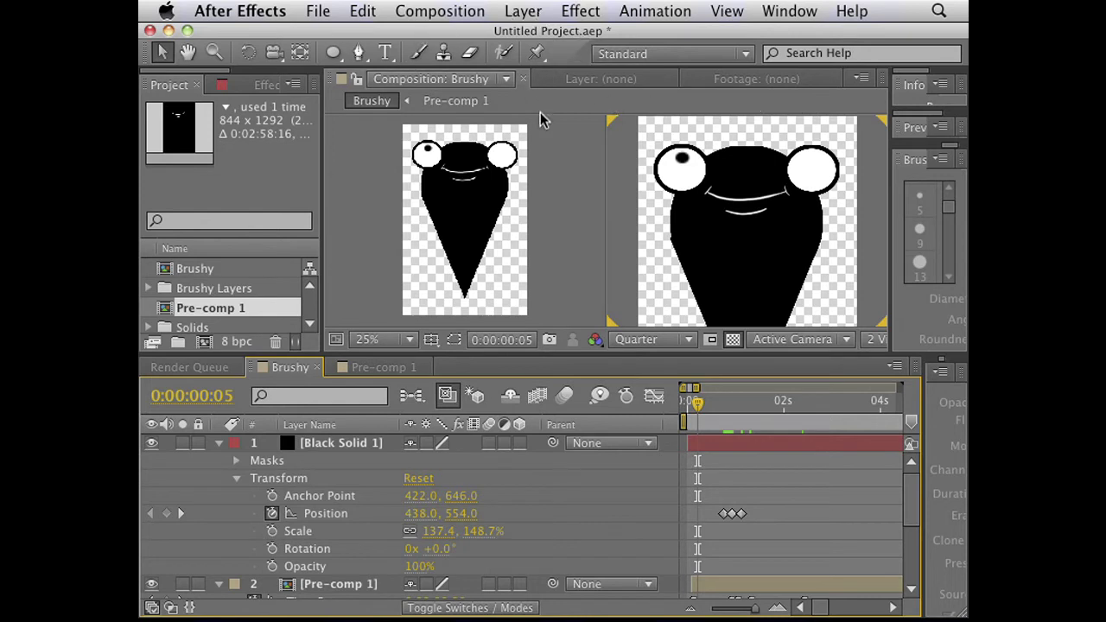
# Step: Collapse the Black Solid 1 and Pre-comp 1 layers and select Pre-comp 1
pyautogui.click(216, 445)
pyautogui.click(218, 460)
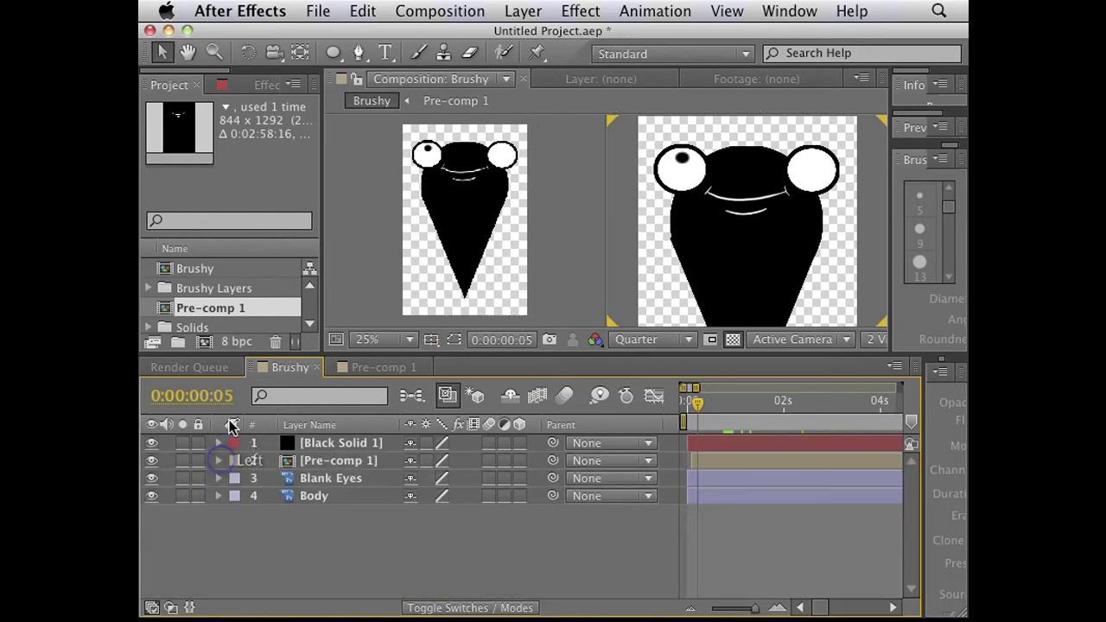
pyautogui.click(398, 527)
pyautogui.click(341, 495)
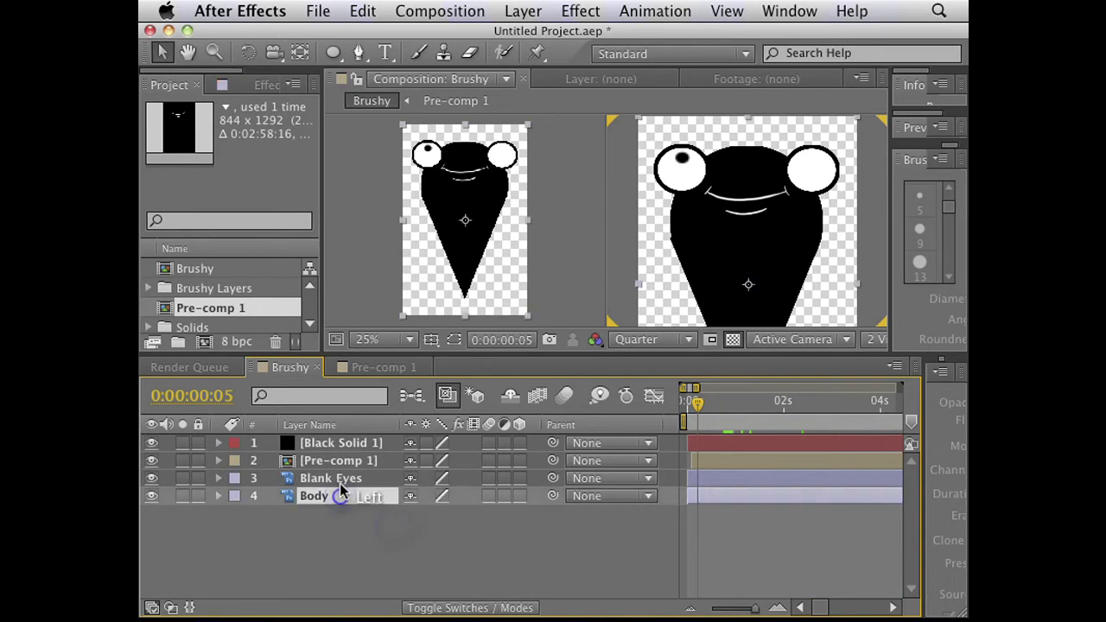
pyautogui.keyDown('shift'); pyautogui.click(343, 480); pyautogui.keyUp('shift')
pyautogui.click(346, 461)
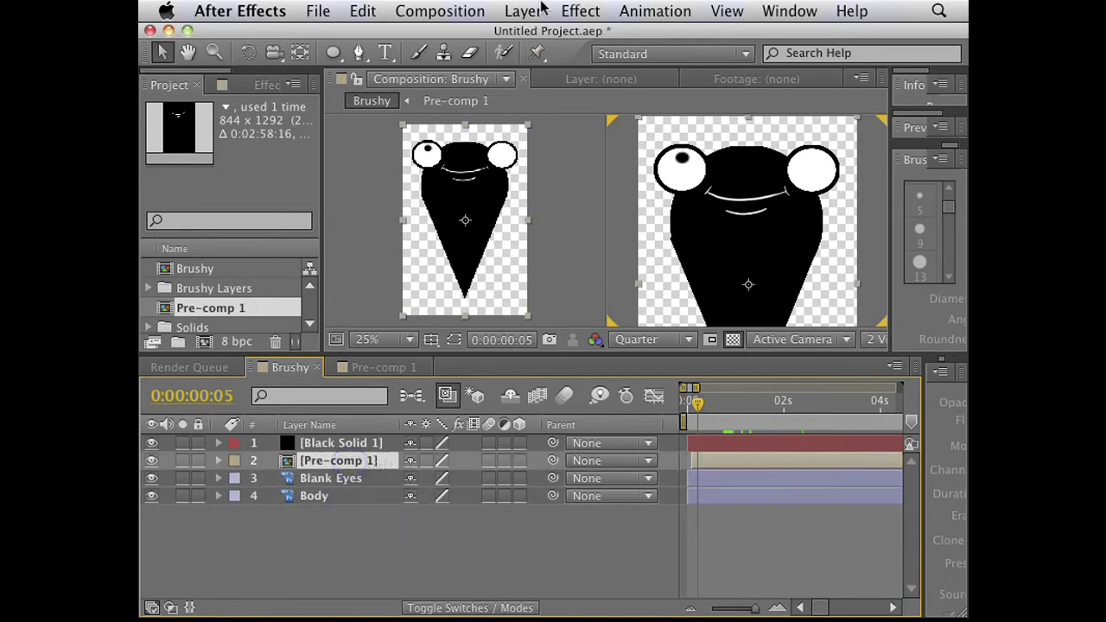
# Step: Browse the Effect menu and close it without applying anything, then switch to Finder
pyautogui.click(581, 10)
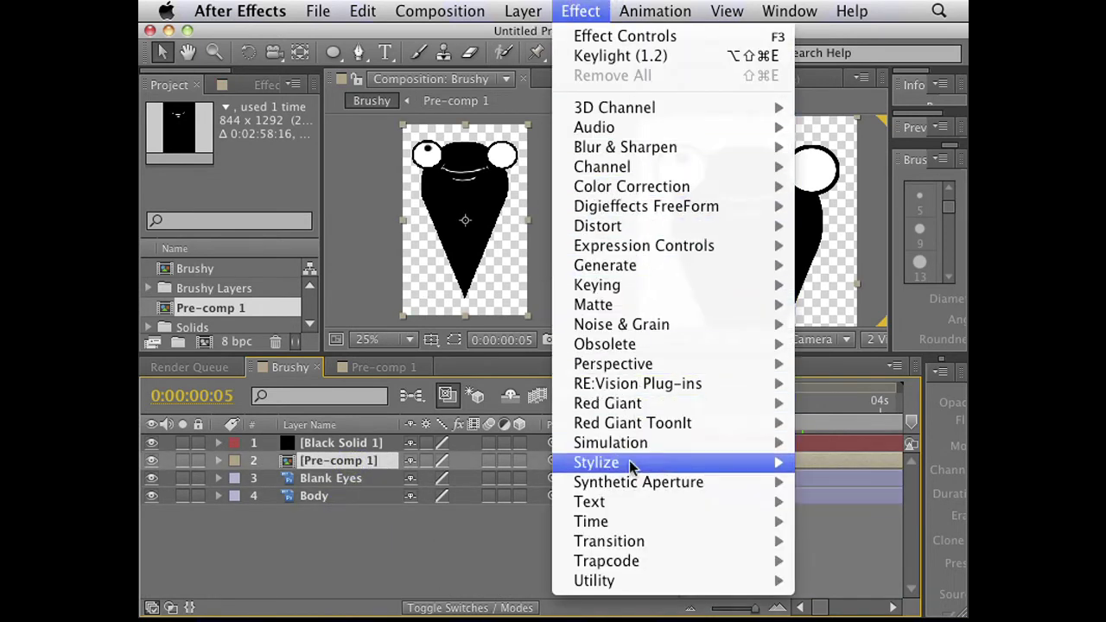
pyautogui.moveTo(636, 227)
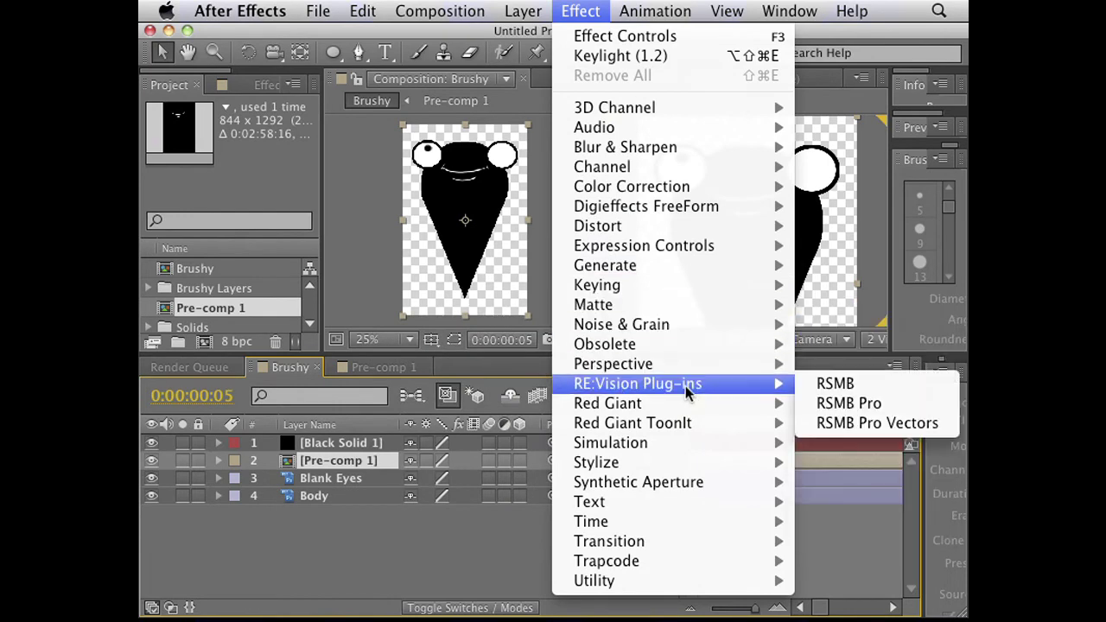
pyautogui.moveTo(608, 154)
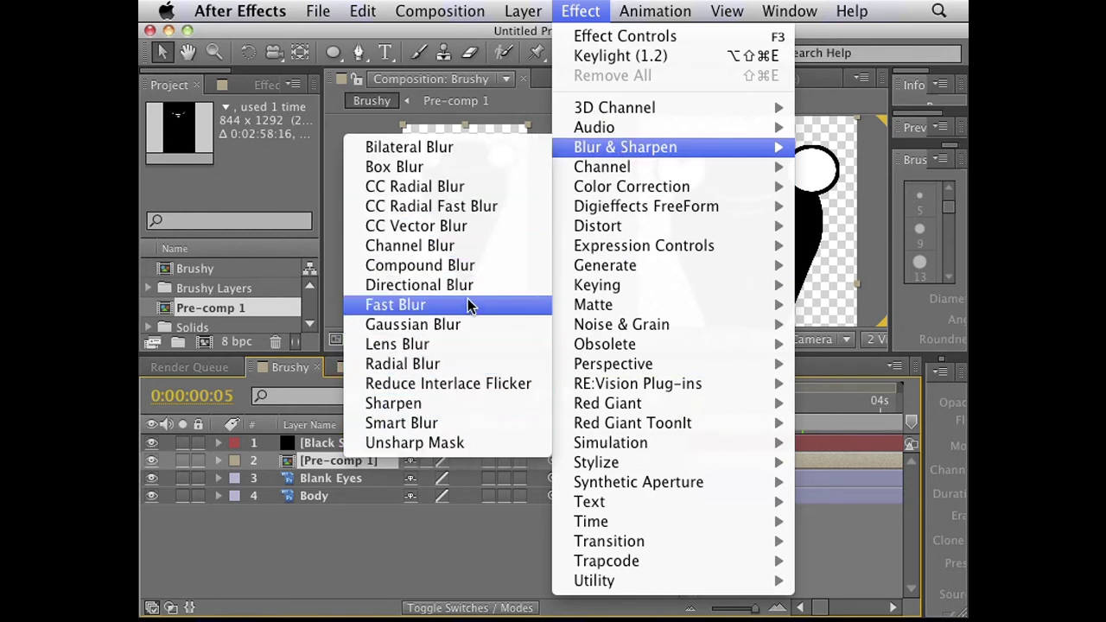
pyautogui.moveTo(638, 458)
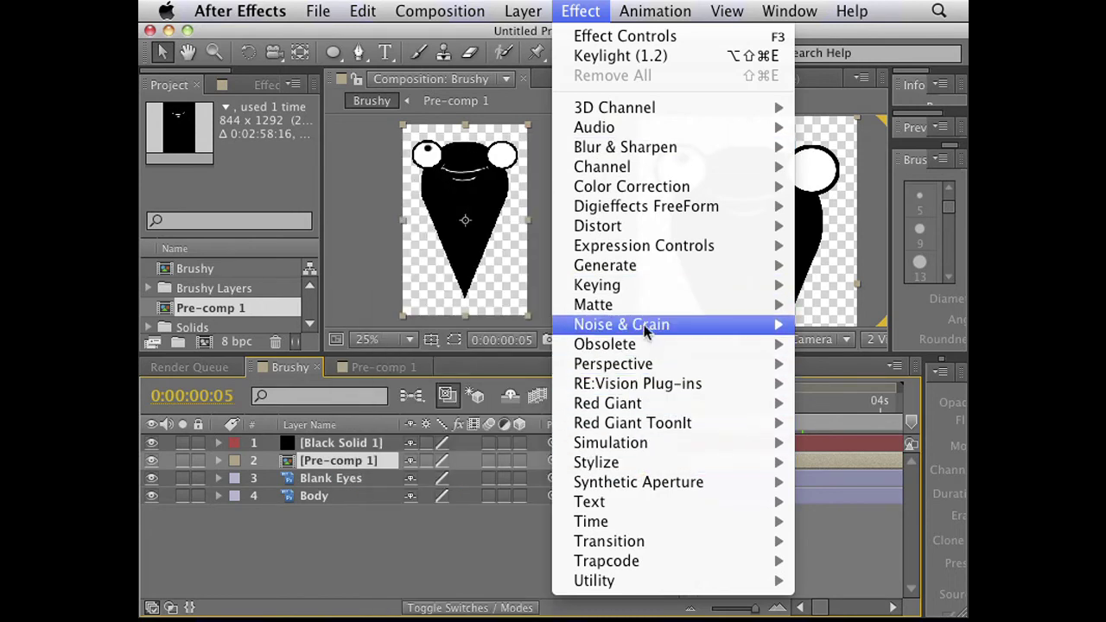
pyautogui.moveTo(751, 190)
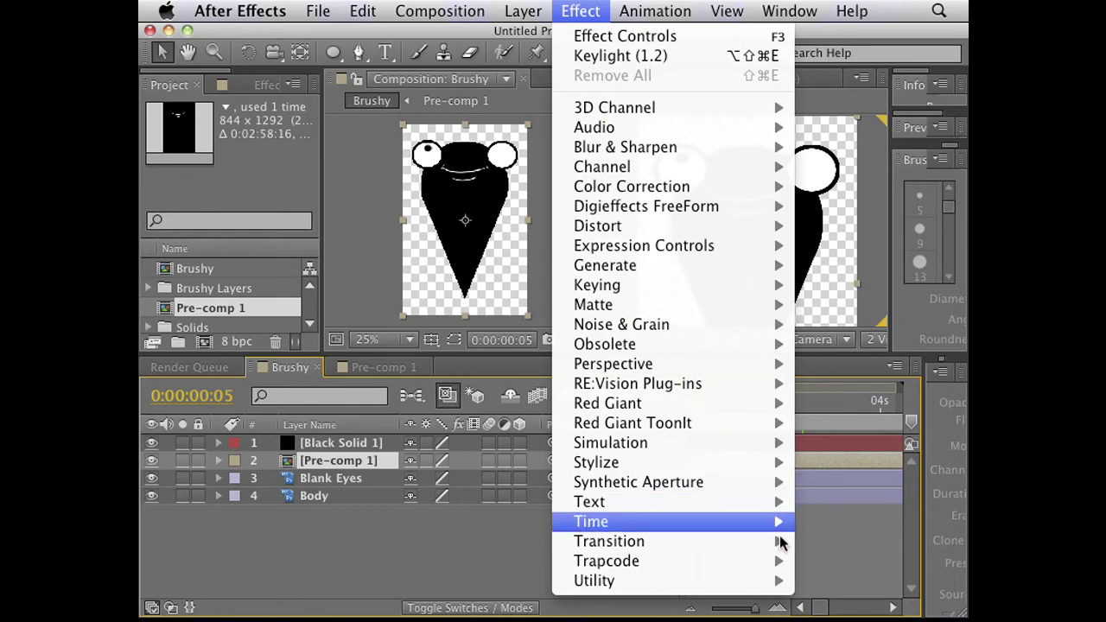
pyautogui.click(845, 489)
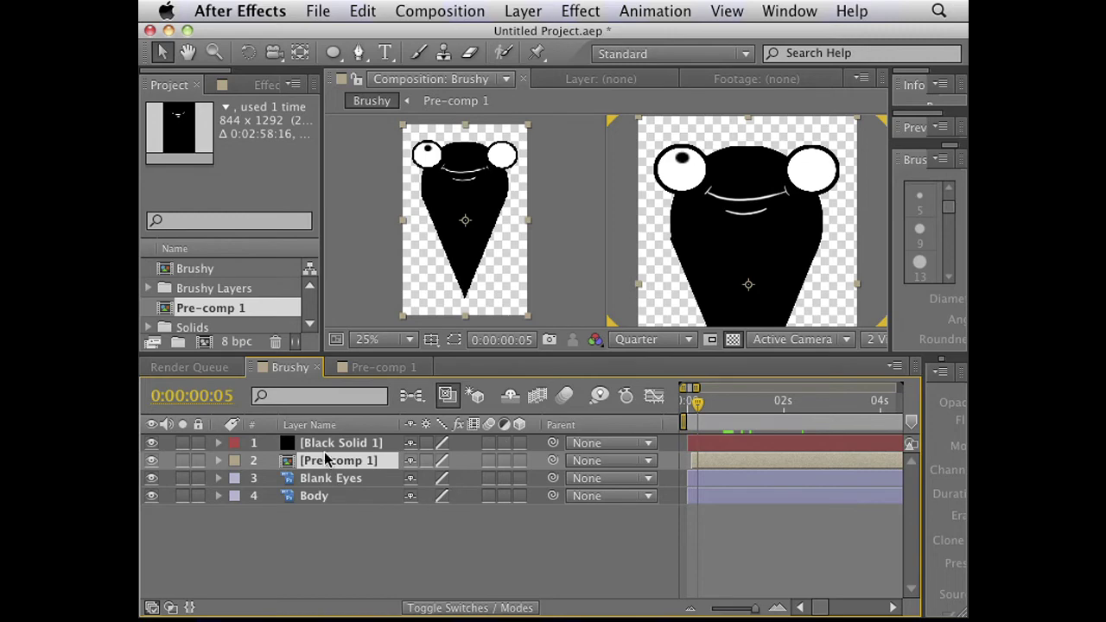
pyautogui.press('super+Tab')
pyautogui.press('super+Tab')
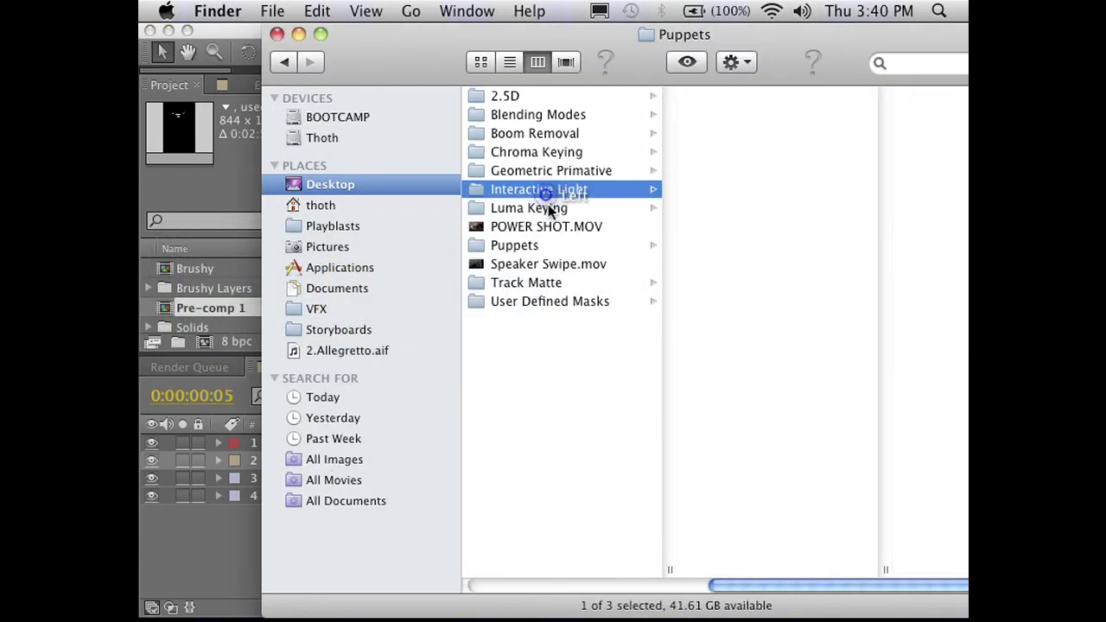
# Step: Open the Blending Modes folder, preview living_smoke.jpg and drag it into the Project panel
pyautogui.click(553, 206)
pyautogui.click(573, 153)
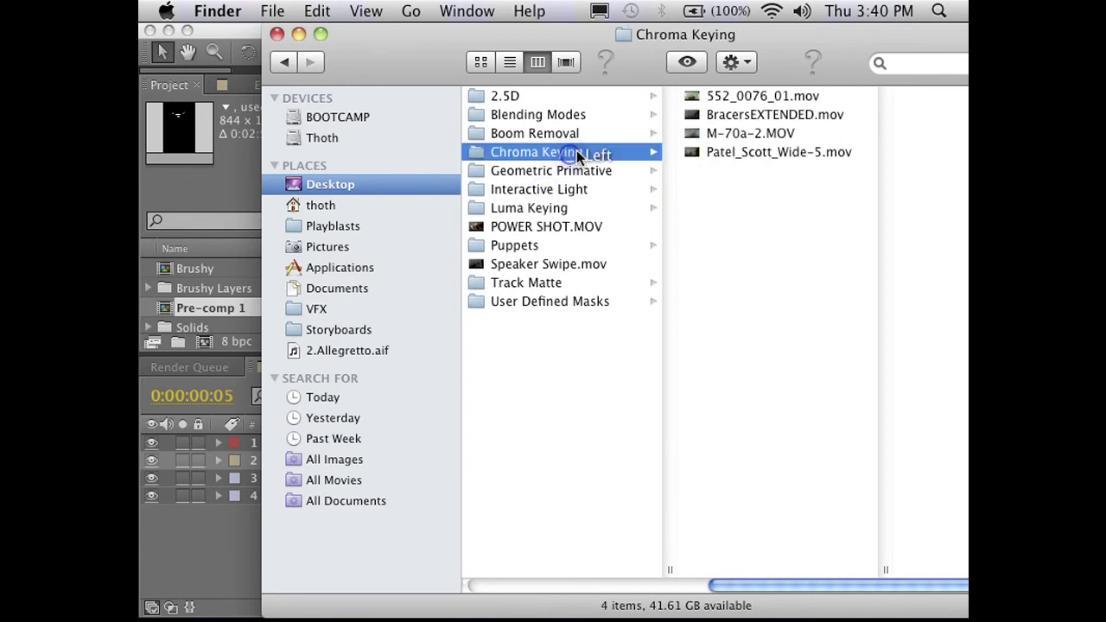
pyautogui.click(579, 118)
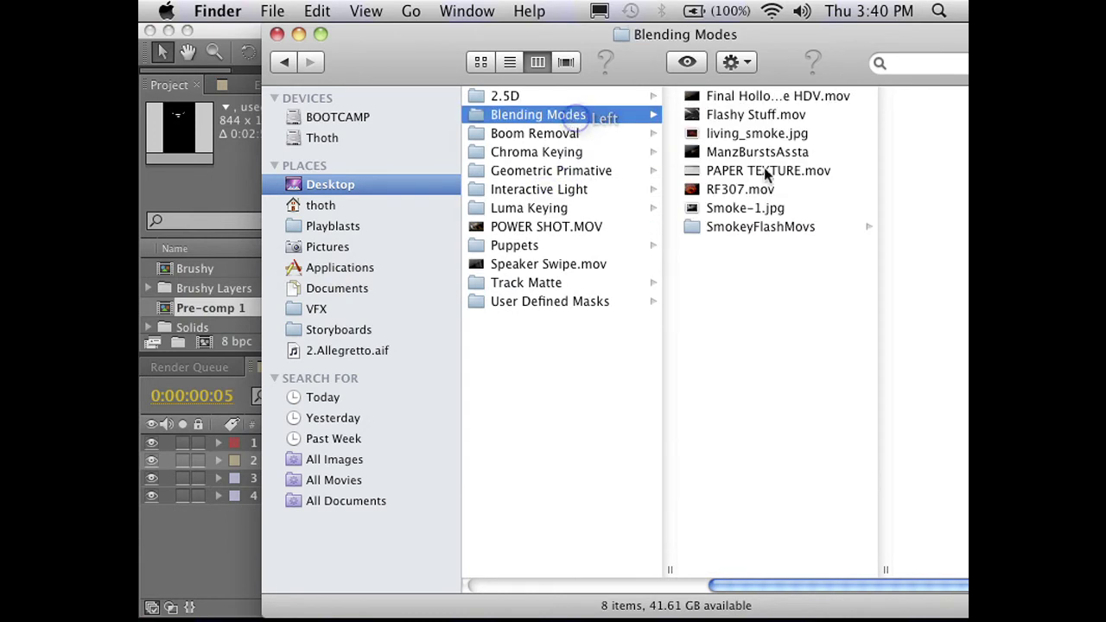
pyautogui.click(763, 126)
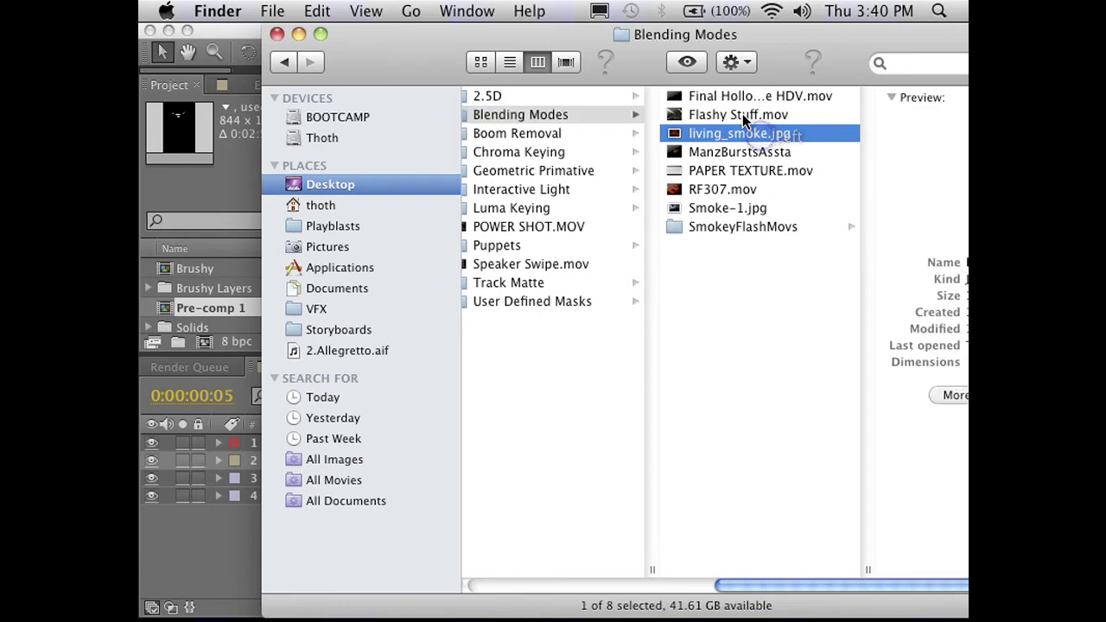
pyautogui.press('space')
pyautogui.press('space')
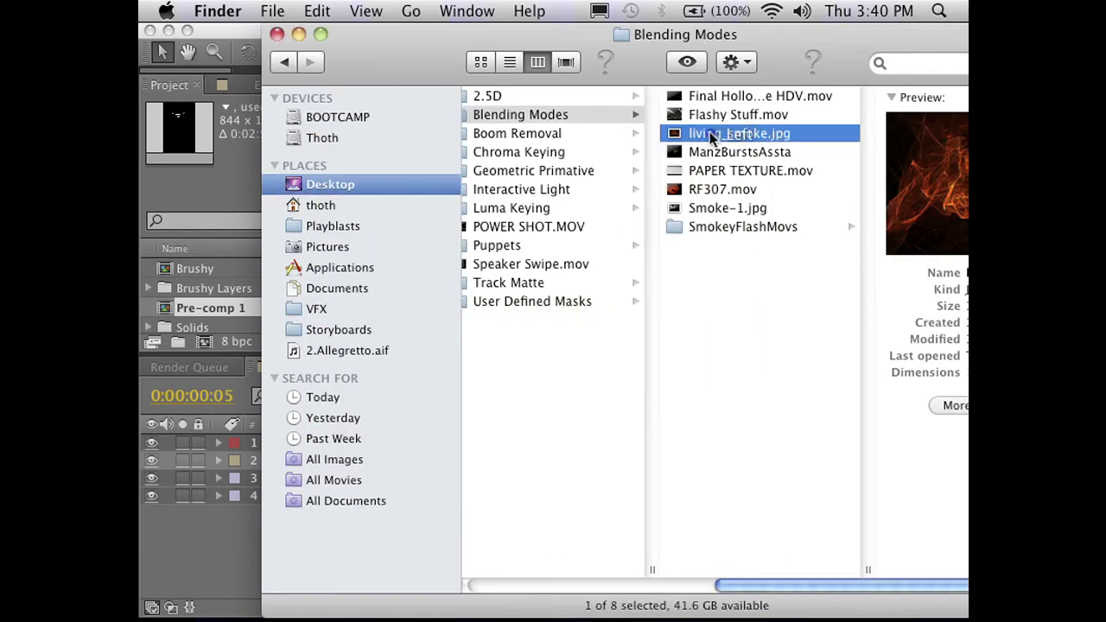
pyautogui.moveTo(718, 135); pyautogui.dragTo(217, 309)
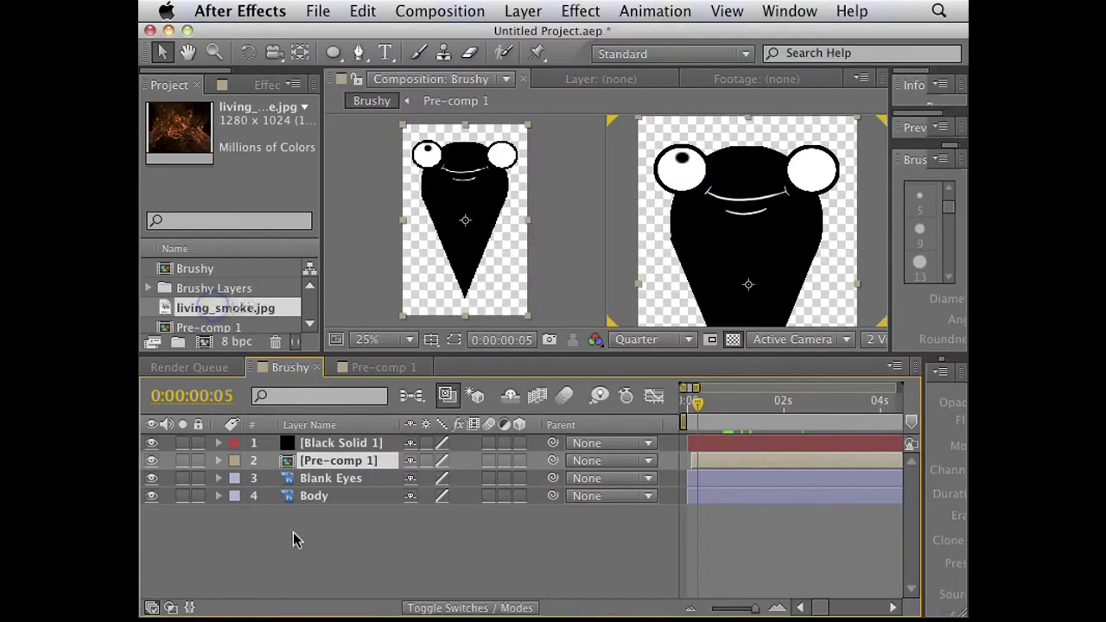
# Step: Add living_smoke.jpg above Pre-comp 1 in Add mode, nudge it, and show the transparency grid
pyautogui.moveTo(219, 311); pyautogui.dragTo(306, 462)
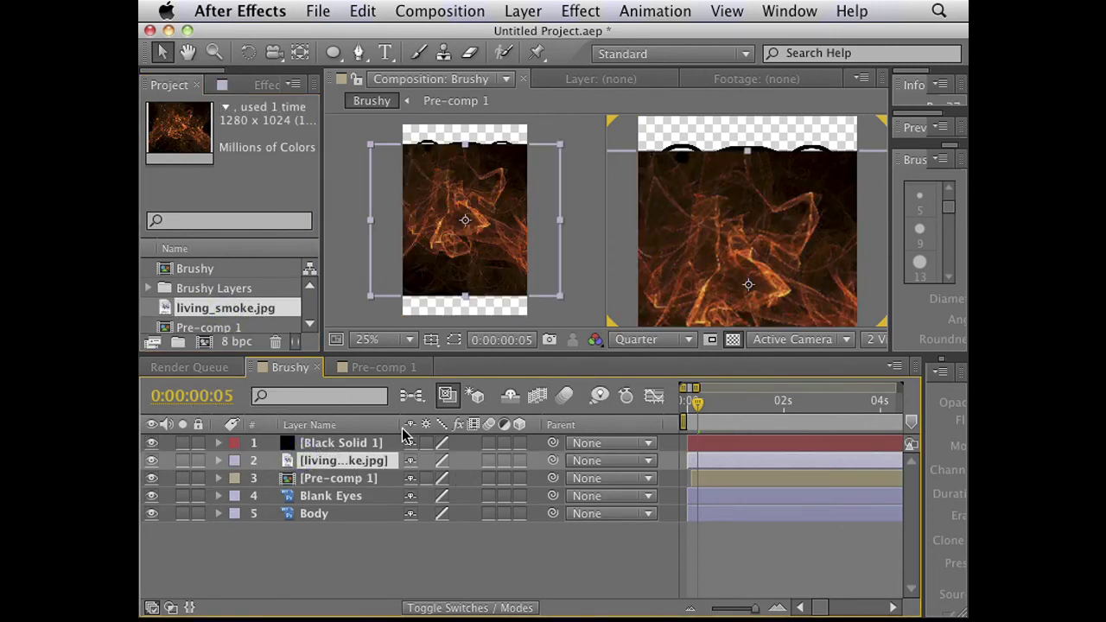
pyautogui.click(637, 339)
pyautogui.click(435, 450)
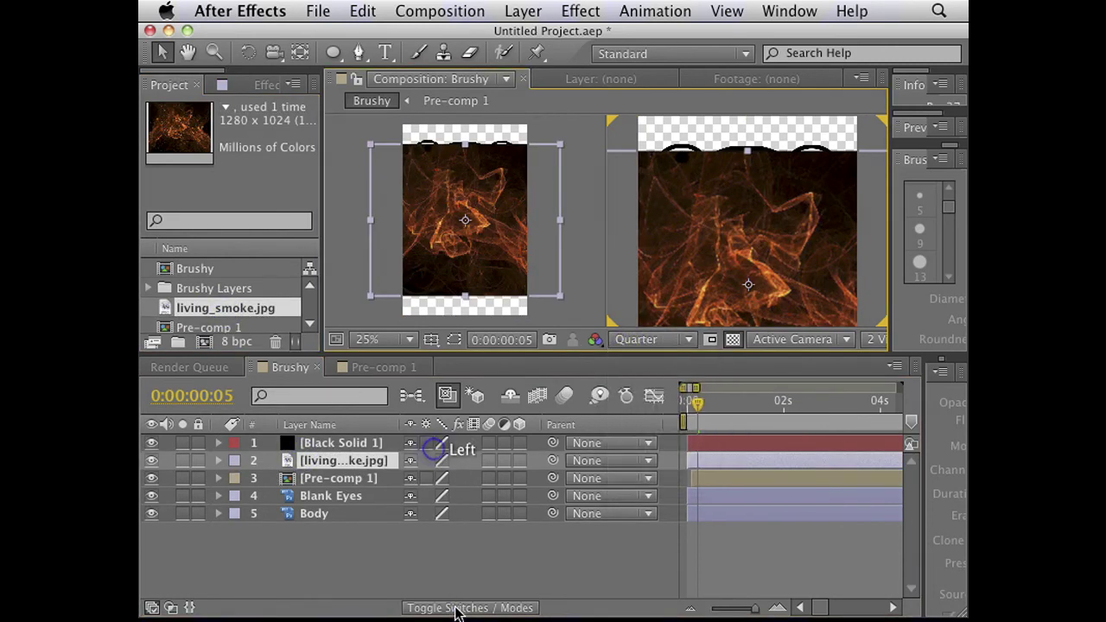
pyautogui.click(456, 608)
pyautogui.click(457, 460)
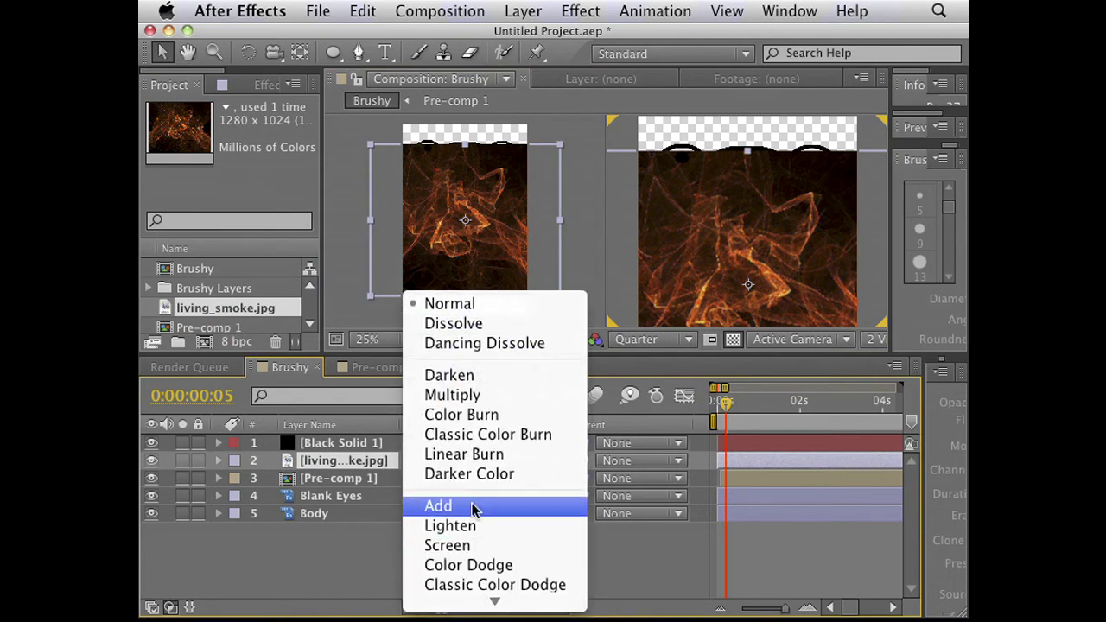
pyautogui.click(472, 505)
pyautogui.moveTo(727, 275); pyautogui.dragTo(752, 284)
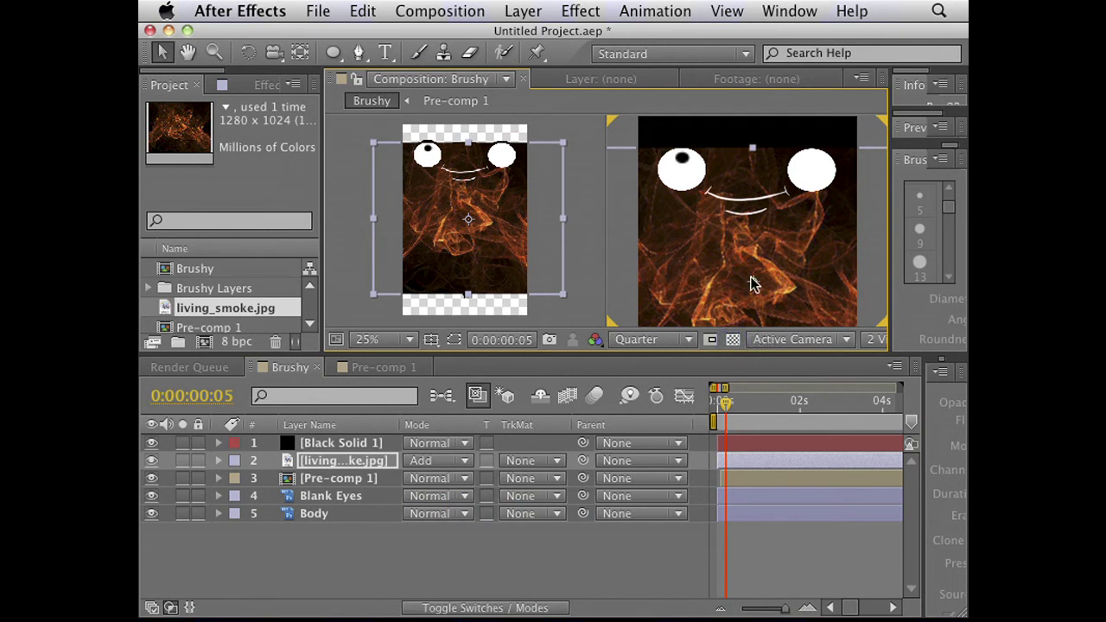
pyautogui.click(733, 340)
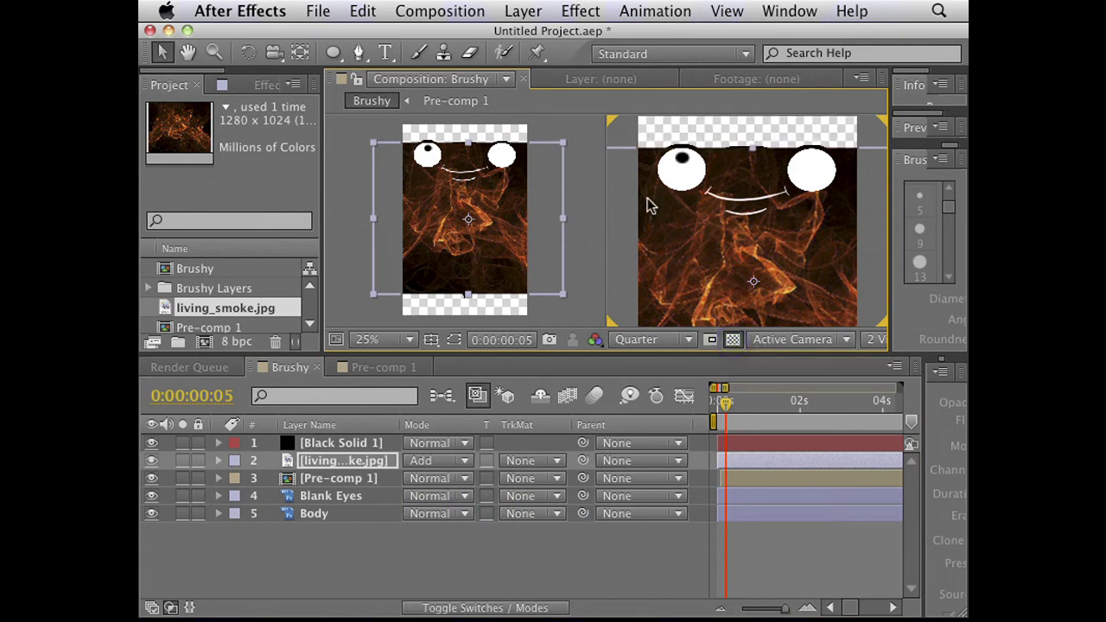
# Step: Duplicate the Body layer and move Body 2 above the smoke layer
pyautogui.click(356, 498)
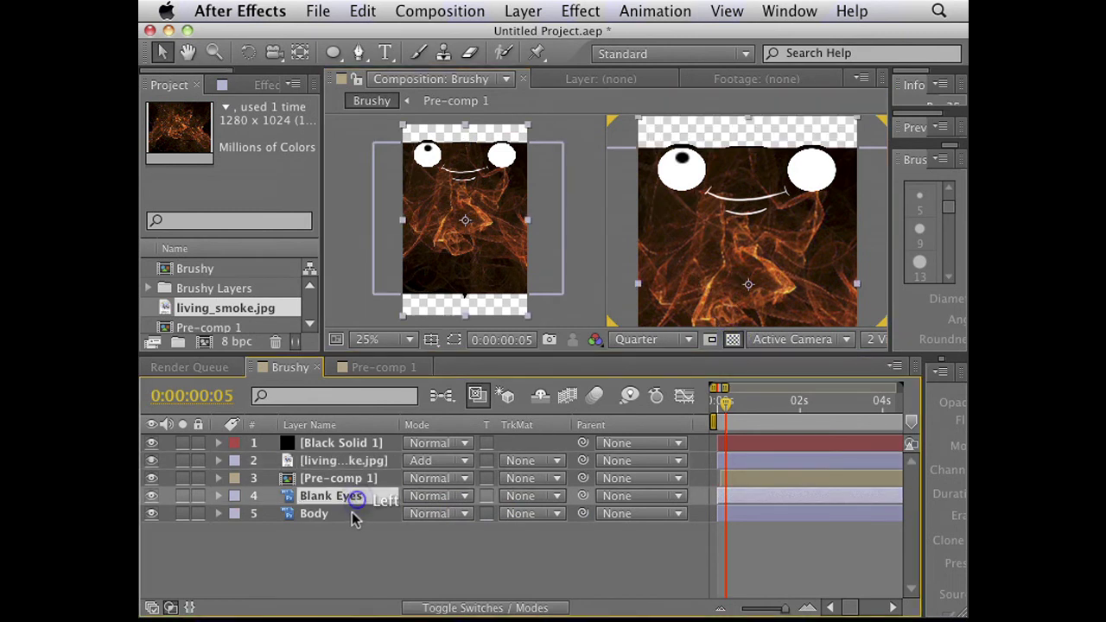
pyautogui.click(352, 515)
pyautogui.press('super+d')
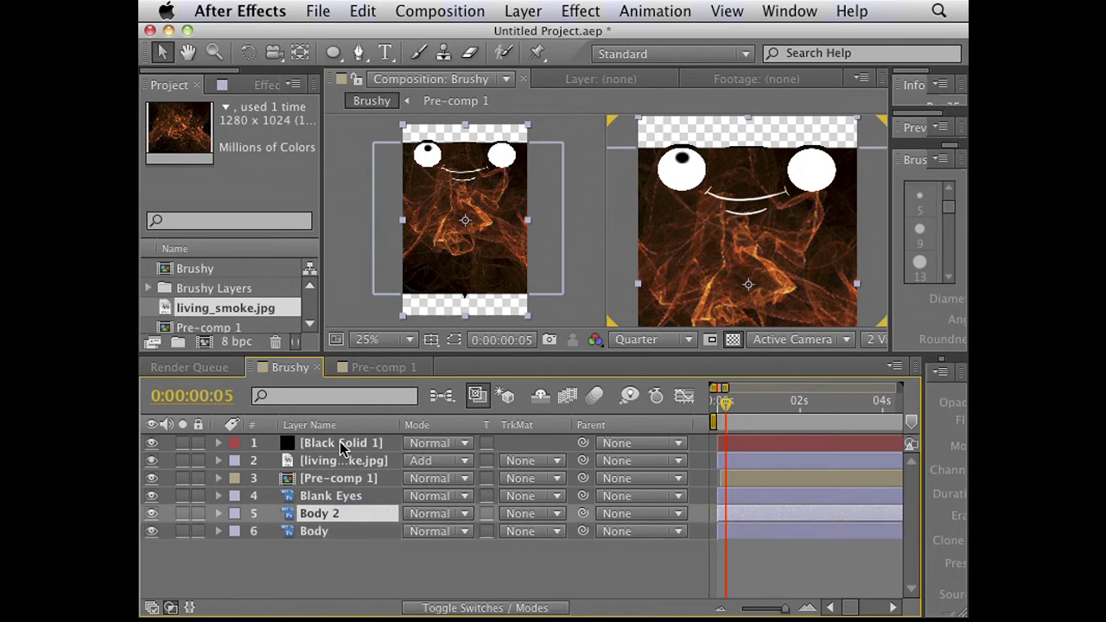
pyautogui.moveTo(354, 519); pyautogui.dragTo(363, 462)
# Step: Set the smoke's track matte to Alpha Matte "Body 2" and hide Body 2
pyautogui.click(529, 481)
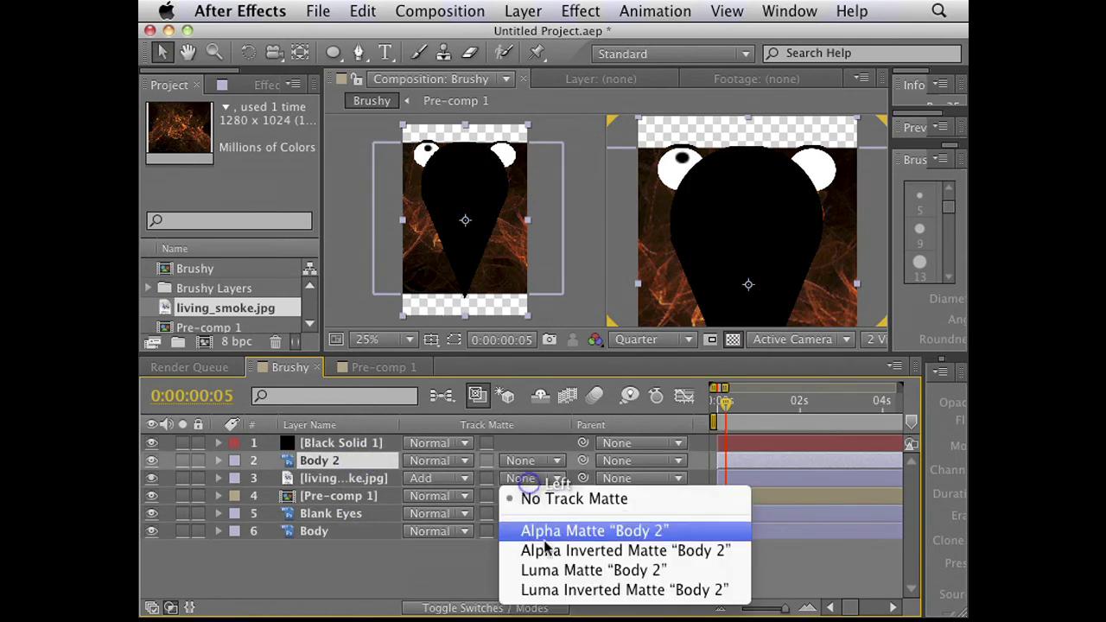
pyautogui.click(555, 531)
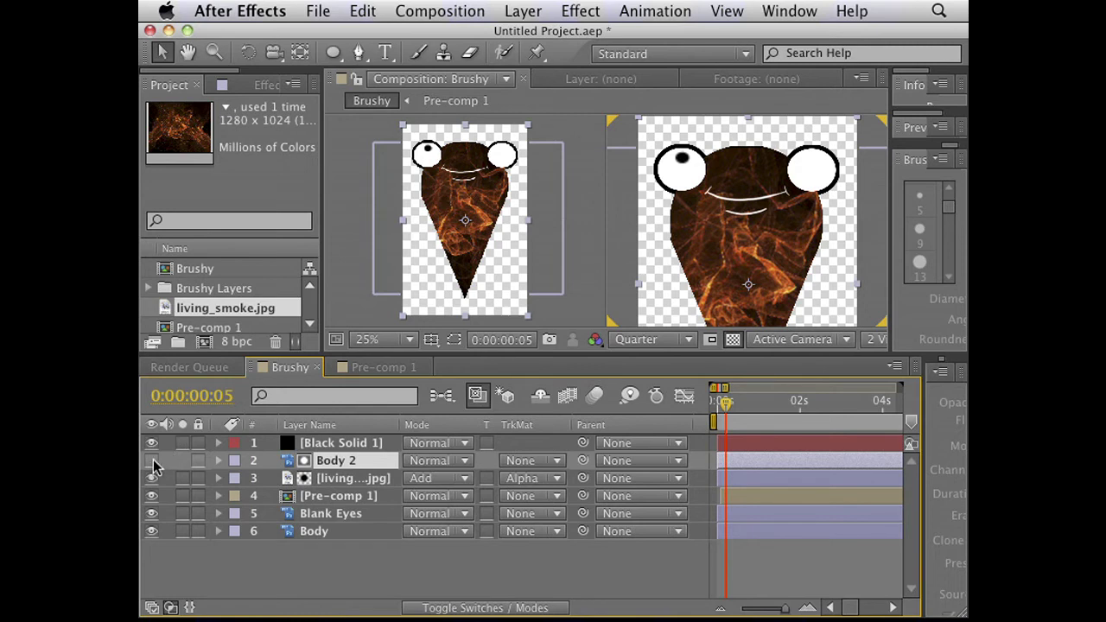
pyautogui.click(182, 461)
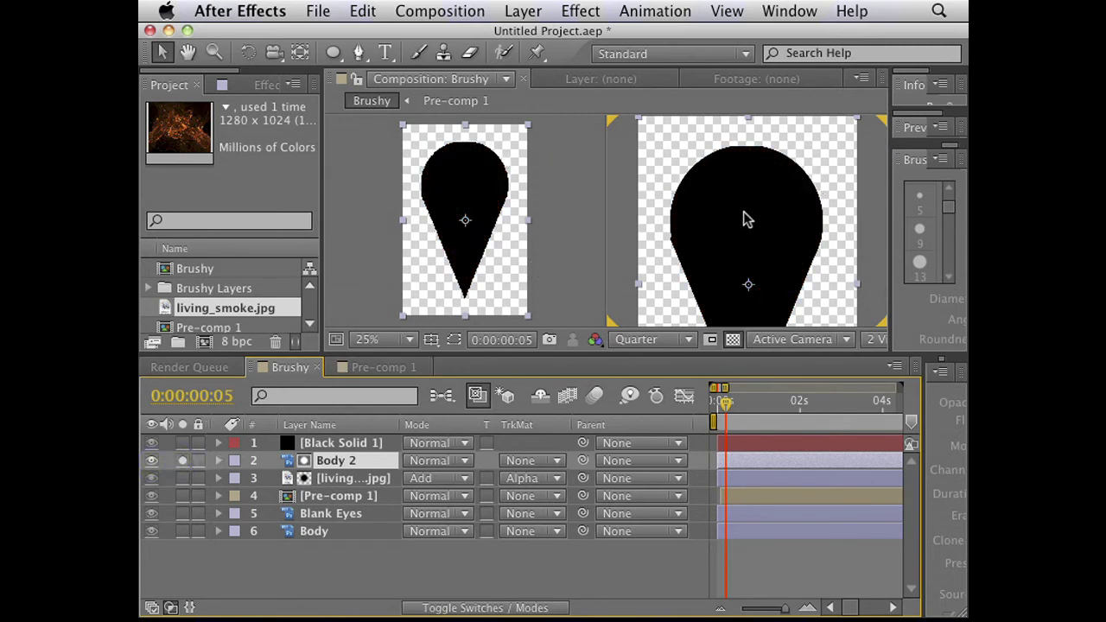
pyautogui.click(182, 461)
pyautogui.click(152, 460)
# Step: Drag the living_smoke layer right, checking the matted result with Body 2's Solo and visibility switches
pyautogui.click(183, 478)
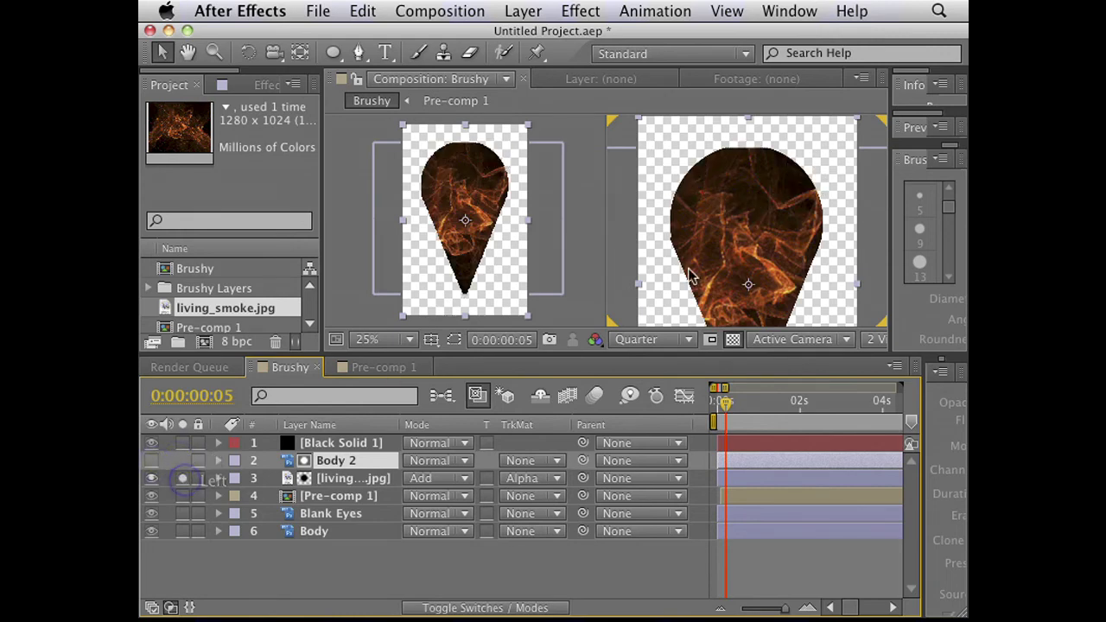
pyautogui.click(312, 481)
pyautogui.moveTo(773, 273)
pyautogui.mouseDown()
pyautogui.moveTo(822, 240)
pyautogui.moveTo(771, 207)
pyautogui.moveTo(817, 268)
pyautogui.moveTo(795, 225)
pyautogui.moveTo(768, 235)
pyautogui.moveTo(765, 255)
pyautogui.mouseUp()
pyautogui.click(152, 461)
pyautogui.click(183, 461)
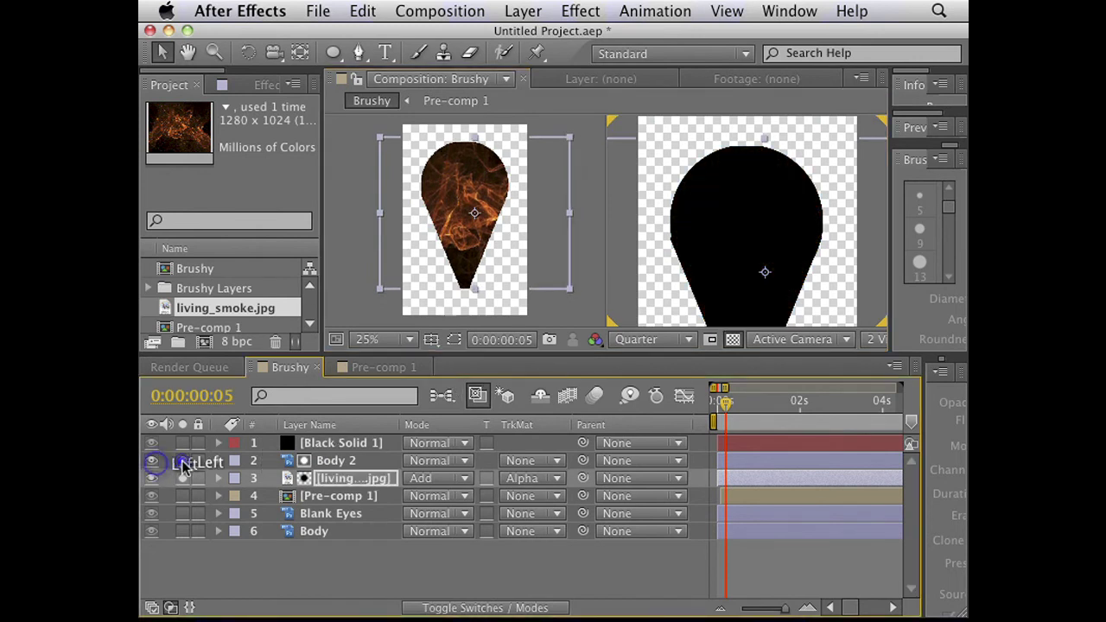
pyautogui.click(152, 461)
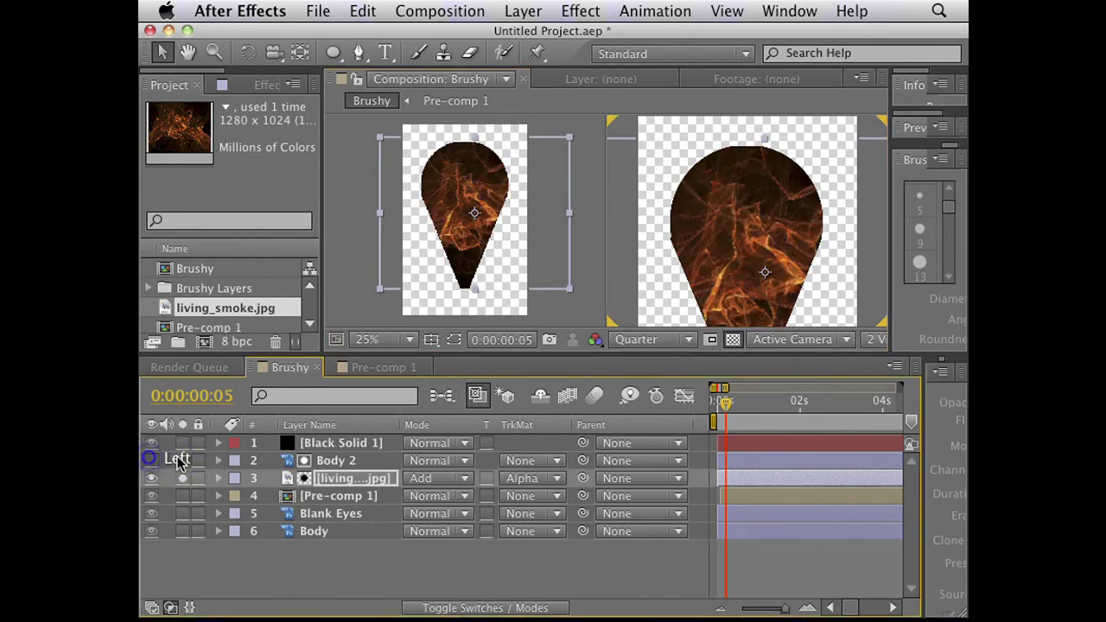
pyautogui.click(362, 562)
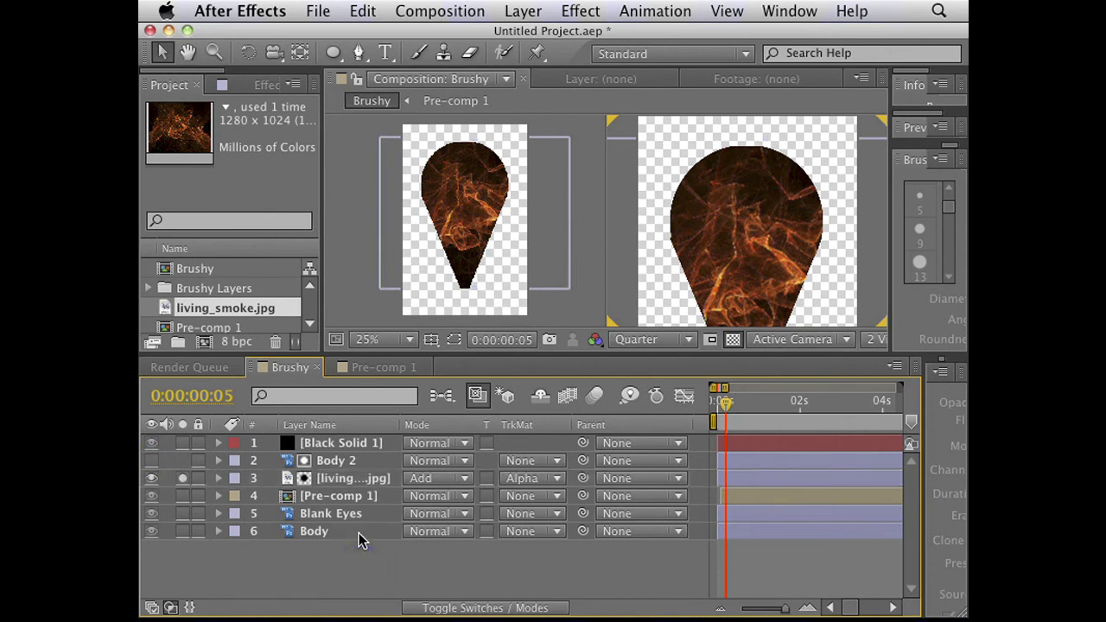